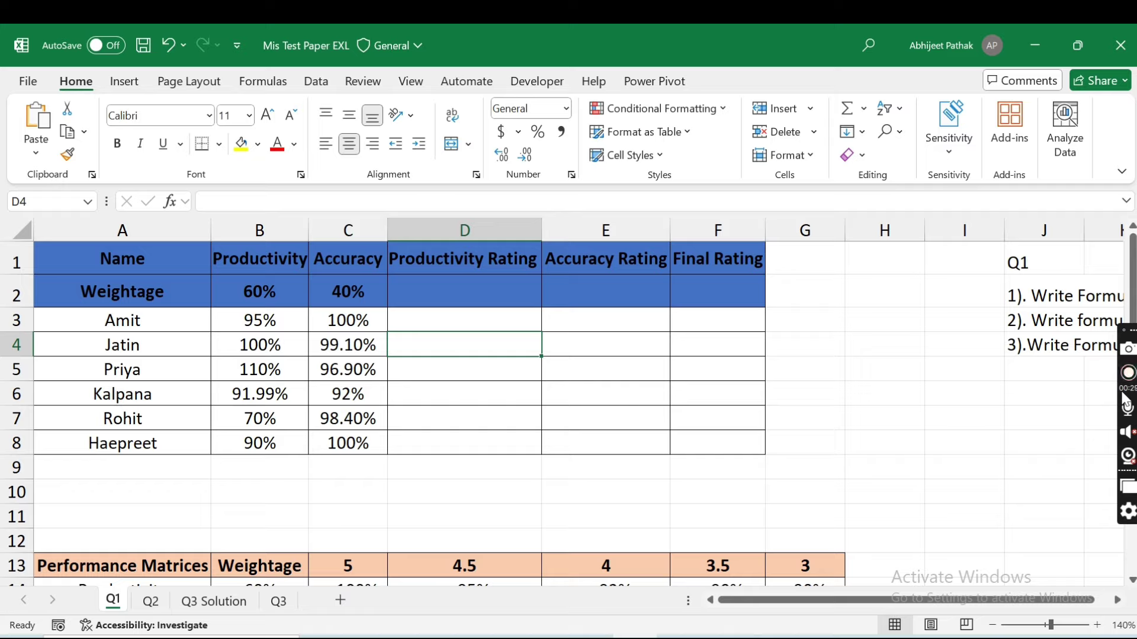
# - Switch to the Q2 sheet and walk through the mode-wise pass criteria and student A's standard and mode
pyautogui.click(152, 602)
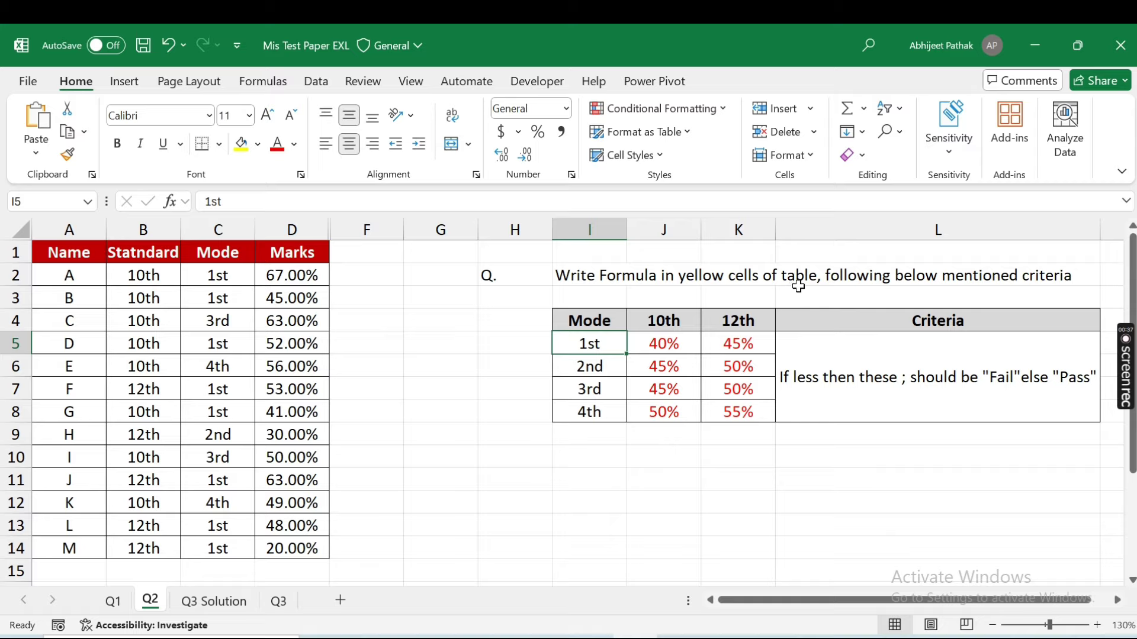
pyautogui.click(366, 283)
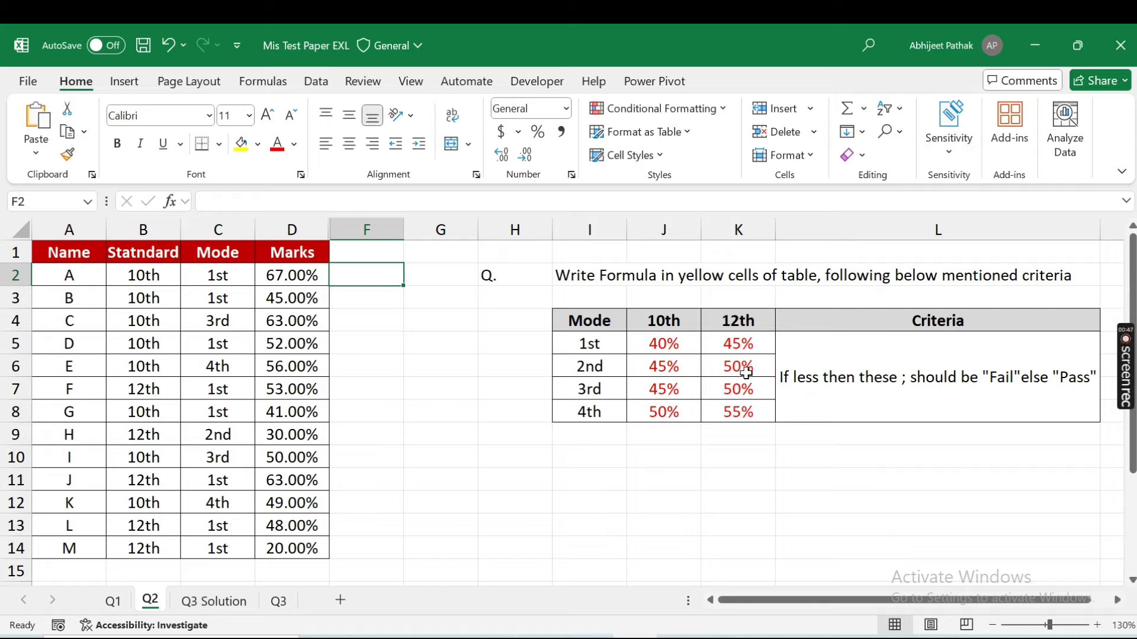
pyautogui.click(594, 347)
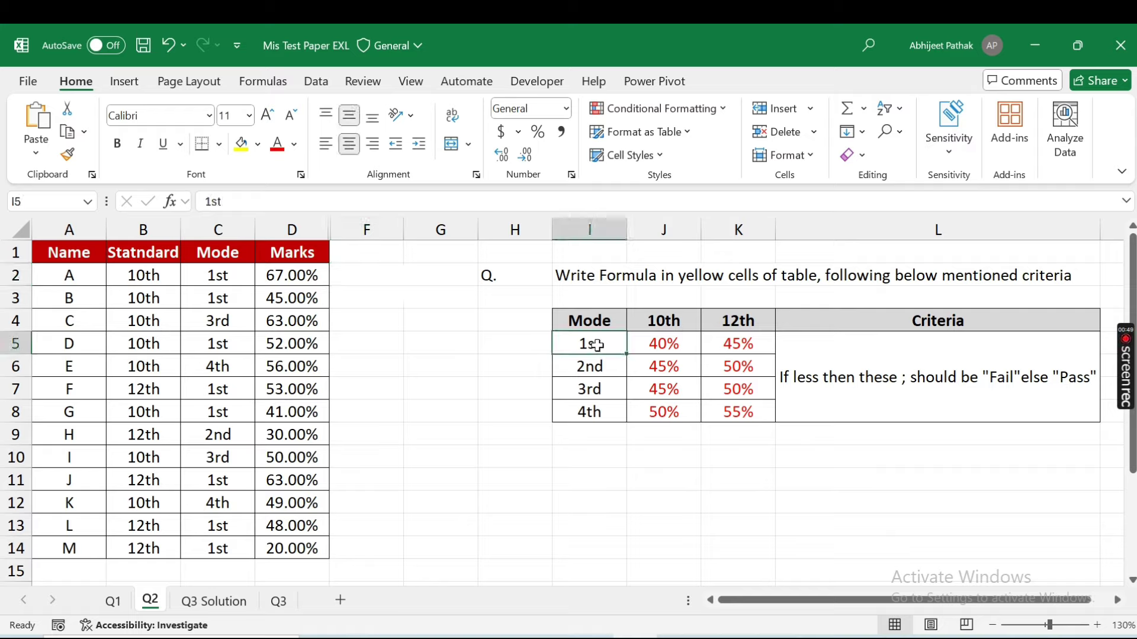
pyautogui.click(664, 325)
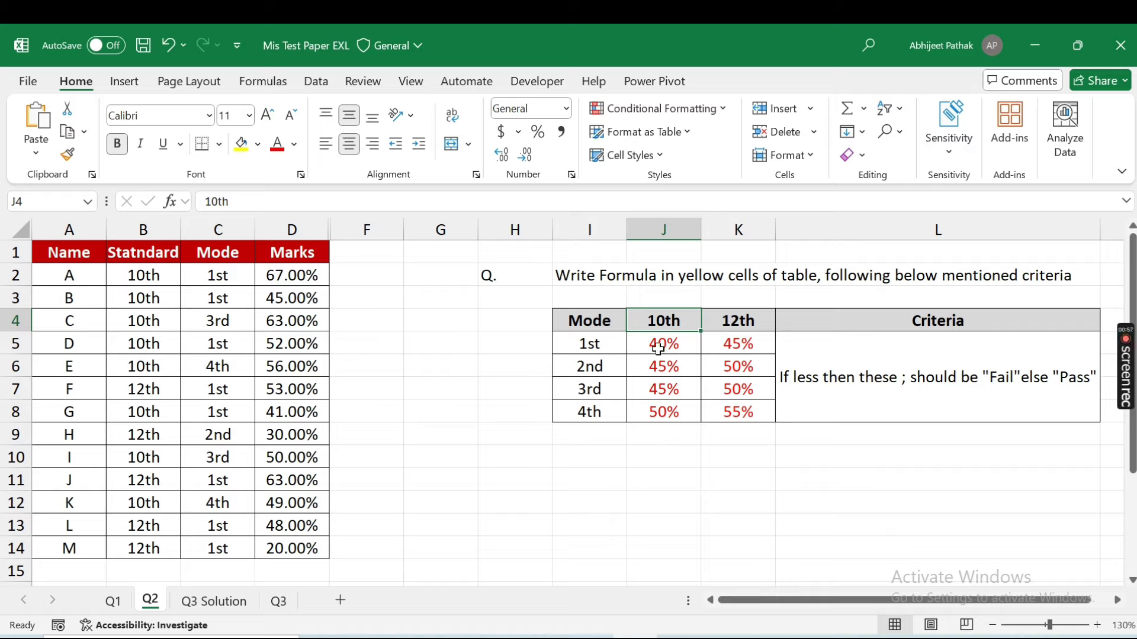
pyautogui.click(592, 349)
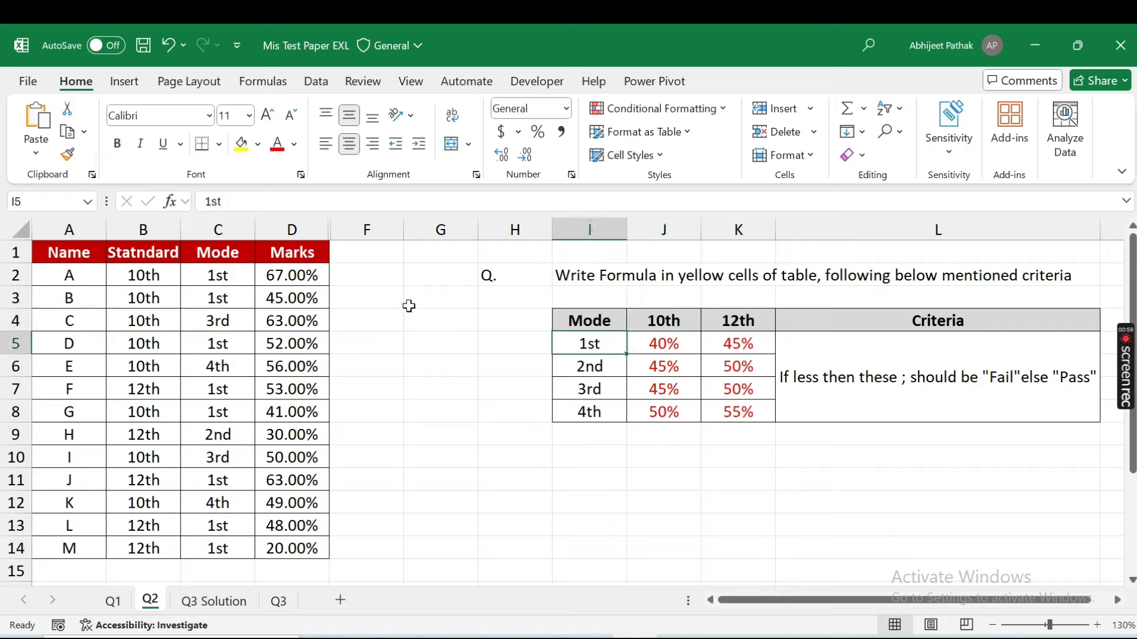
pyautogui.click(147, 280)
pyautogui.click(228, 278)
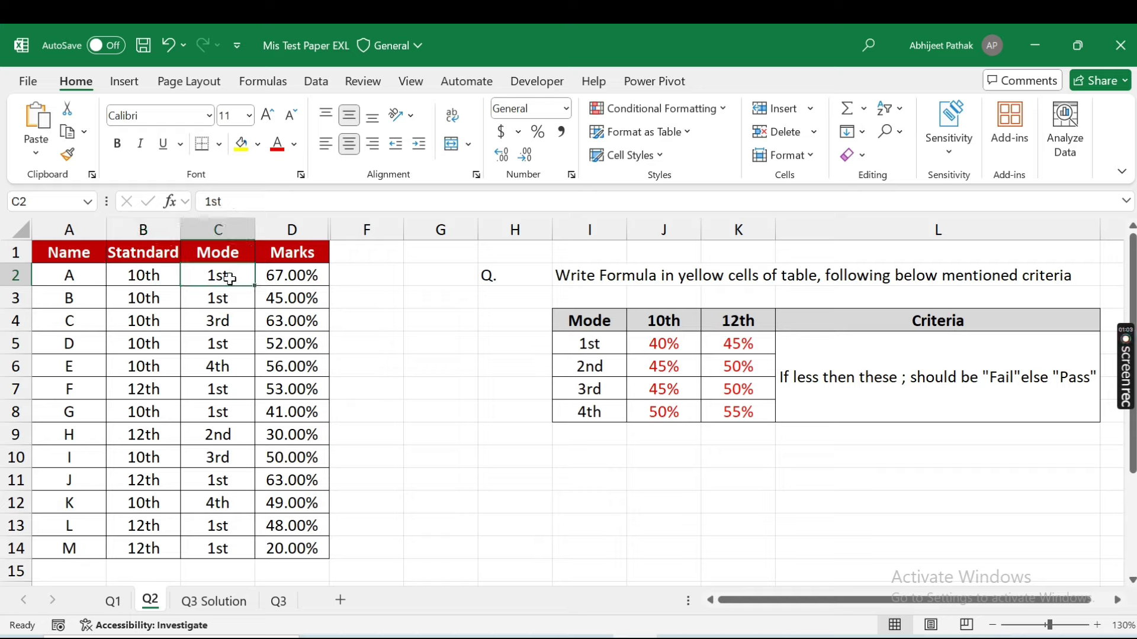
pyautogui.click(371, 267)
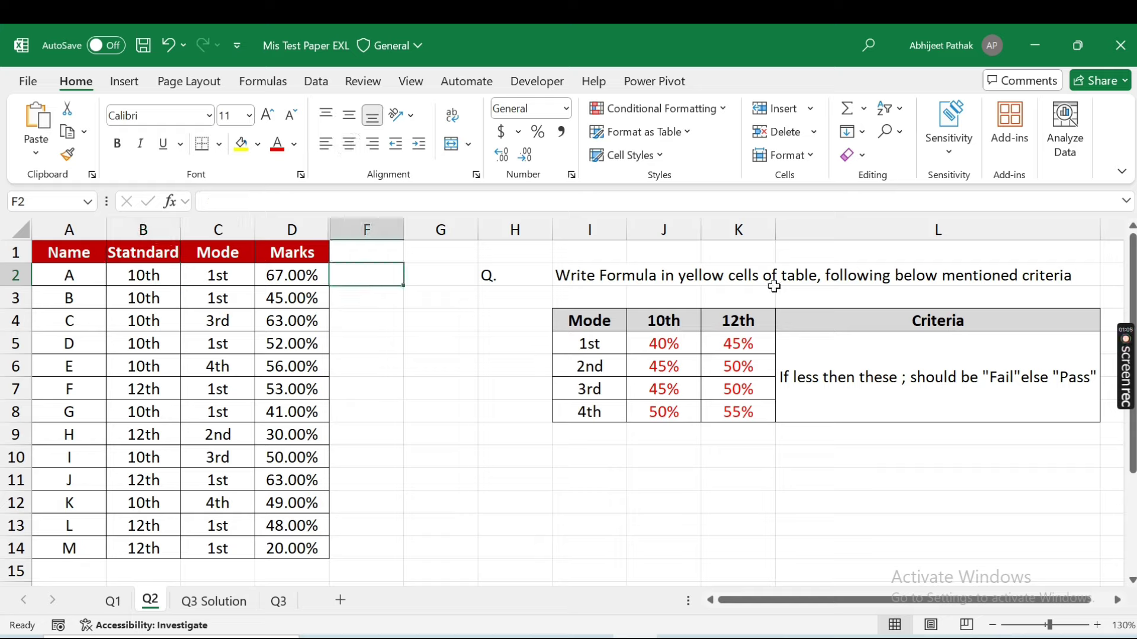
# - Begin an IF(AND(...)) formula in F2 testing whether B2&C2 equals "10th1st"
pyautogui.write('=if')
pyautogui.press('Tab')
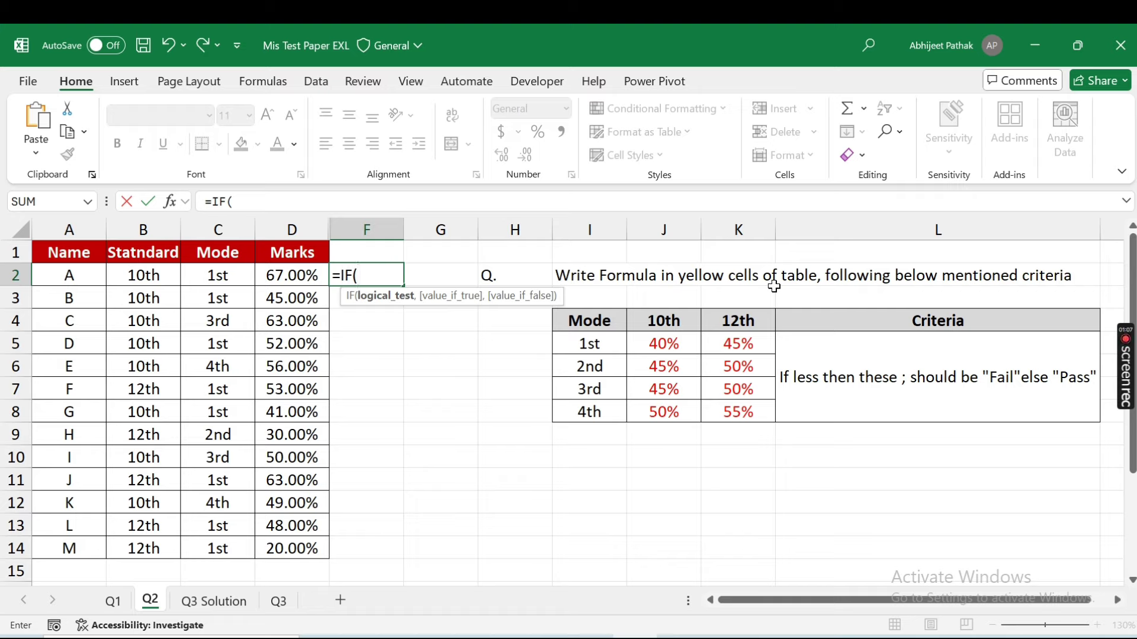
pyautogui.write('and')
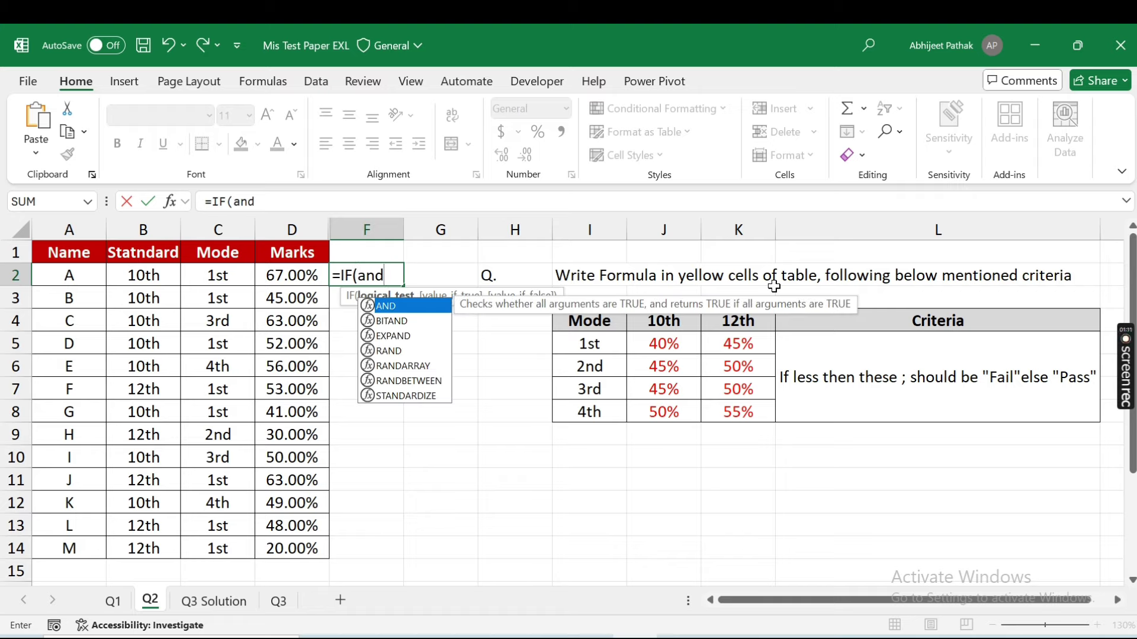
pyautogui.press('Tab')
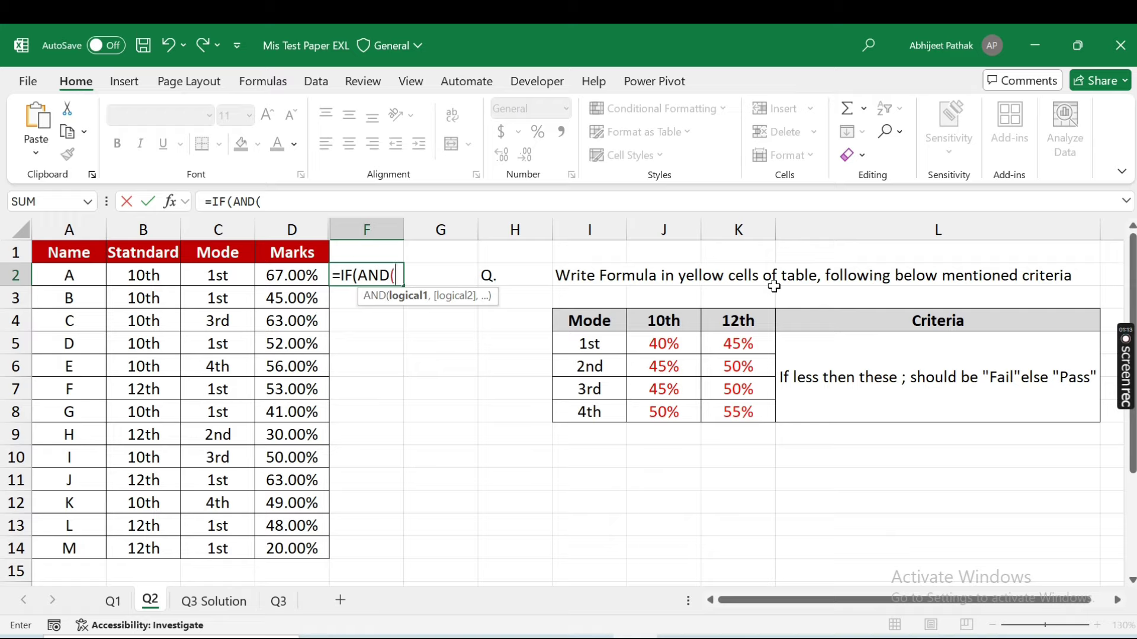
pyautogui.press('Left')
pyautogui.press('Left')
pyautogui.press('Left')
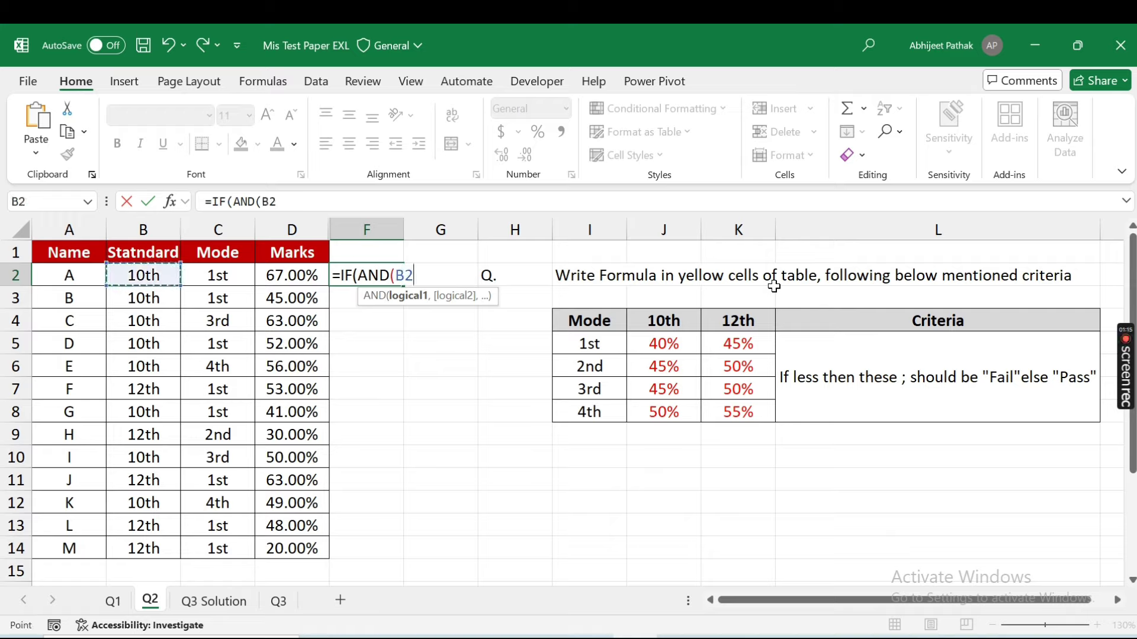
pyautogui.write('&')
pyautogui.press('Left')
pyautogui.press('Left')
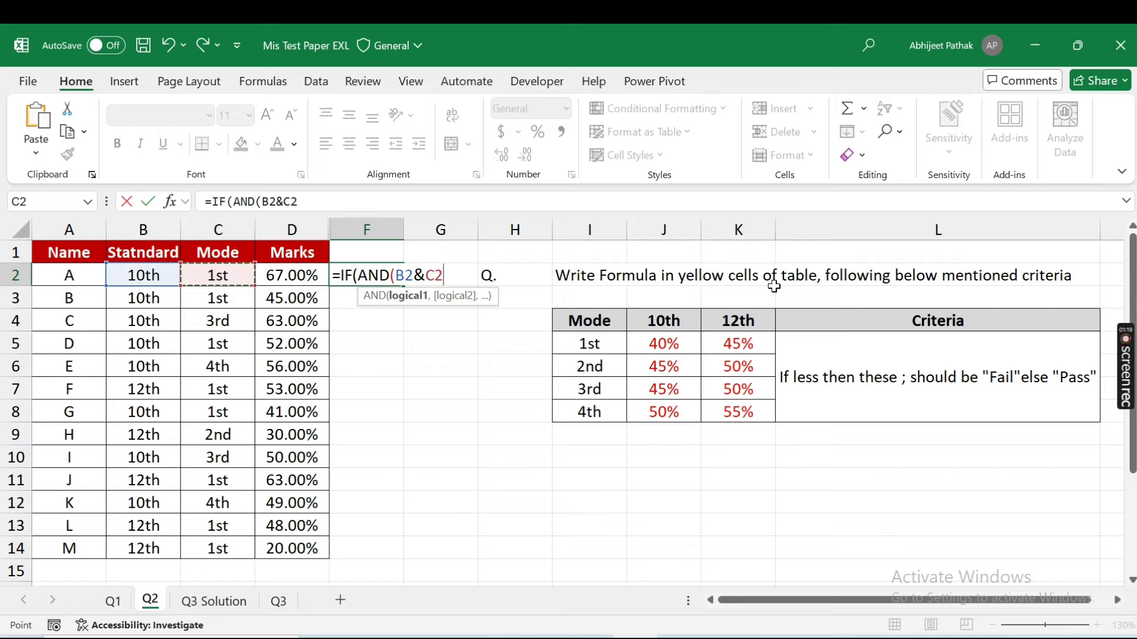
pyautogui.write('="')
pyautogui.write('10th1st')
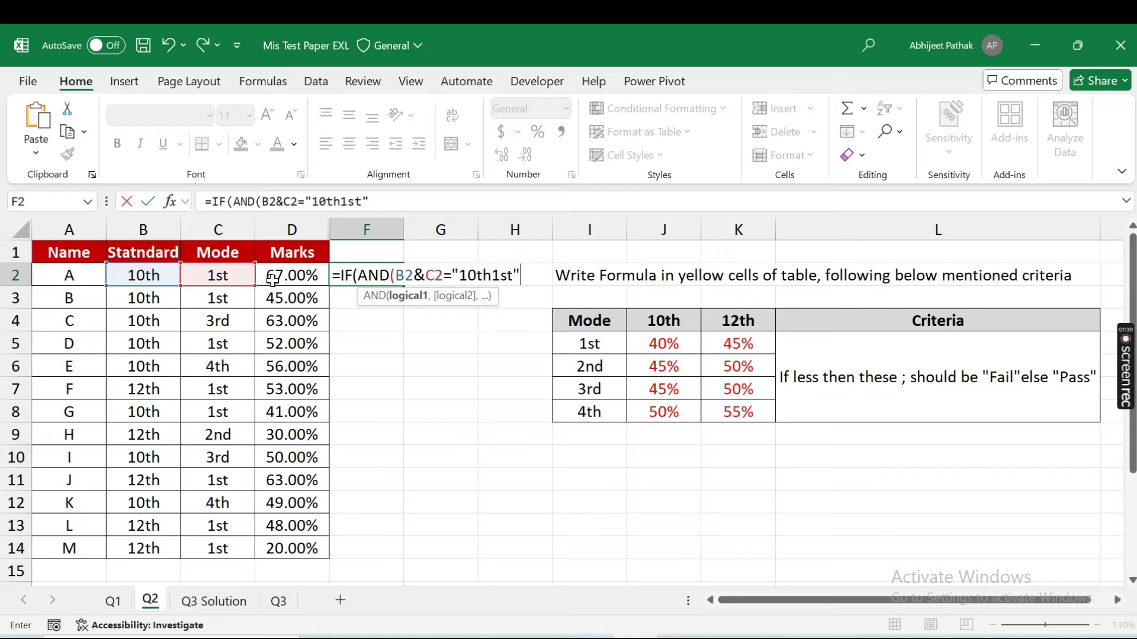
pyautogui.write(',')
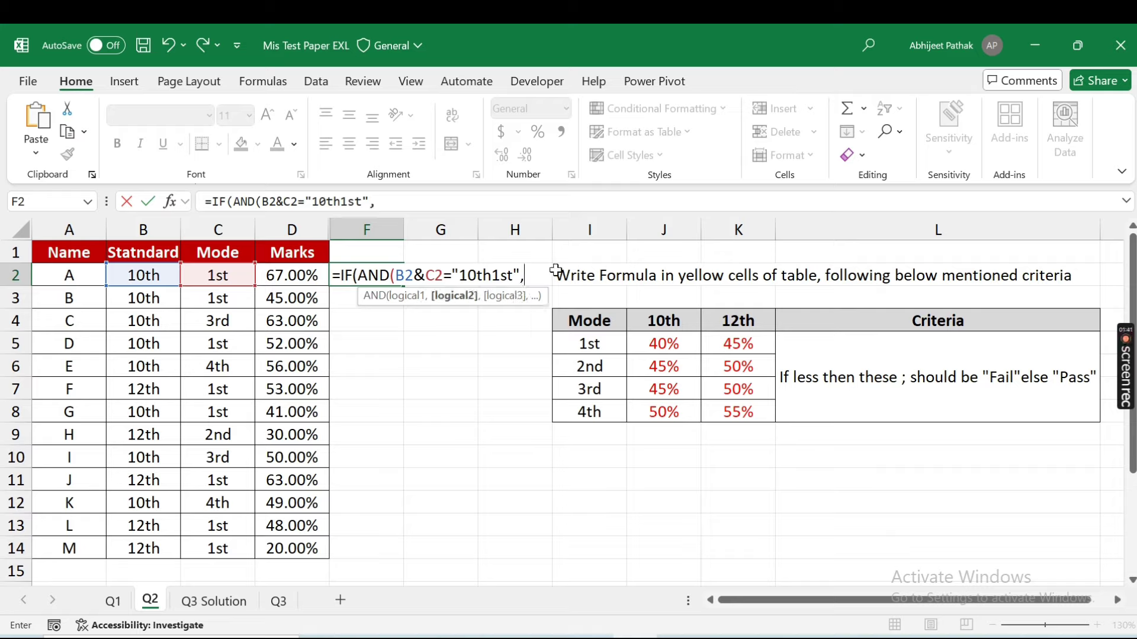
# - Add the D2>=40% condition returning "Pass", then discard the unfinished formula
pyautogui.click(292, 278)
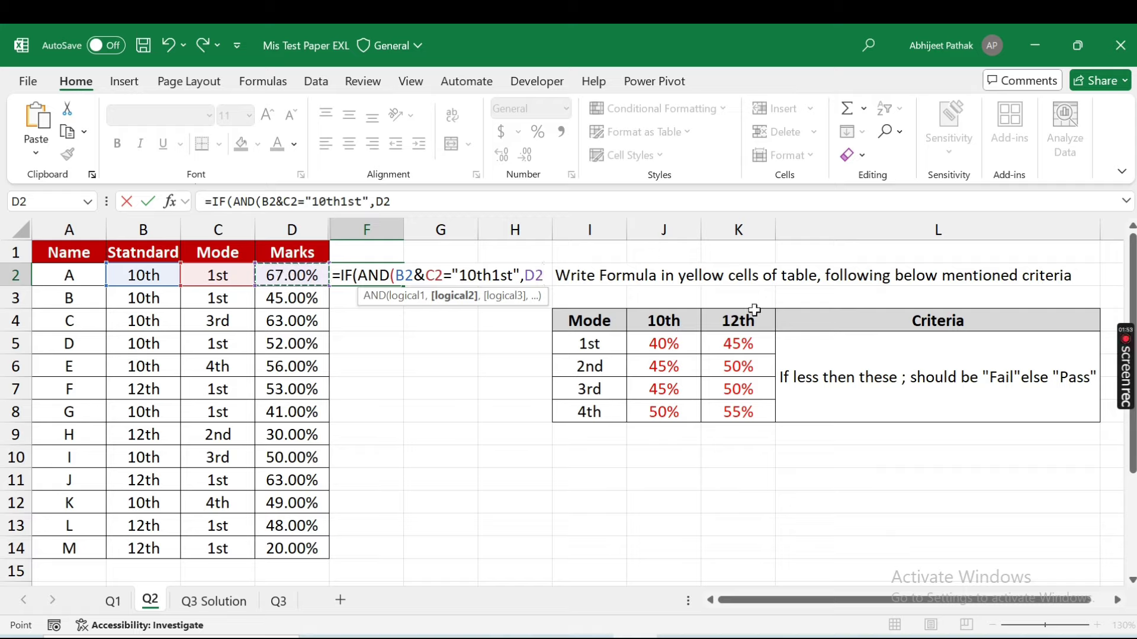
pyautogui.write('>=4')
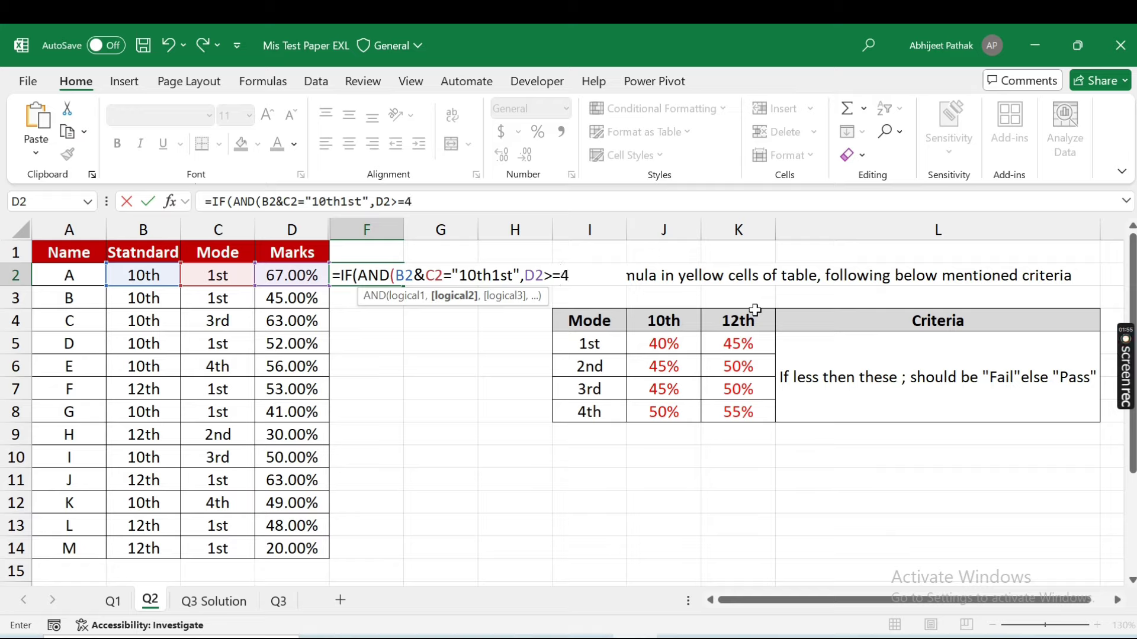
pyautogui.write('0%')
pyautogui.write('),')
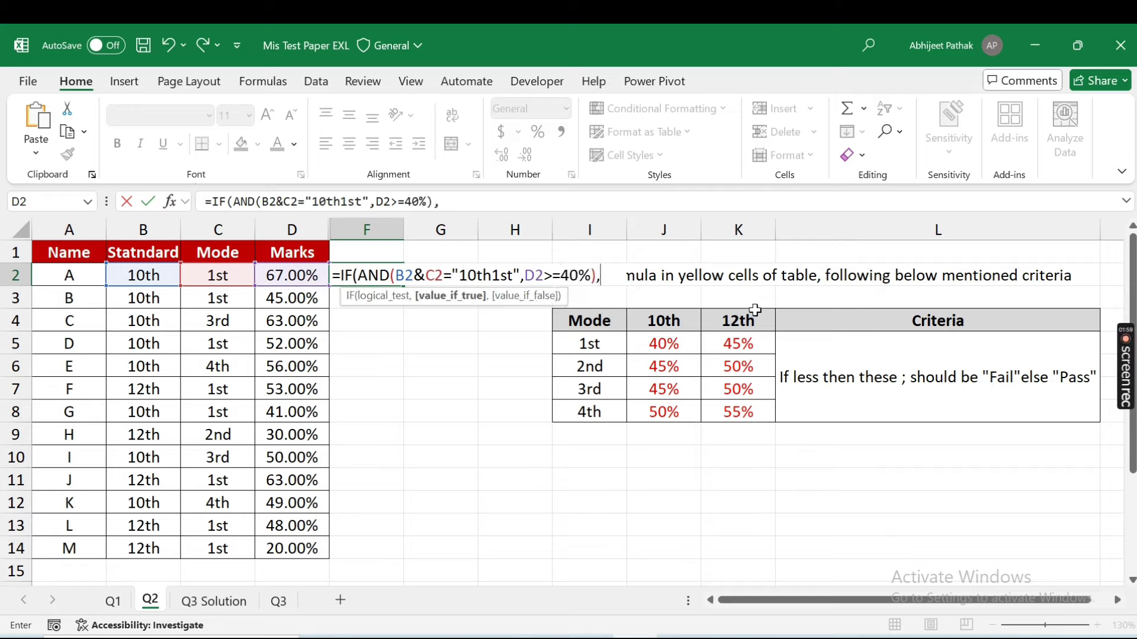
pyautogui.write('"Pass')
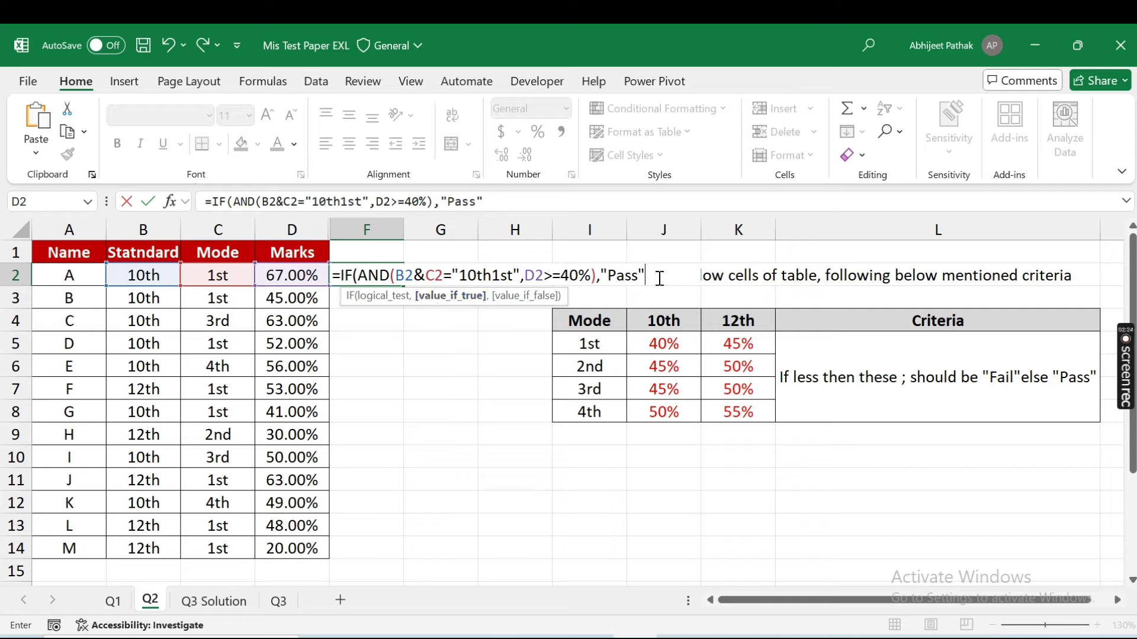
pyautogui.write(',')
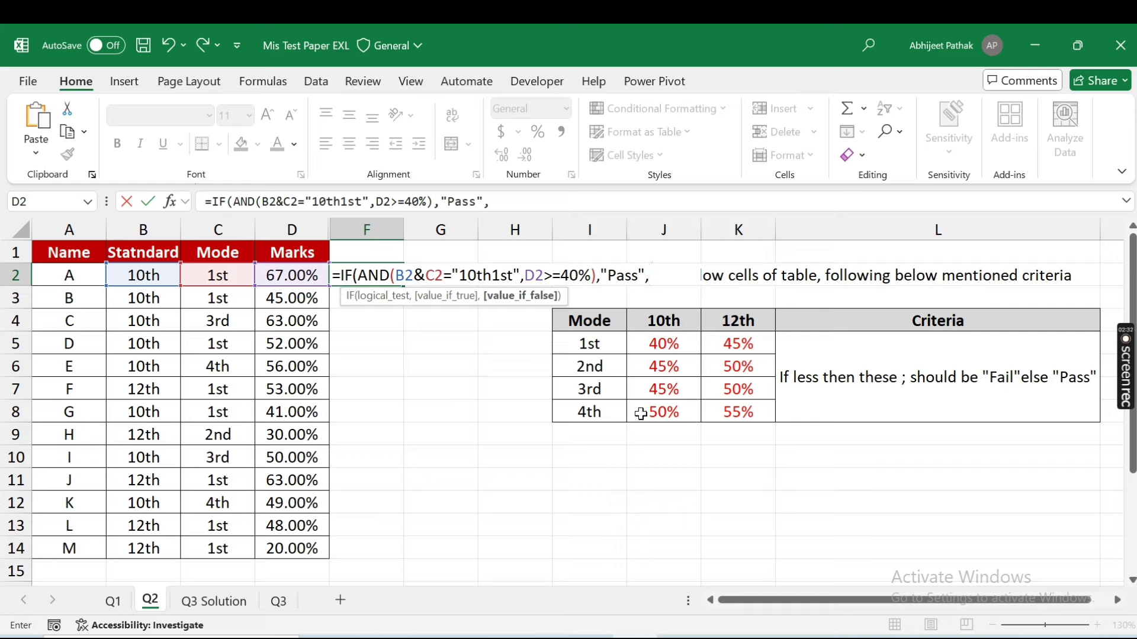
pyautogui.press('Escape')
# - Unhide Status column E and inspect the nested IF formula behind the result in E2
pyautogui.moveTo(367, 230); pyautogui.dragTo(319, 230)
pyautogui.rightClick(320, 230)
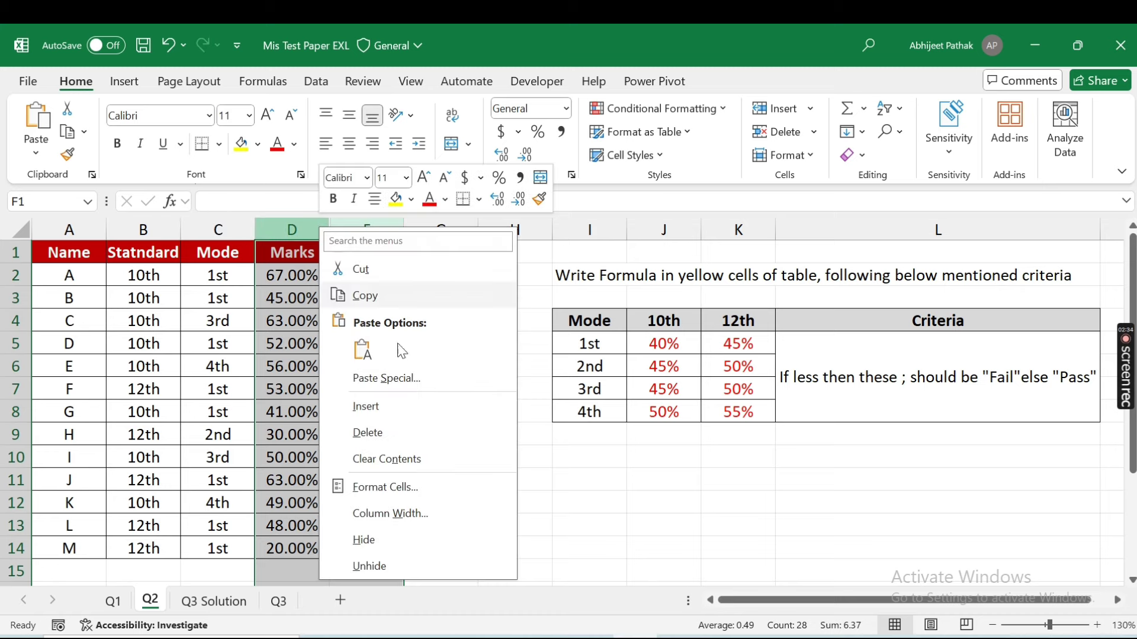
pyautogui.click(369, 565)
pyautogui.click(363, 278)
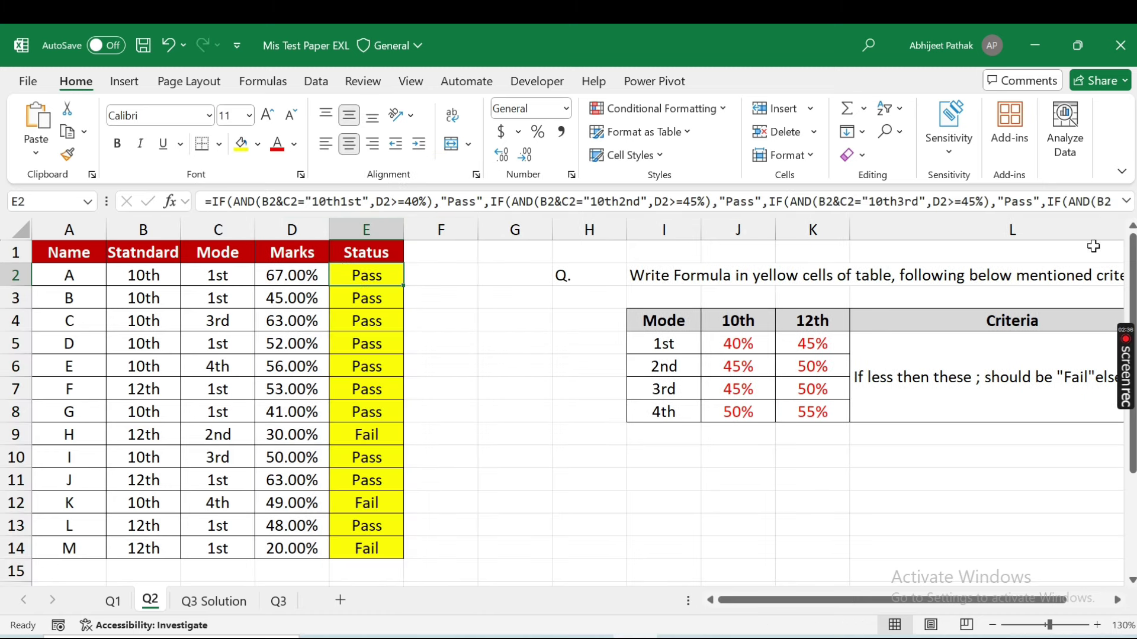
pyautogui.click(1126, 201)
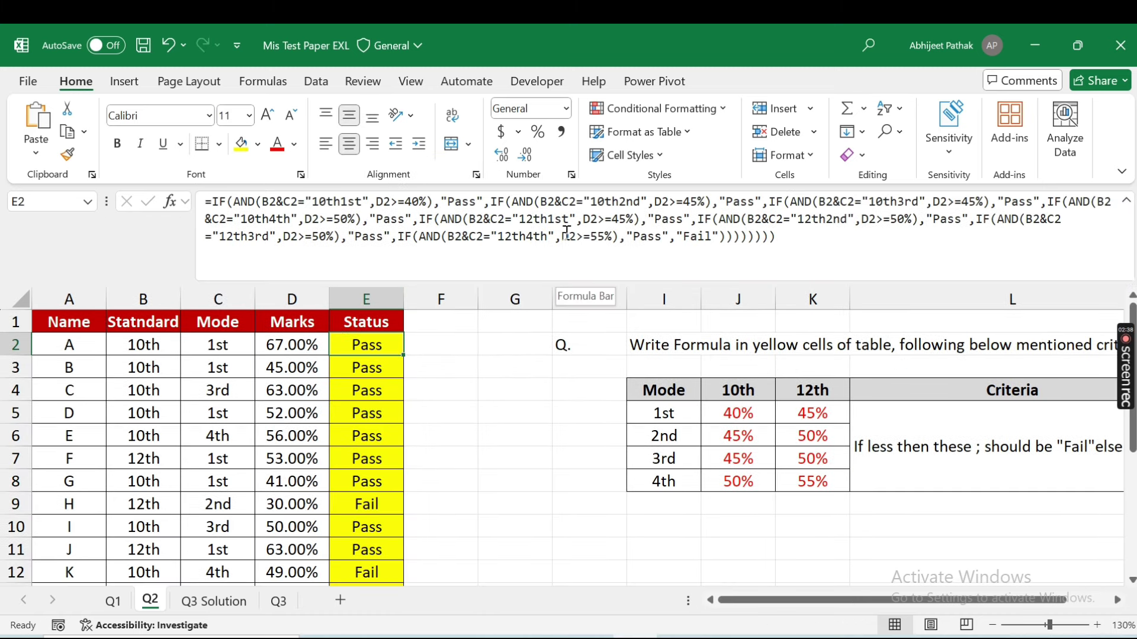
pyautogui.click(1126, 202)
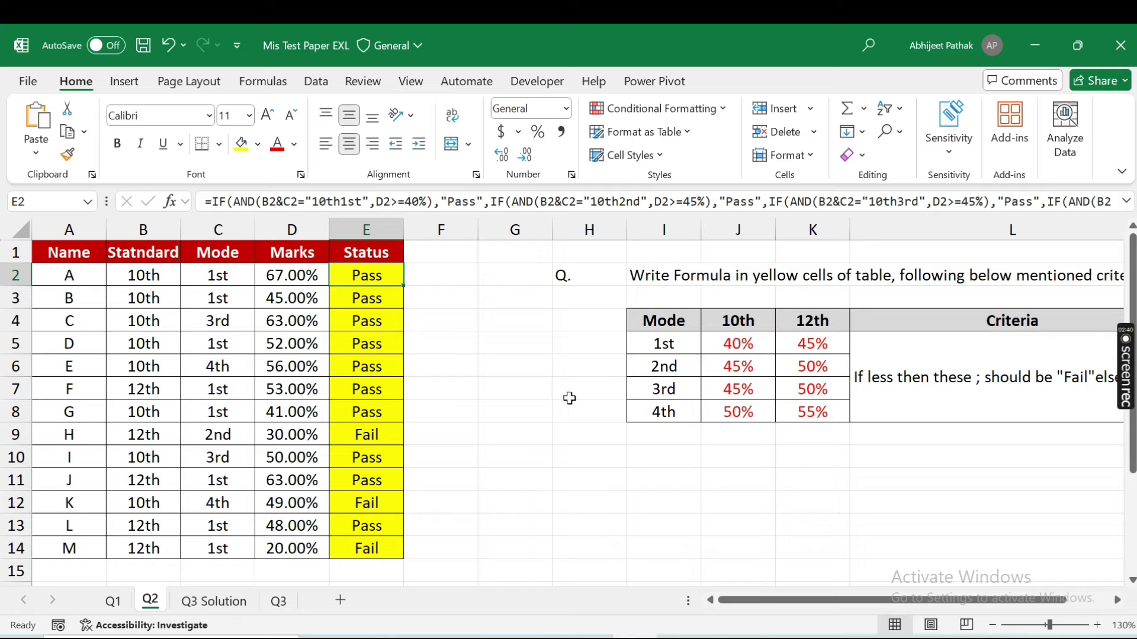
# - Select the 1st–4th mode entries, then pick empty cell H10 for a helper formula
pyautogui.click(438, 281)
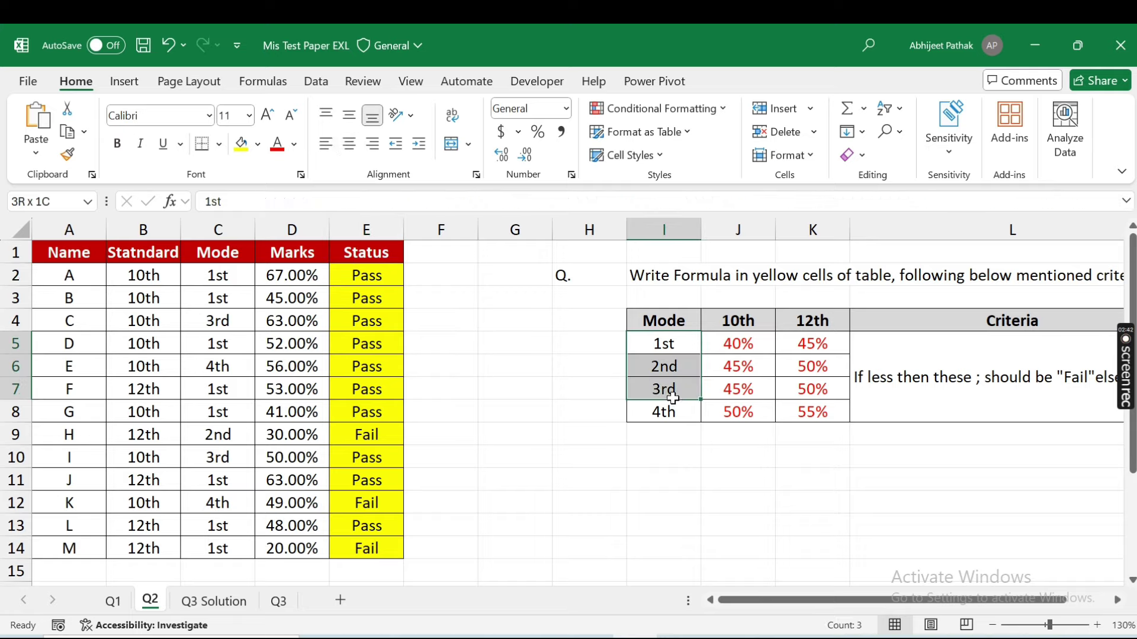
pyautogui.moveTo(669, 346); pyautogui.dragTo(675, 408)
pyautogui.click(617, 458)
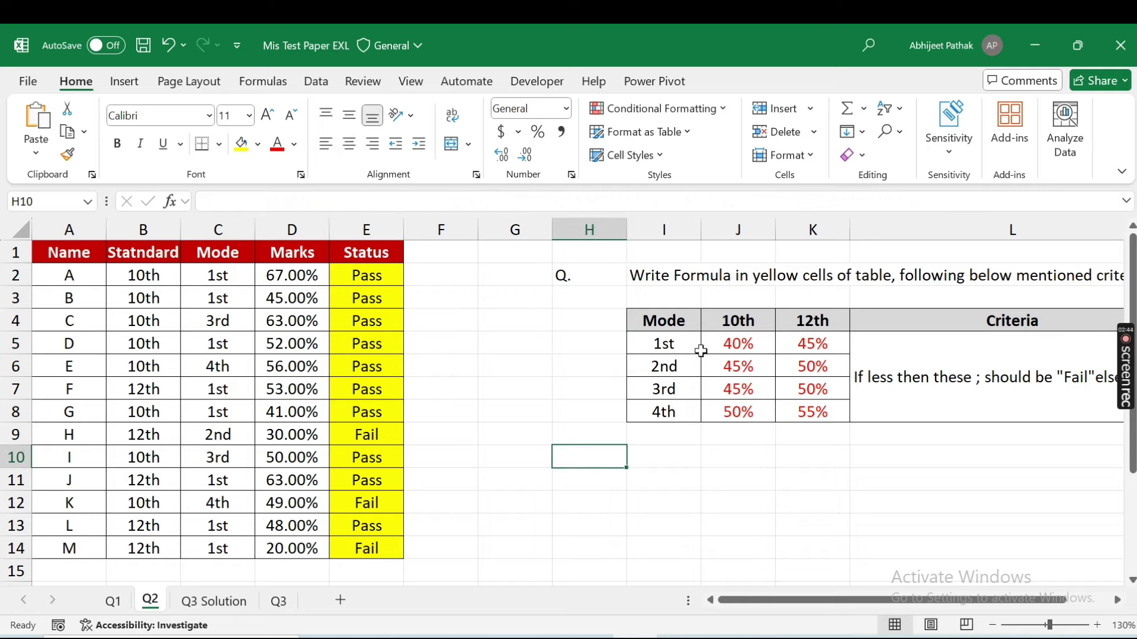
# - In H10, enter a formula joining I5 and J4 to produce the key 1st10th
pyautogui.write('=')
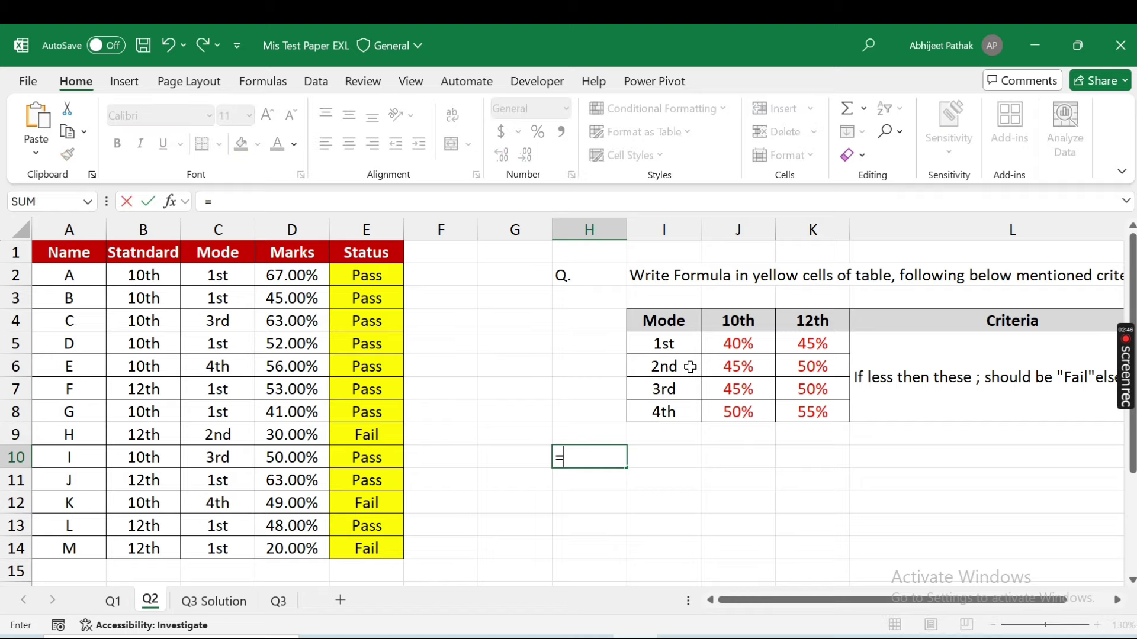
pyautogui.press('Up')
pyautogui.press('Up')
pyautogui.press('Up')
pyautogui.press('Up')
pyautogui.press('Up')
pyautogui.press('Right')
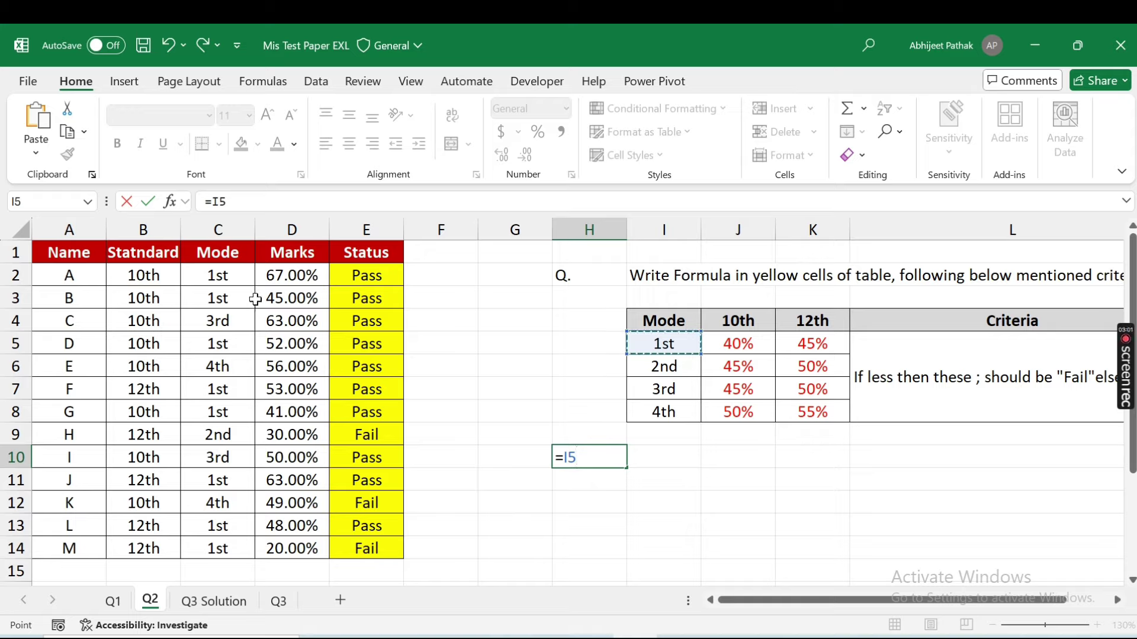
pyautogui.press('Up')
pyautogui.press('Up')
pyautogui.press('Up')
pyautogui.press('Down')
pyautogui.press('Down')
pyautogui.press('Down')
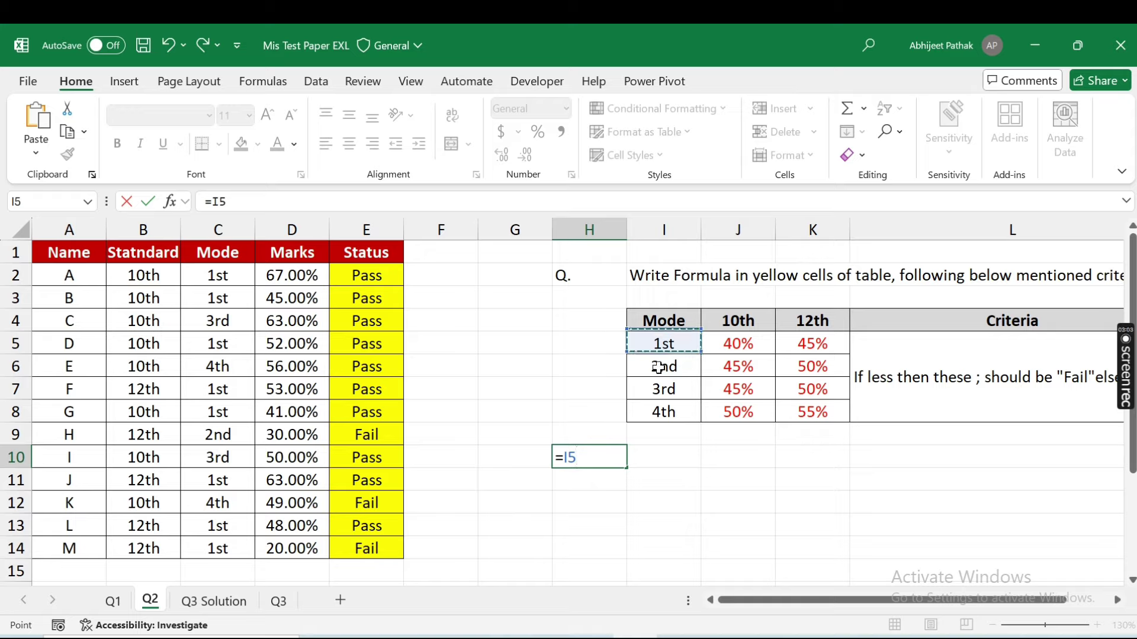
pyautogui.write('&')
pyautogui.press('Up')
pyautogui.press('Up')
pyautogui.press('Up')
pyautogui.press('Up')
pyautogui.press('Right')
pyautogui.press('Right')
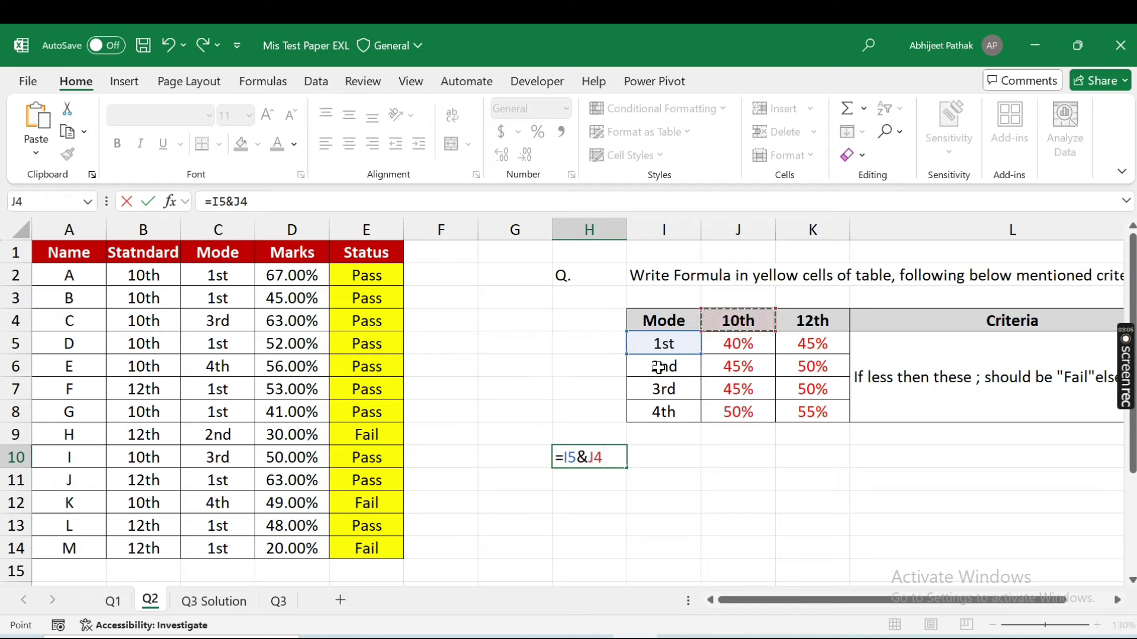
pyautogui.press('Return')
# - Copy the H10 key formula down to H11:H13, clearing the extra entry in H14
pyautogui.click(583, 456)
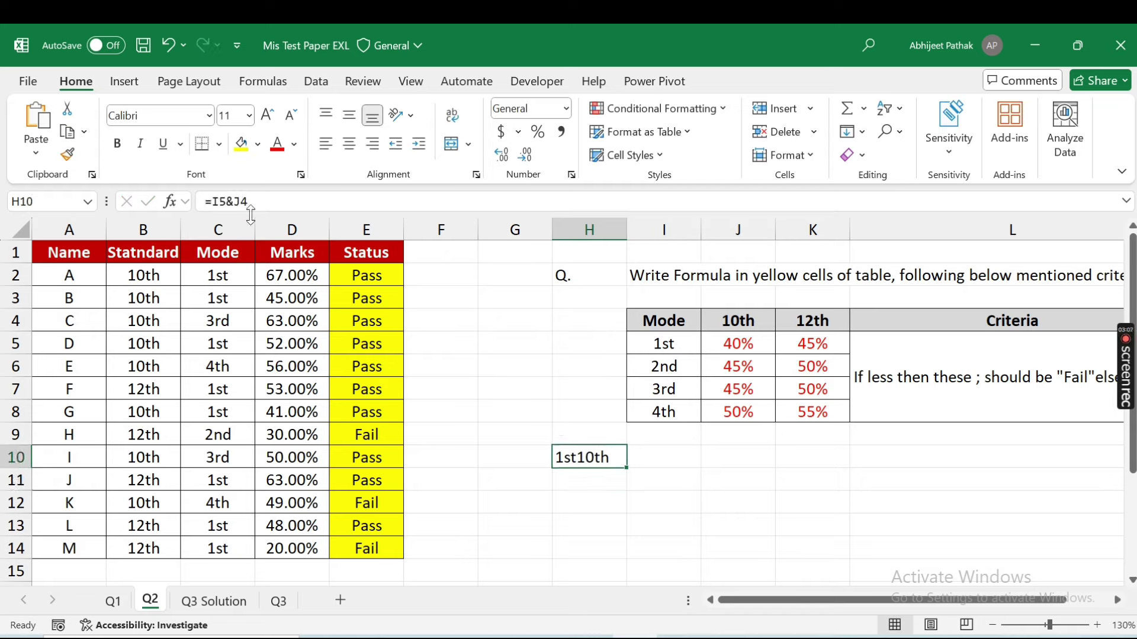
pyautogui.click(297, 200)
pyautogui.hotkey('shift', 'Home')
pyautogui.hotkey('ctrl', 'c')
pyautogui.press('Return')
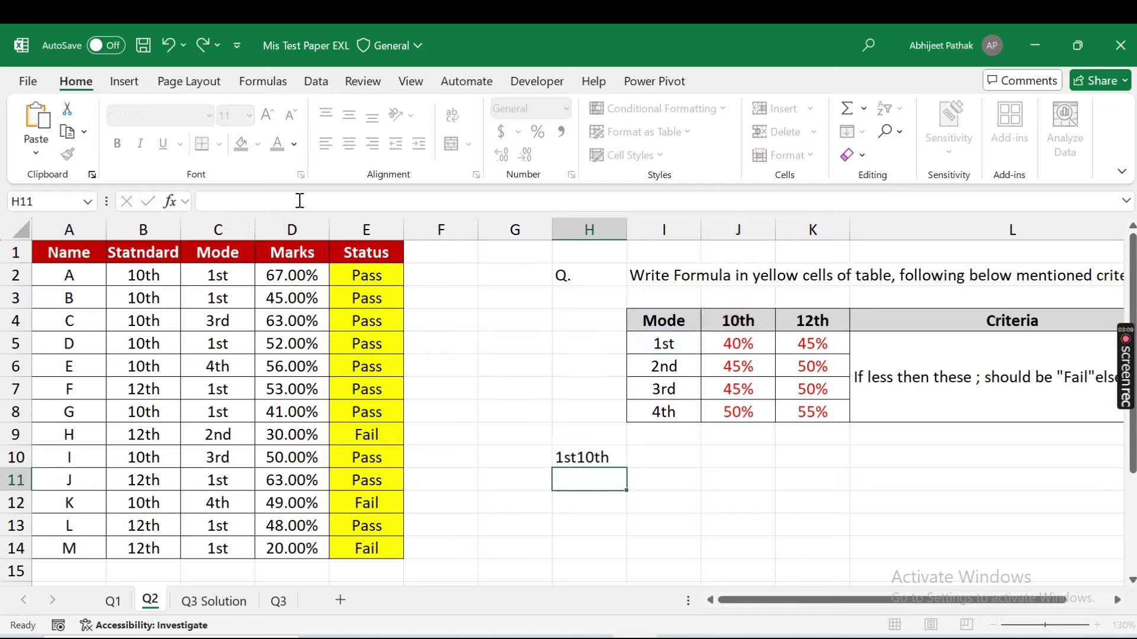
pyautogui.hotkey('shift', 'Down')
pyautogui.hotkey('shift', 'Down')
pyautogui.hotkey('shift', 'Down')
pyautogui.hotkey('shift', 'Up')
pyautogui.hotkey('shift', 'Down')
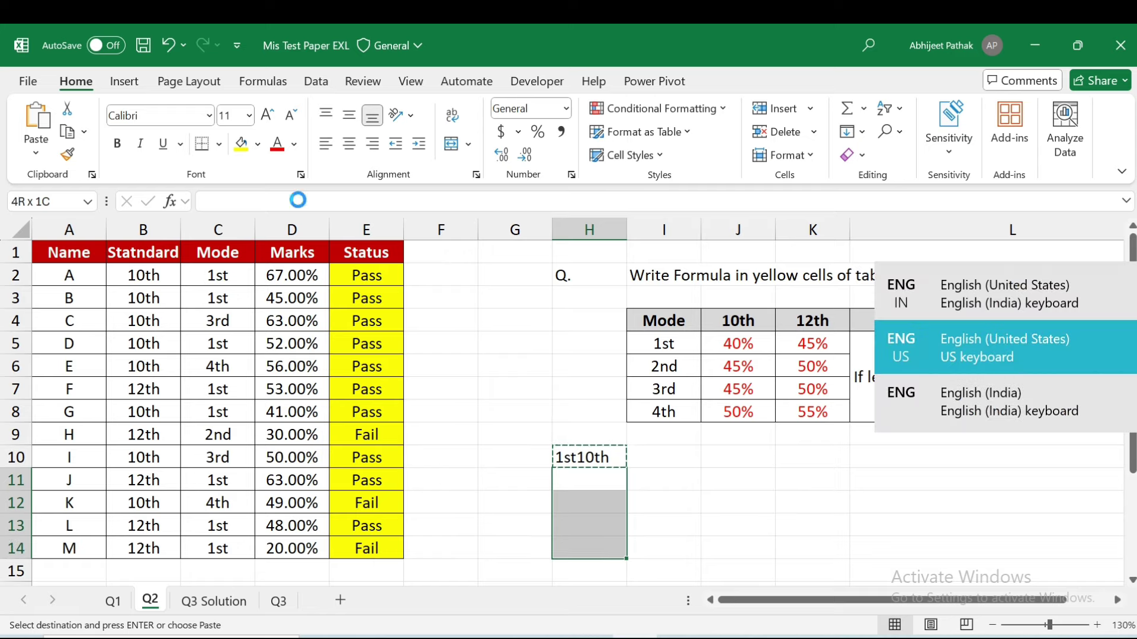
pyautogui.hotkey('ctrl', 'v')
pyautogui.press('Escape')
pyautogui.press('Up')
pyautogui.press('Down')
pyautogui.press('Down')
pyautogui.press('Down')
pyautogui.press('Delete')
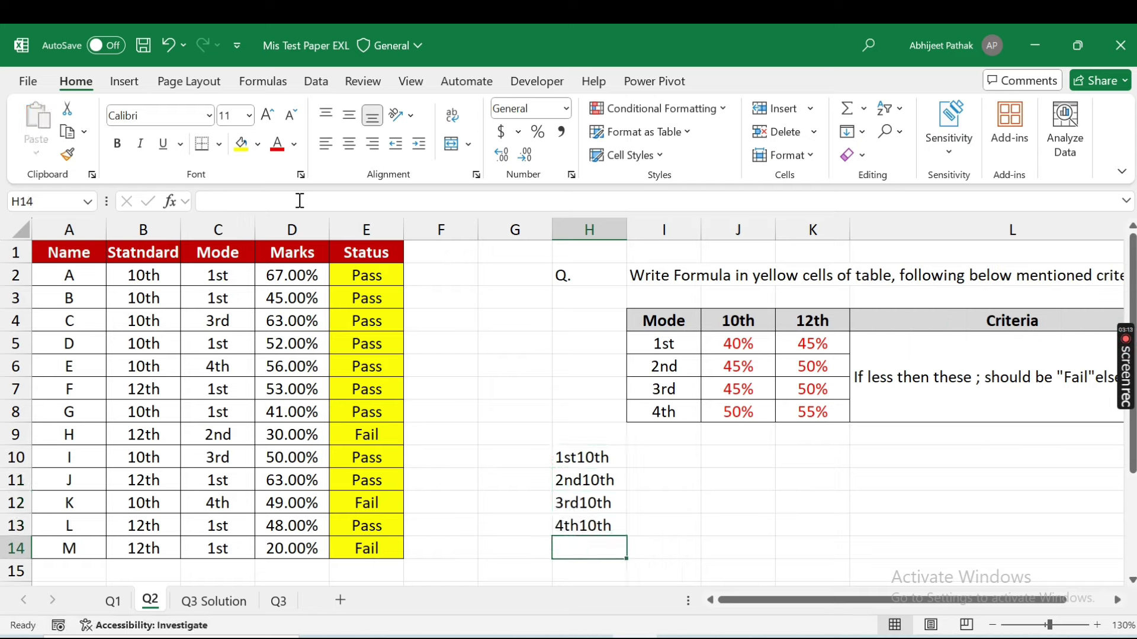
# - Build =I5&$K$4 in H14 and fill it down to H17 for the 12th keys
pyautogui.write('=')
pyautogui.press('Up')
pyautogui.press('Up')
pyautogui.press('Up')
pyautogui.press('Up')
pyautogui.press('Up')
pyautogui.press('Up')
pyautogui.press('Up')
pyautogui.press('Up')
pyautogui.press('Right')
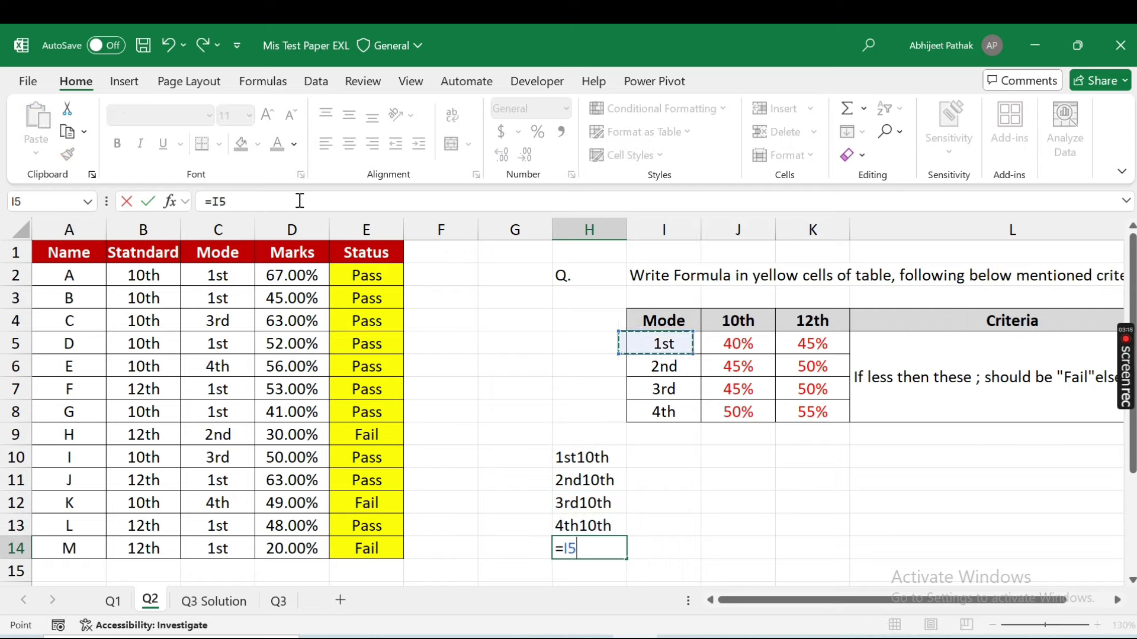
pyautogui.write('&')
pyautogui.click(819, 320)
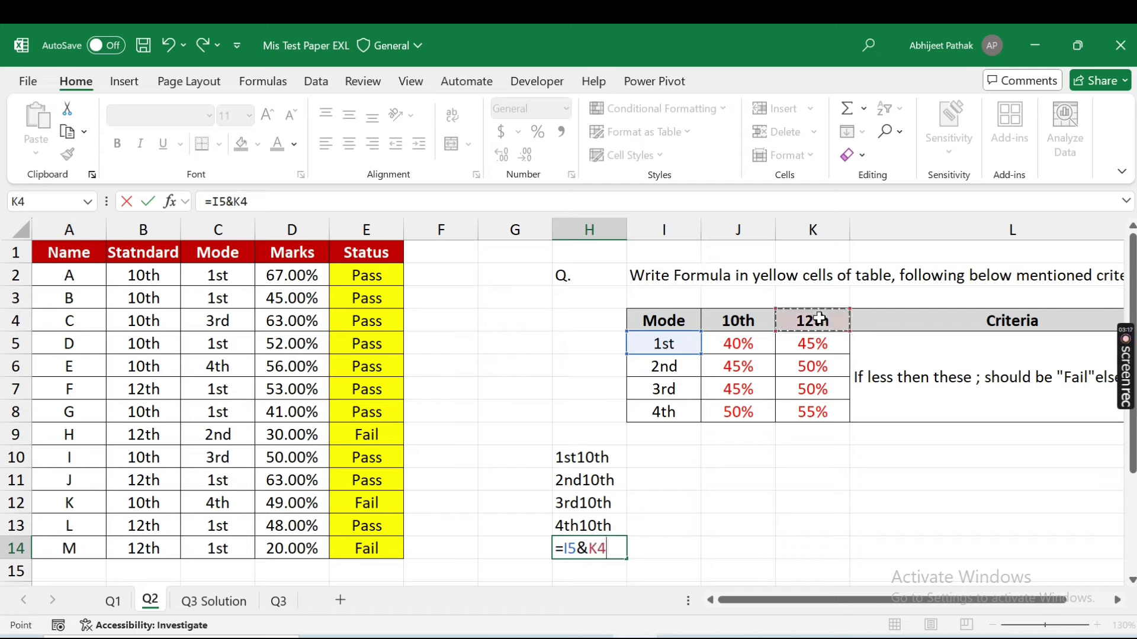
pyautogui.press('Return')
pyautogui.press('Up')
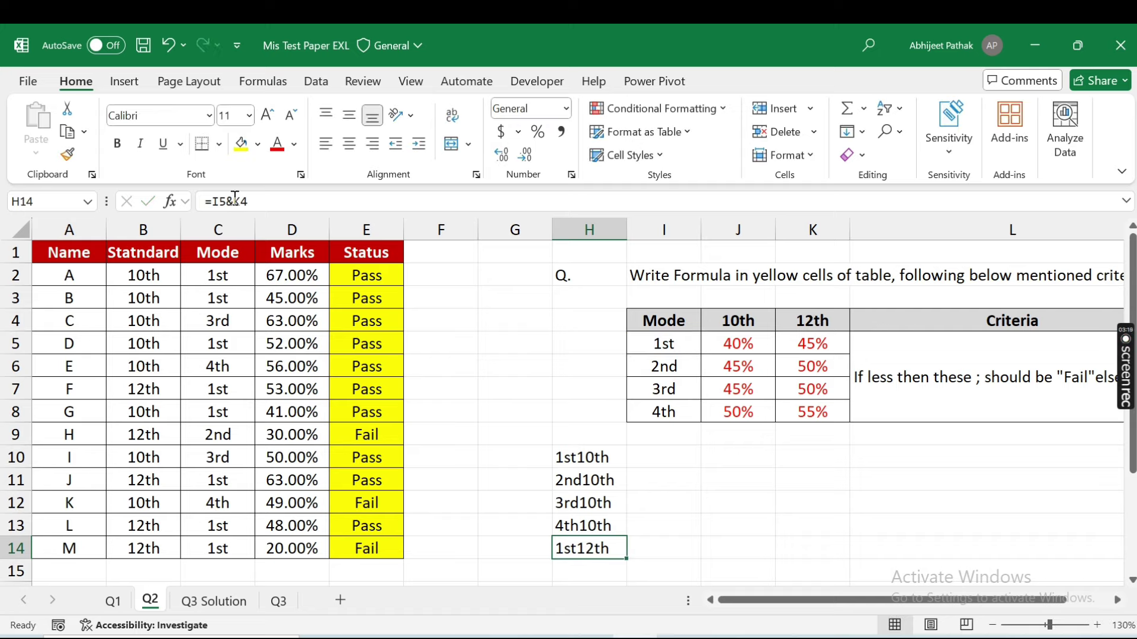
pyautogui.click(284, 202)
pyautogui.press('F4')
pyautogui.hotkey('ctrl', 'c')
pyautogui.press('Down')
pyautogui.hotkey('shift', 'Down')
pyautogui.hotkey('shift', 'Down')
pyautogui.hotkey('ctrl', 'v')
pyautogui.press('Escape')
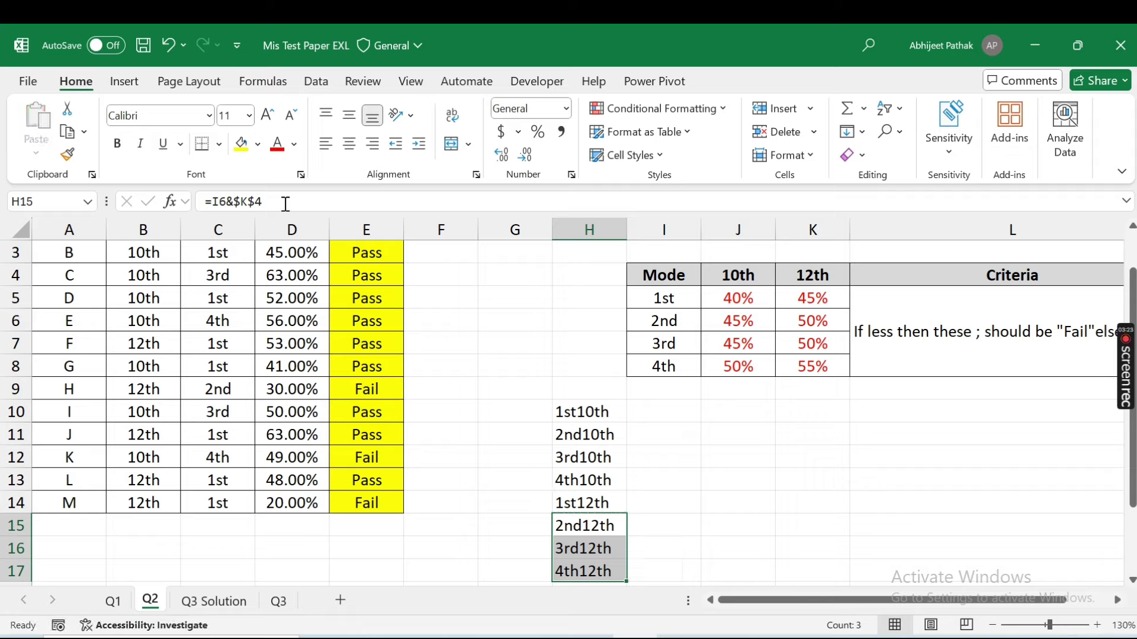
# - Copy the four 10th pass thresholds J5:J8 into I10:I13 beside their keys
pyautogui.hotkey('shift', 'Up')
pyautogui.hotkey('shift', 'Up')
pyautogui.press('Up')
pyautogui.press('Up')
pyautogui.press('Up')
pyautogui.press('Up')
pyautogui.press('Up')
pyautogui.press('Up')
pyautogui.press('Up')
pyautogui.press('Up')
pyautogui.press('Right')
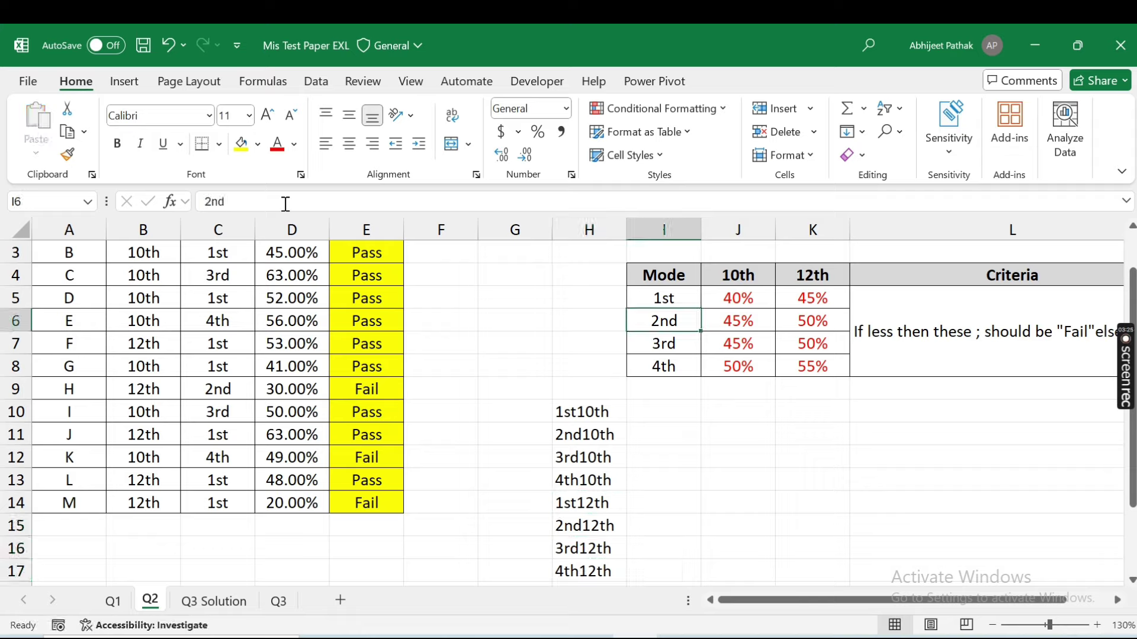
pyautogui.press('Up')
pyautogui.press('Right')
pyautogui.hotkey('shift', 'Down')
pyautogui.hotkey('shift', 'Down')
pyautogui.hotkey('shift', 'Down')
pyautogui.hotkey('ctrl', 'c')
pyautogui.press('Left')
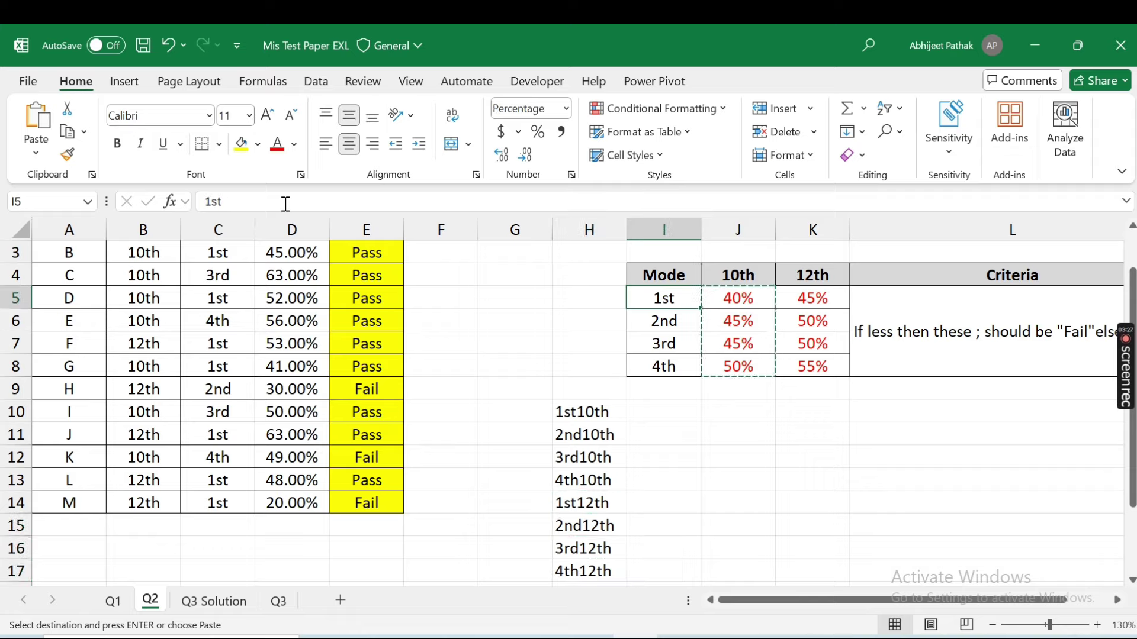
pyautogui.press('Down')
pyautogui.press('Down')
pyautogui.press('Down')
# - Copy the four 12th pass thresholds K5:K8 into I14:I17 beside their keys
pyautogui.press('Down')
pyautogui.press('Down')
pyautogui.hotkey('ctrl', 'v')
pyautogui.press('Right')
pyautogui.press('Right')
pyautogui.press('Up')
pyautogui.press('Up')
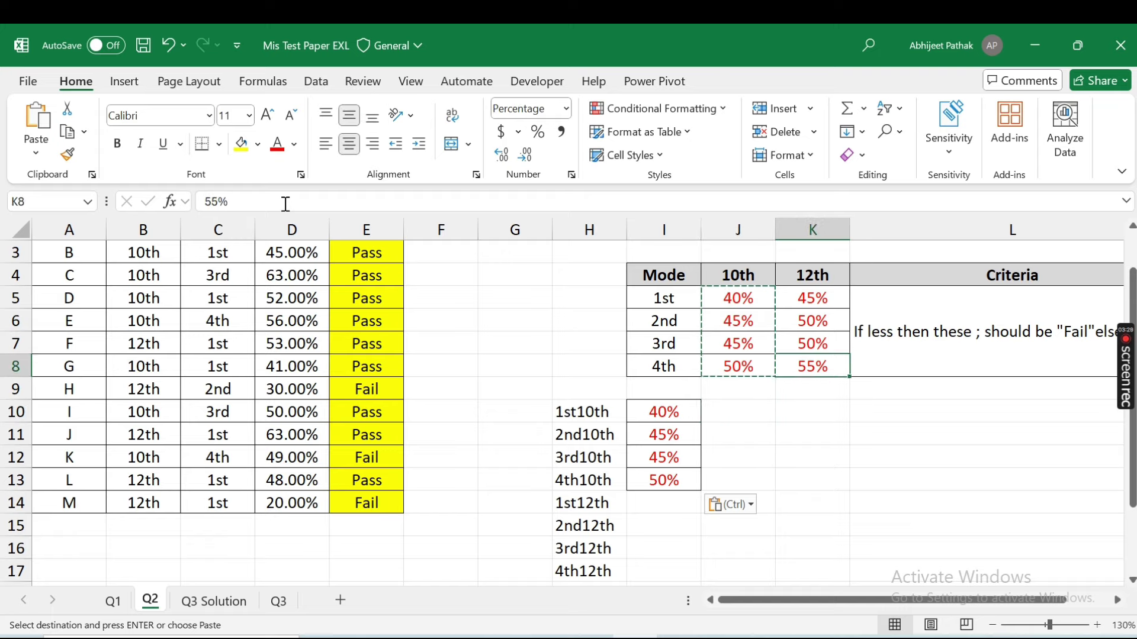
pyautogui.press('Up')
pyautogui.press('Up')
pyautogui.press('Up')
pyautogui.hotkey('shift', 'Down')
pyautogui.hotkey('shift', 'Down')
pyautogui.hotkey('shift', 'Down')
pyautogui.hotkey('ctrl', 'c')
pyautogui.press('Down')
pyautogui.press('Down')
pyautogui.press('Down')
pyautogui.press('Down')
pyautogui.press('Down')
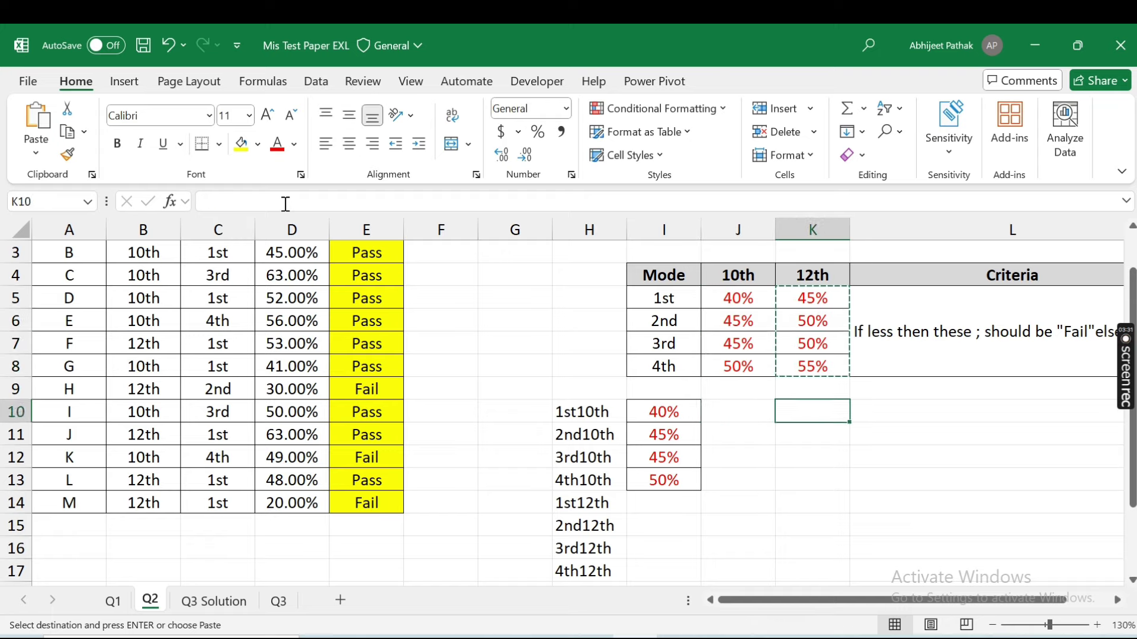
pyautogui.press('Down')
pyautogui.press('Down')
pyautogui.press('Down')
pyautogui.press('Left')
pyautogui.press('Left')
pyautogui.press('Down')
pyautogui.hotkey('ctrl', 'v')
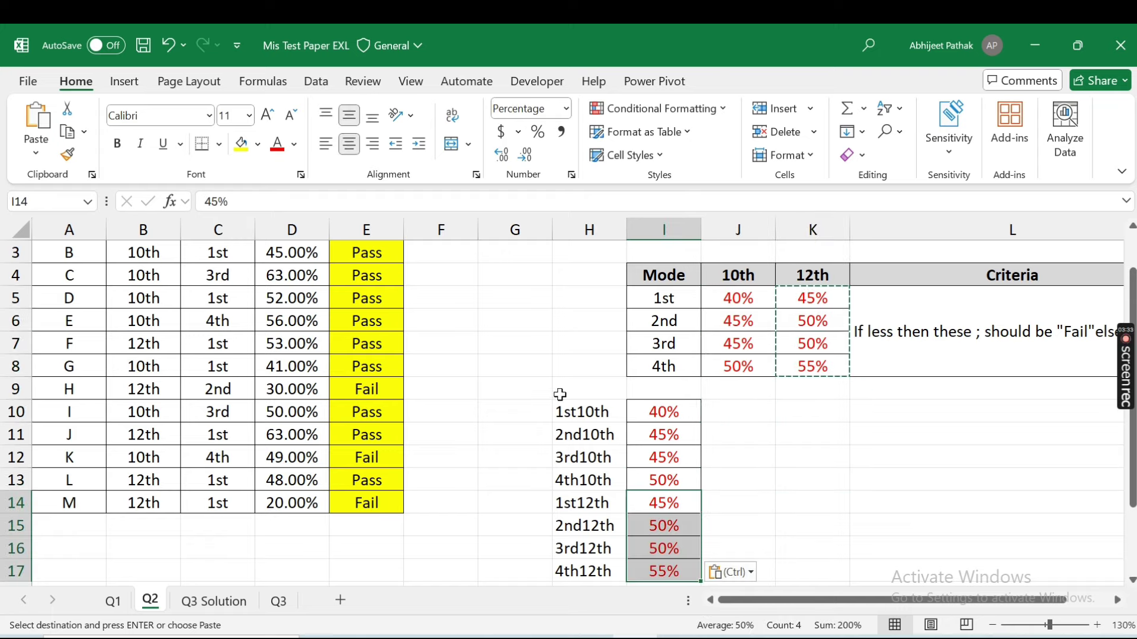
pyautogui.scroll(1, 560, 395)
pyautogui.doubleClick(441, 275)
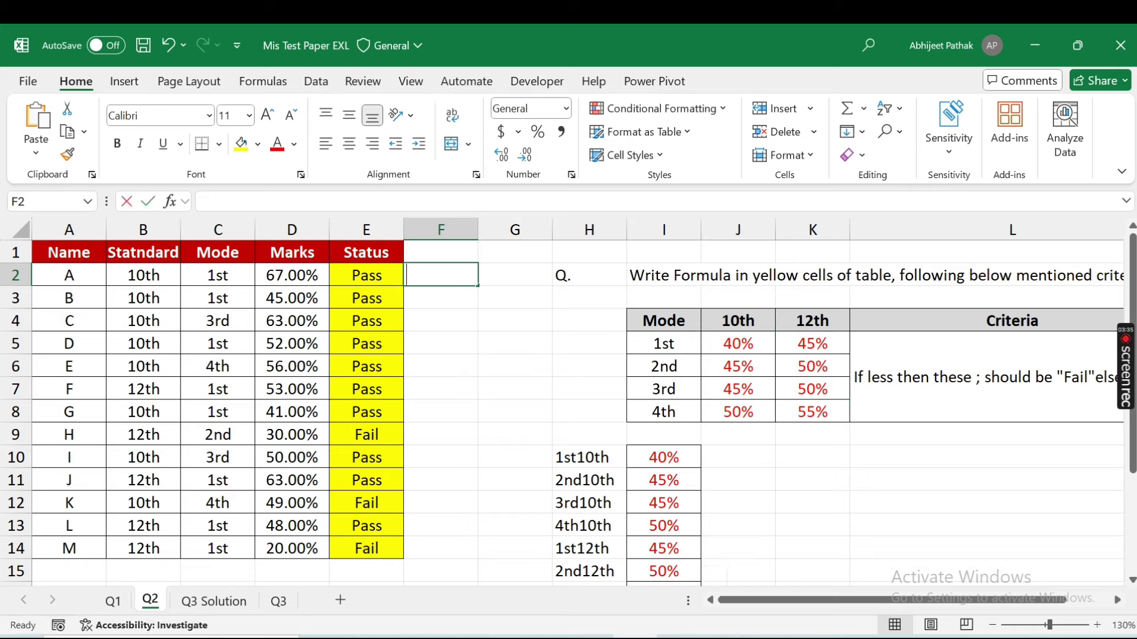
# - In F2, start =IF(D2>=VLOOKUP(C2&B2,H10:I15,2,0) to compare the mark with its threshold
pyautogui.write('=IF(')
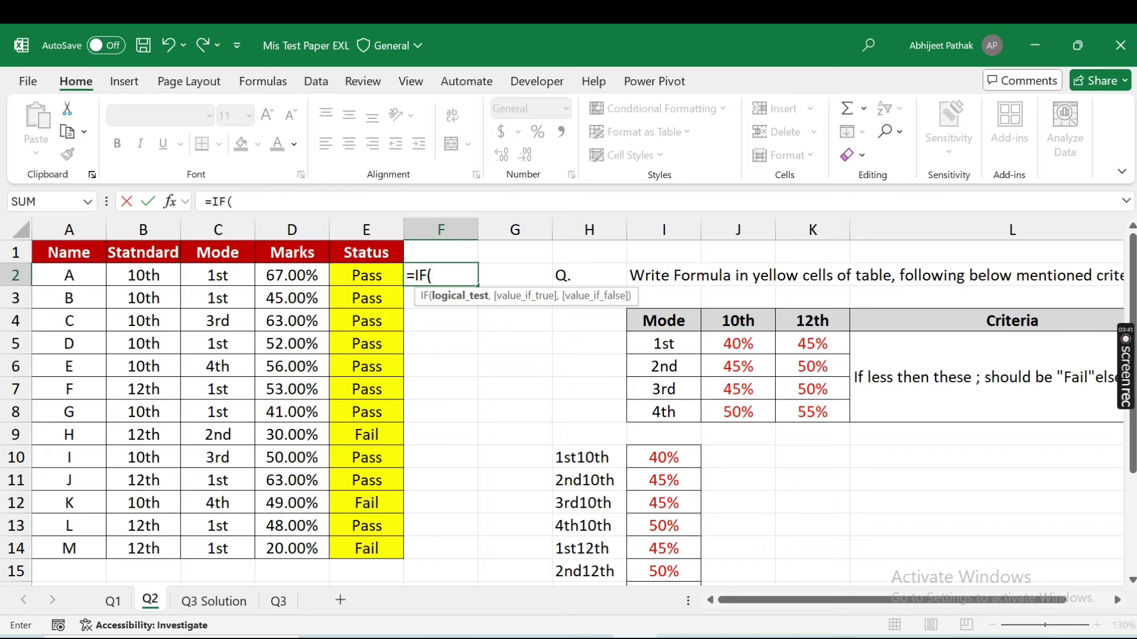
pyautogui.press('Left')
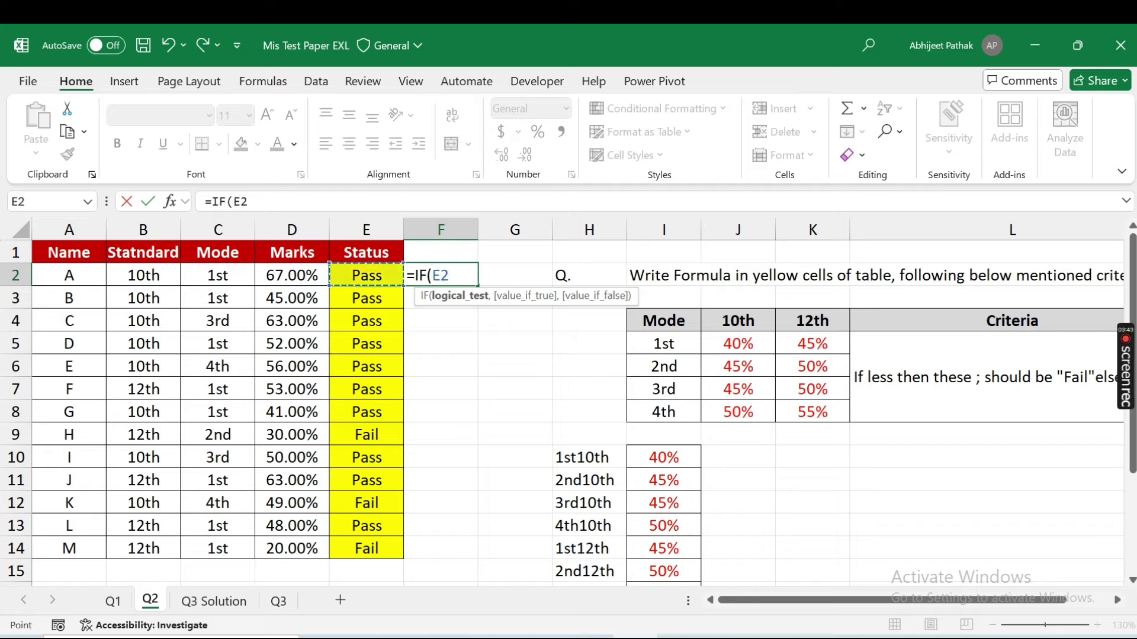
pyautogui.press('Left')
pyautogui.write('>')
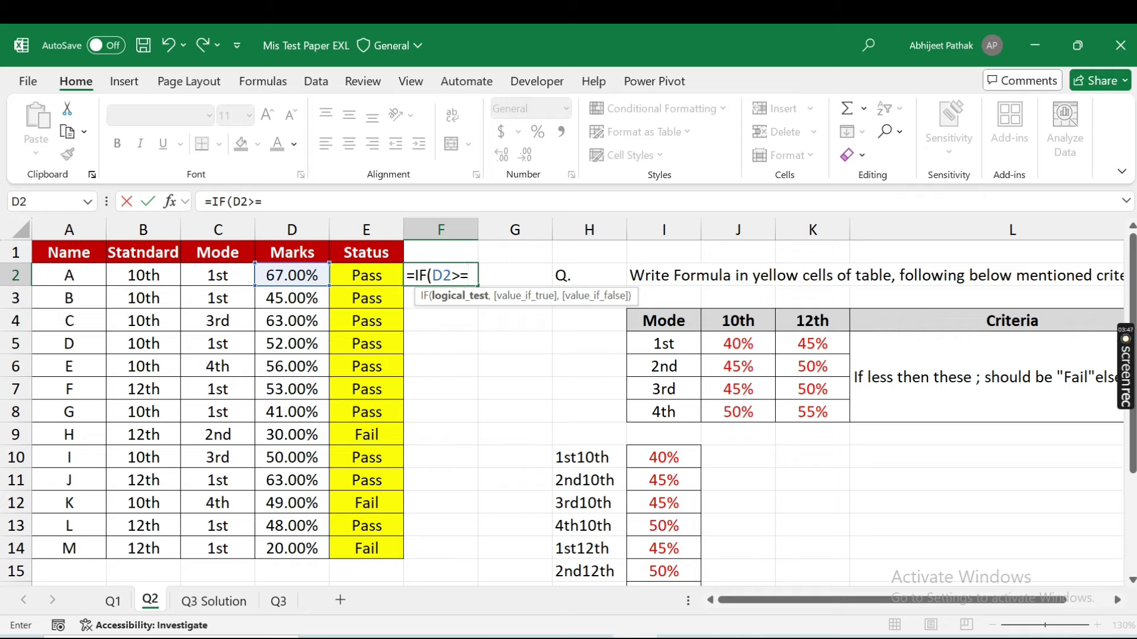
pyautogui.write('vl')
pyautogui.press('Tab')
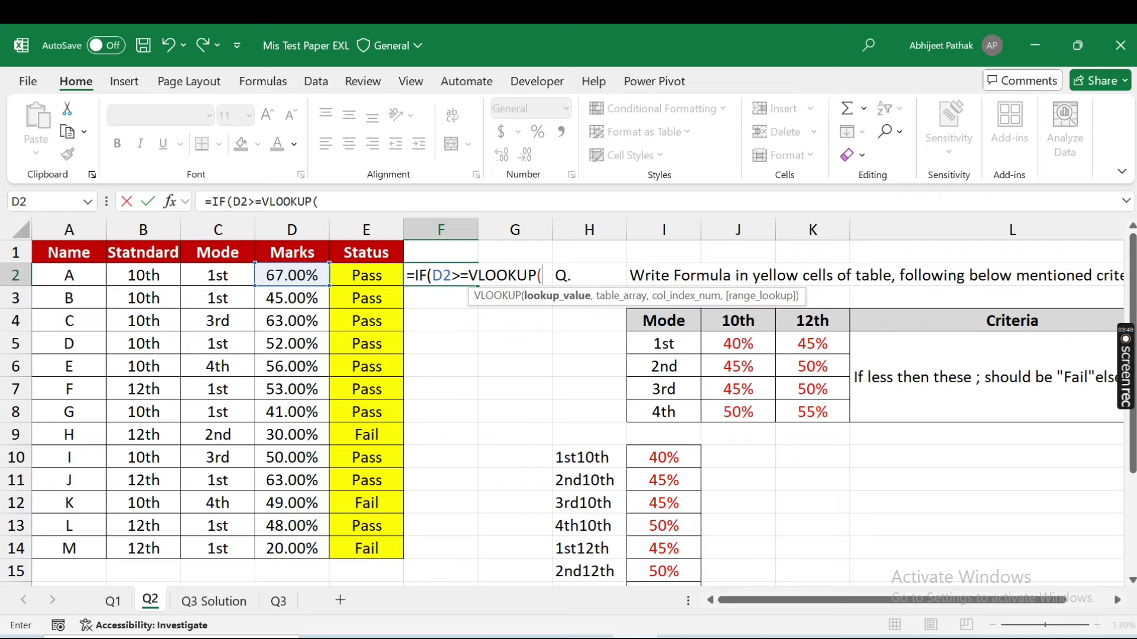
pyautogui.press('Left')
pyautogui.press('Left')
pyautogui.press('Left')
pyautogui.press('Left')
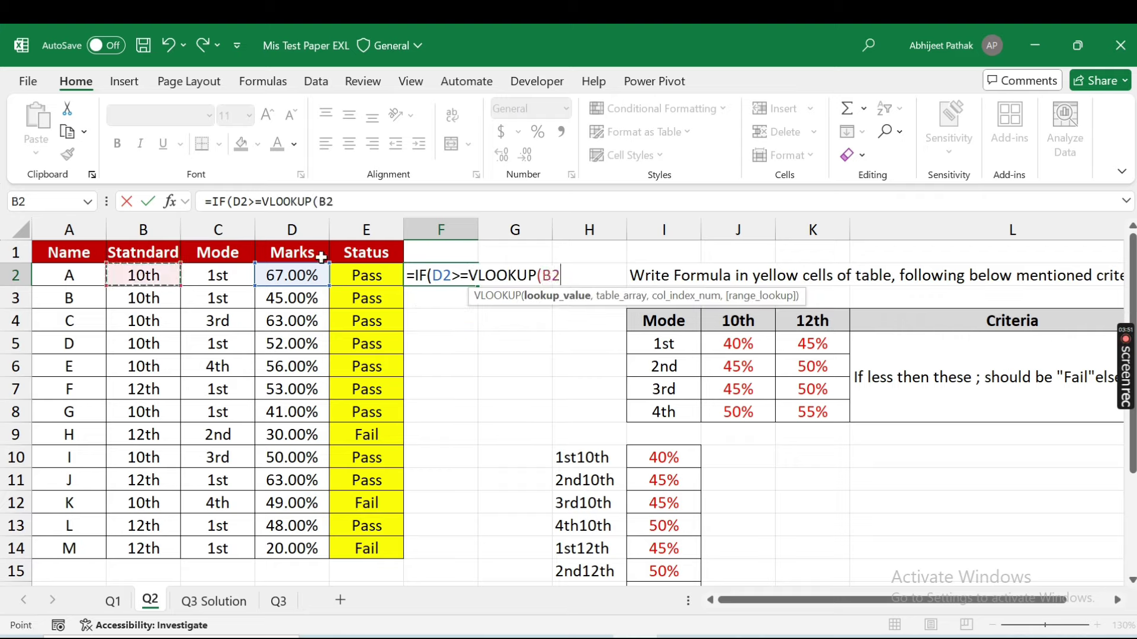
pyautogui.click(215, 274)
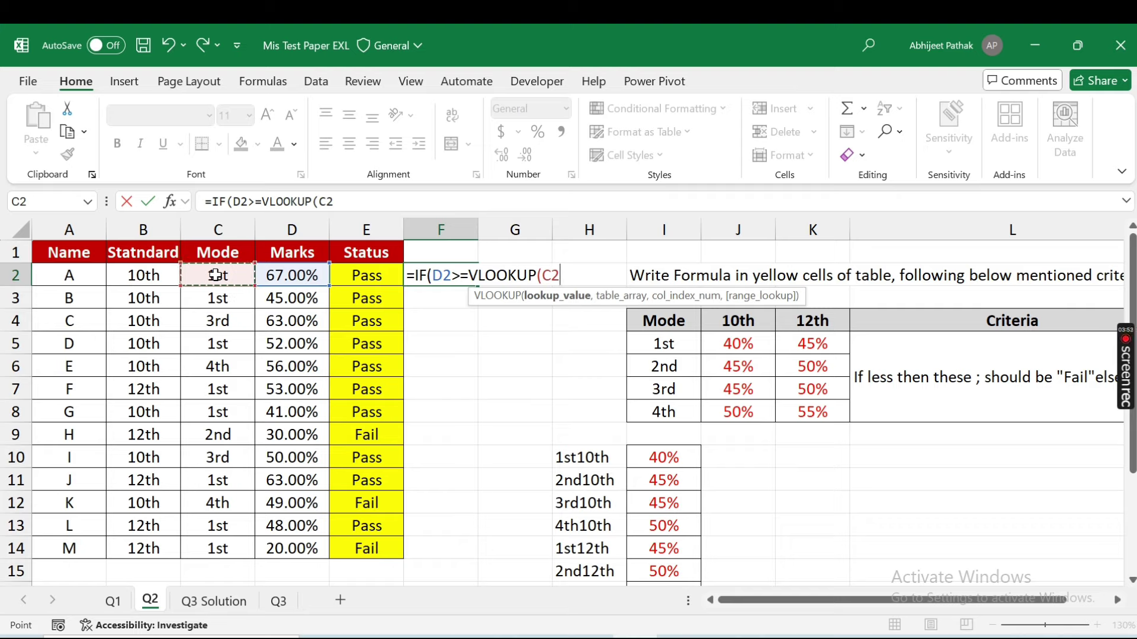
pyautogui.write('&')
pyautogui.click(150, 278)
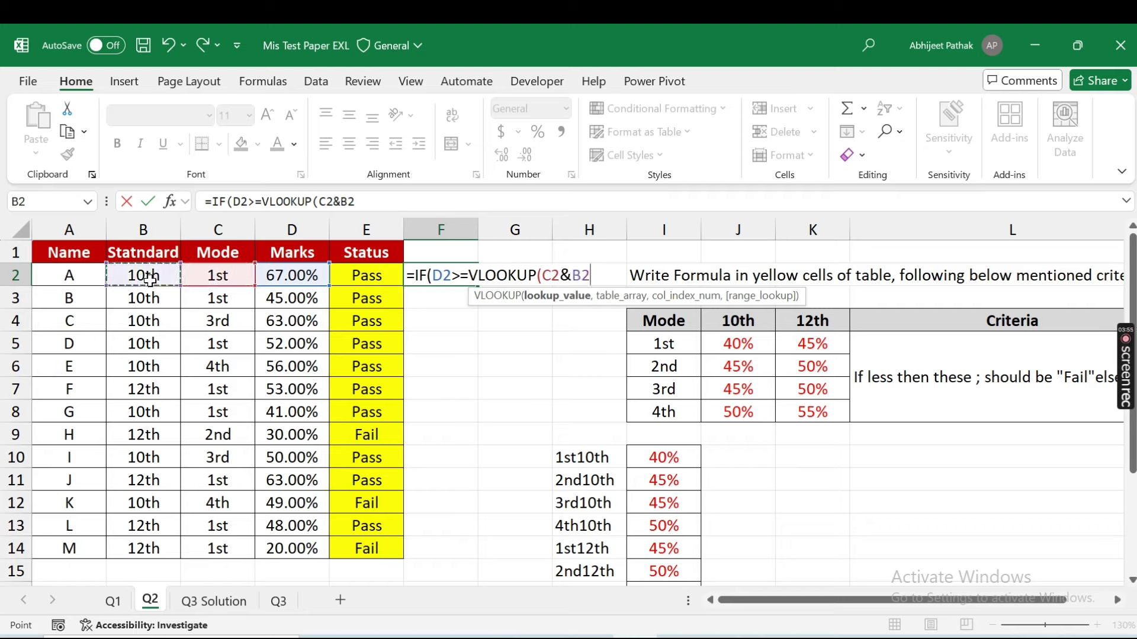
pyautogui.write(',')
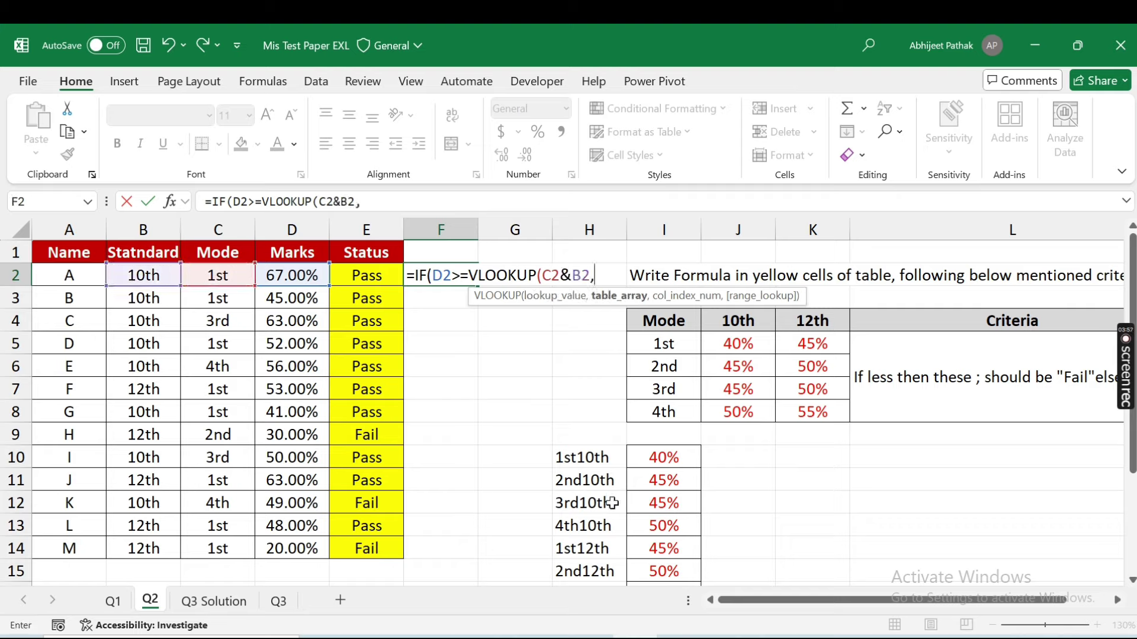
pyautogui.moveTo(578, 456); pyautogui.dragTo(651, 568)
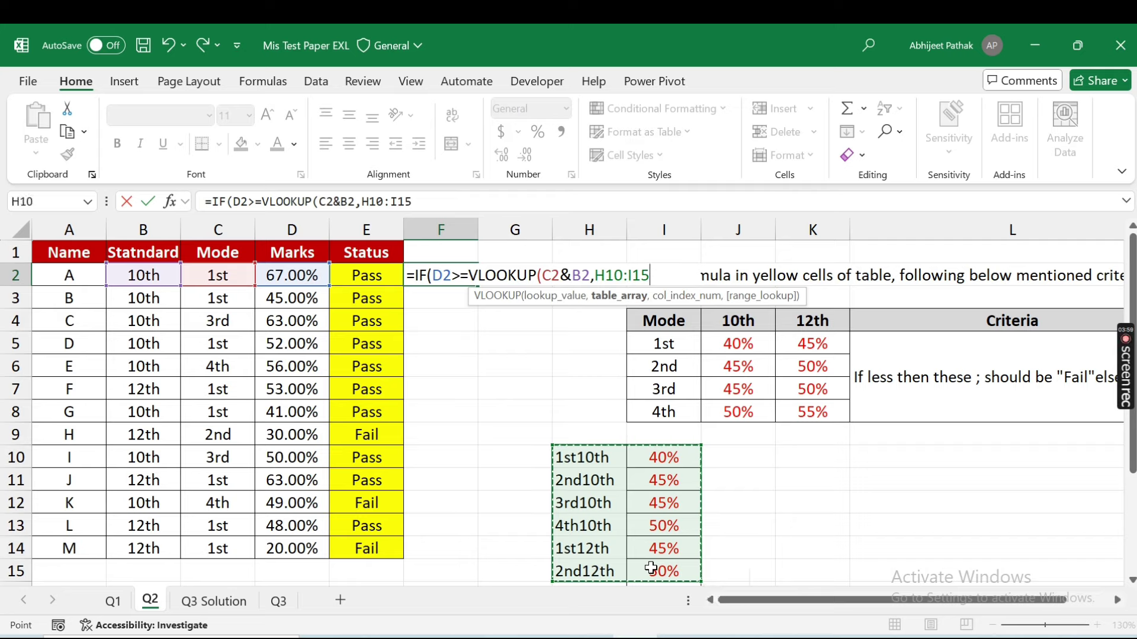
pyautogui.write(',2,')
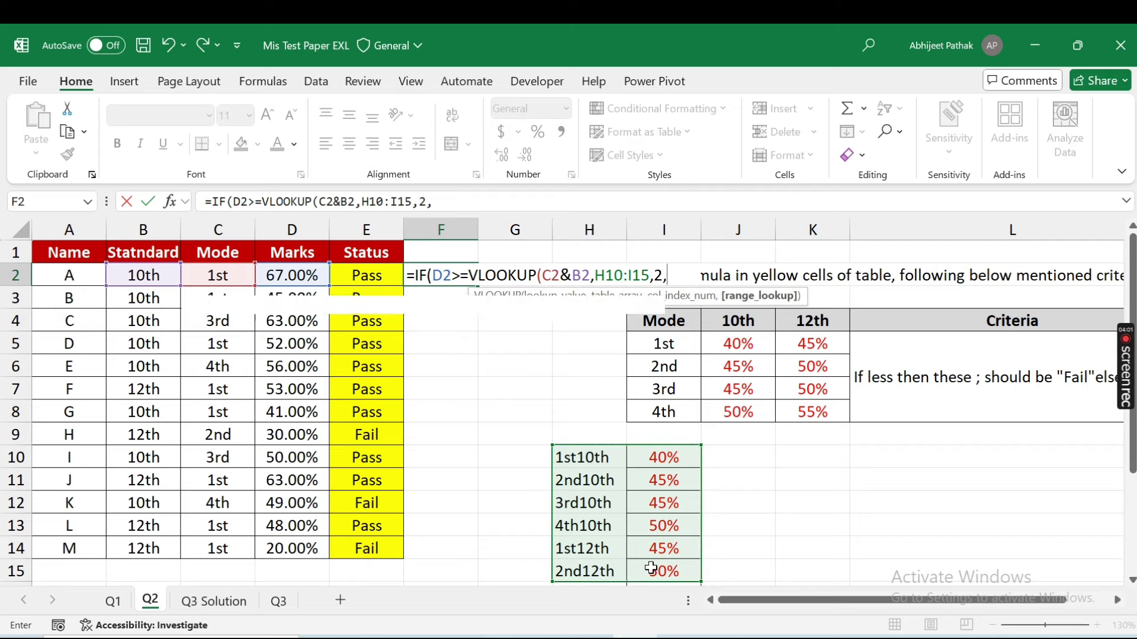
pyautogui.write('0)')
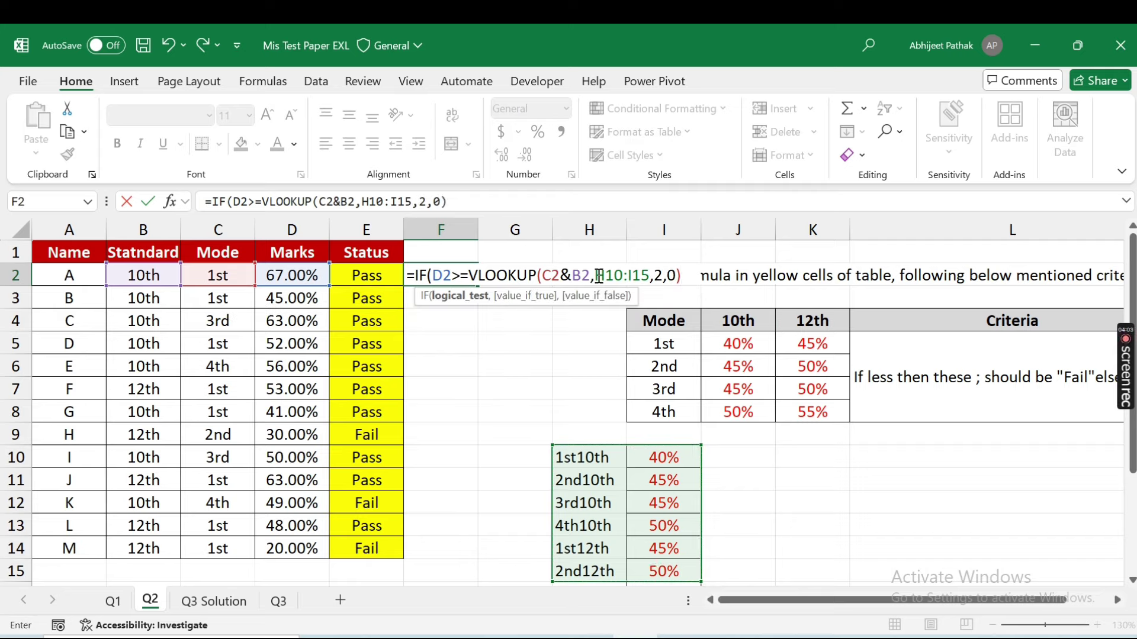
# - Lock the lookup range as $H$10:$I$15, add "pass"/"fail" results and enter the formula
pyautogui.moveTo(595, 276); pyautogui.dragTo(650, 276)
pyautogui.press('F4')
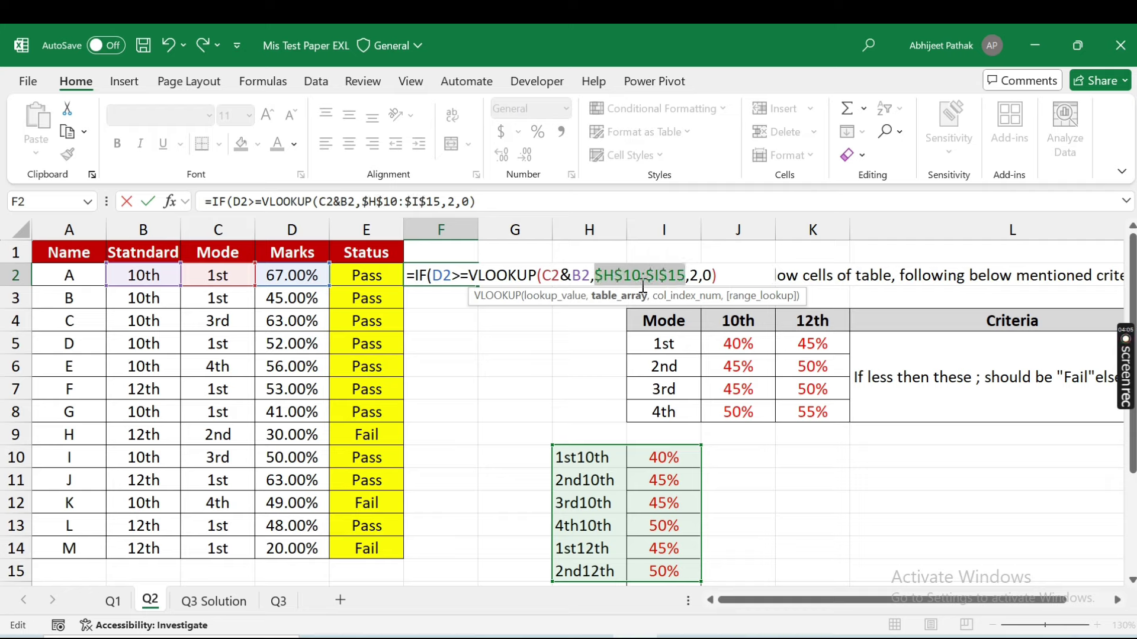
pyautogui.click(546, 205)
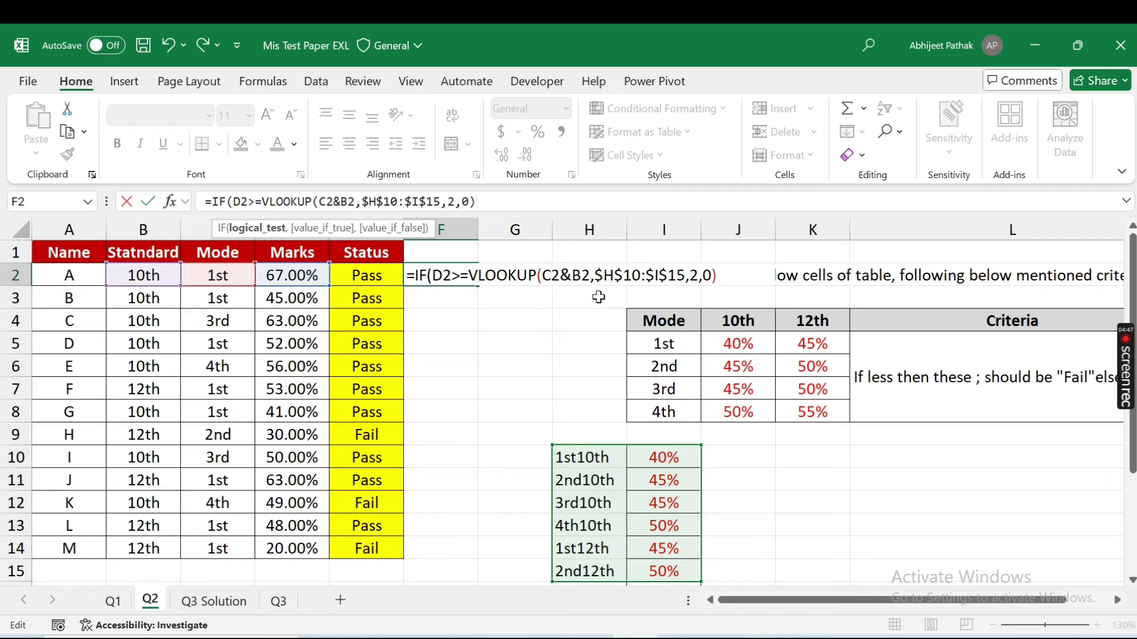
pyautogui.write(',')
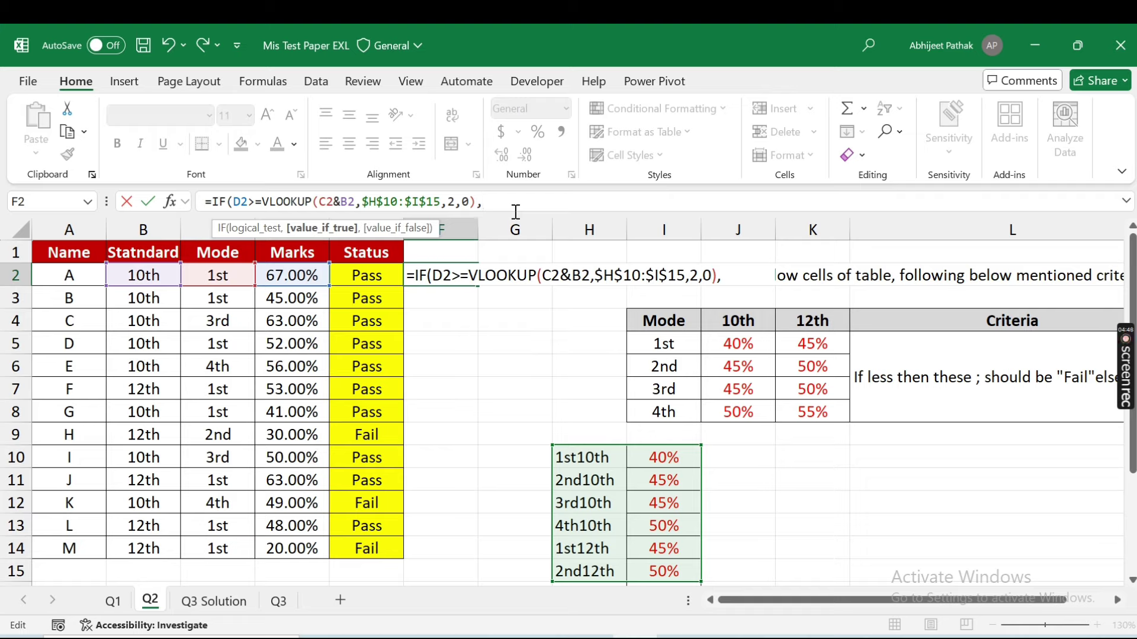
pyautogui.write('"pass"')
pyautogui.write(',"fail')
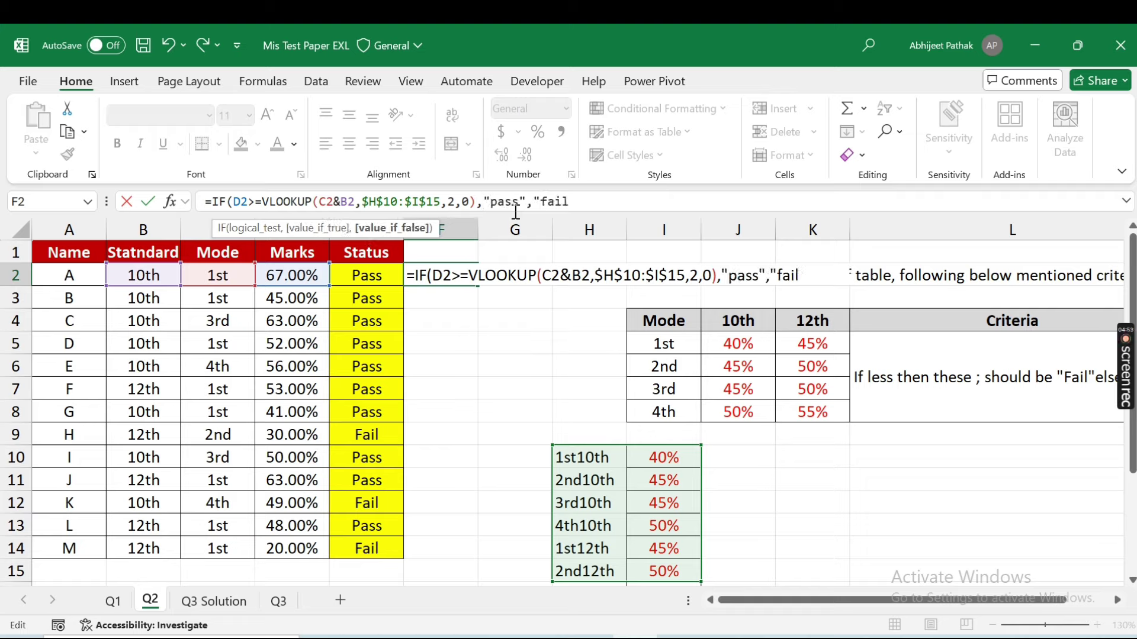
pyautogui.write(')')
pyautogui.press('Return')
pyautogui.click(462, 278)
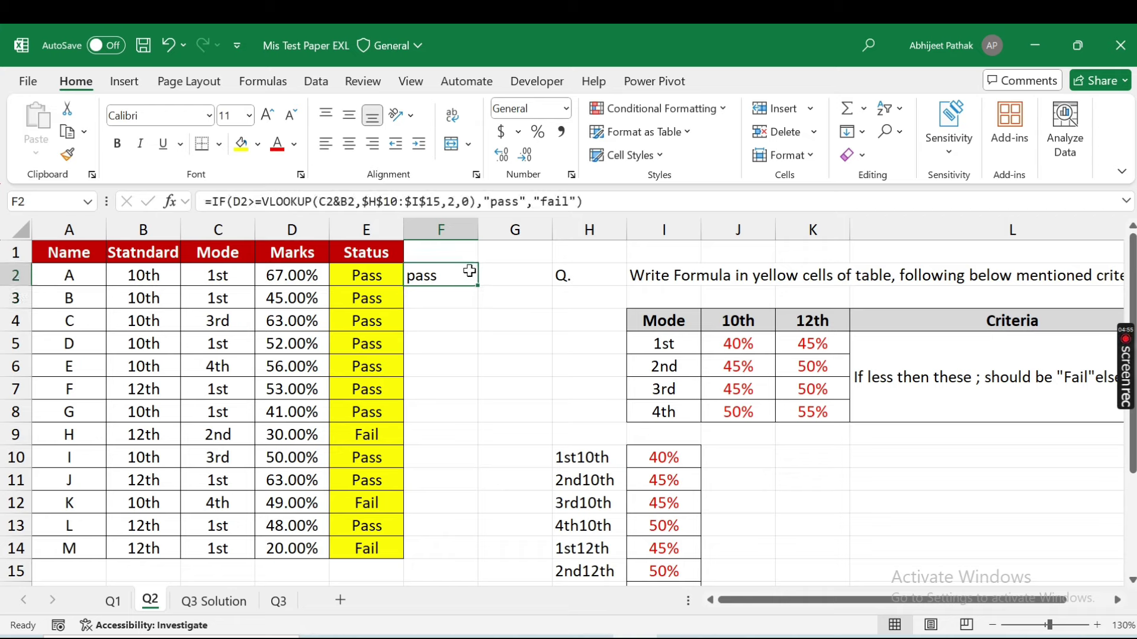
pyautogui.moveTo(478, 290); pyautogui.dragTo(468, 554)
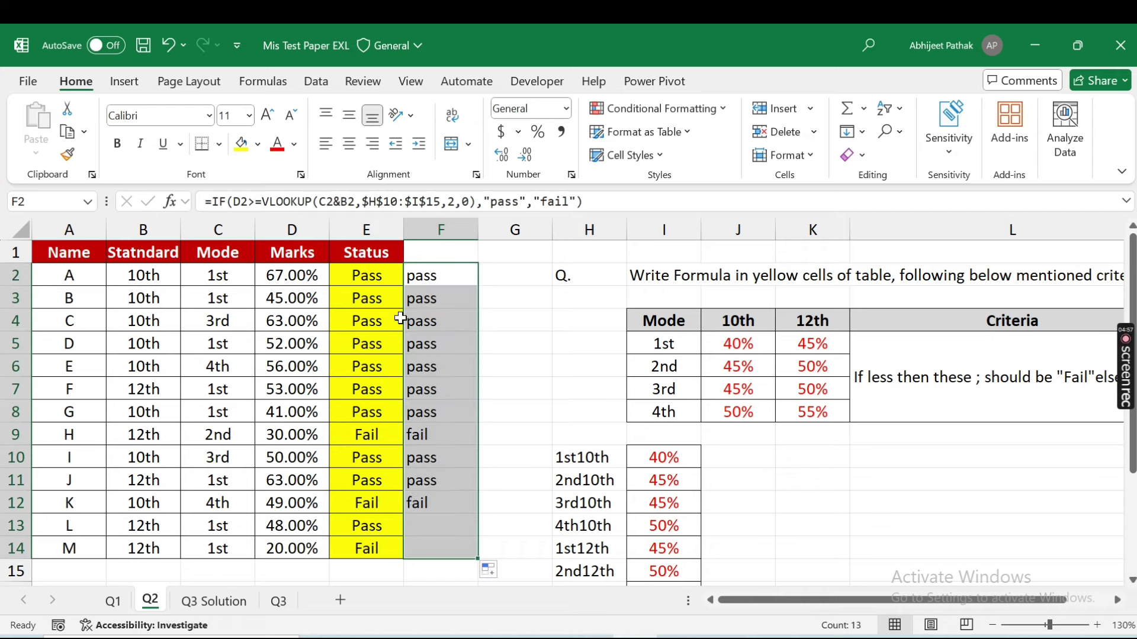
pyautogui.click(400, 303)
pyautogui.press('Down')
pyautogui.press('Down')
pyautogui.press('Down')
pyautogui.press('Down')
pyautogui.press('Down')
pyautogui.press('Down')
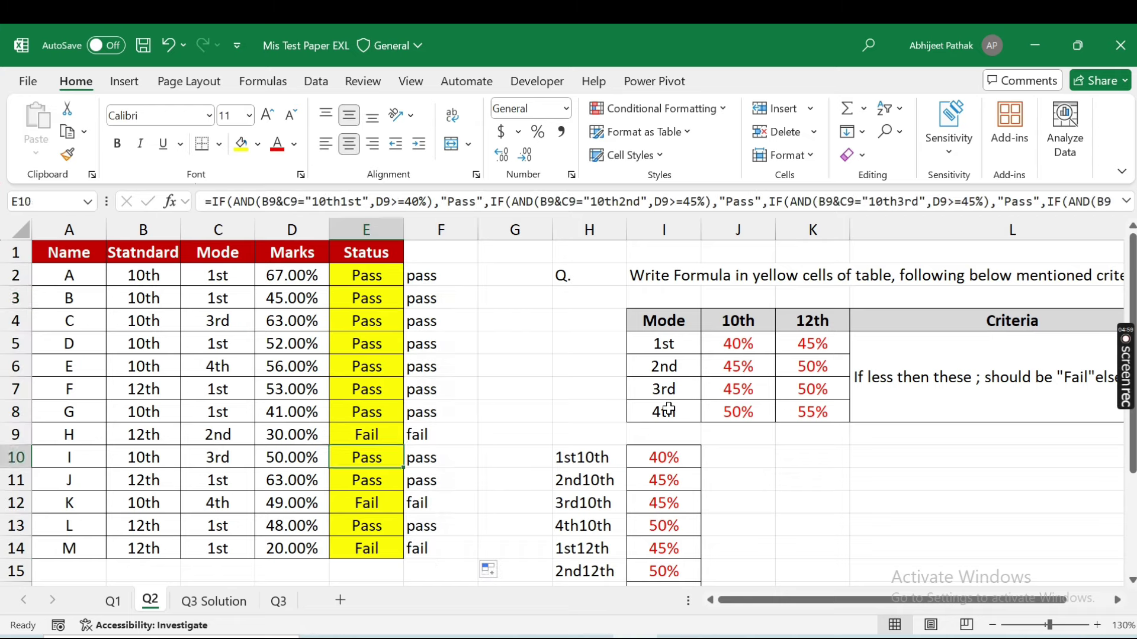
pyautogui.press('Right')
pyautogui.press('Up')
pyautogui.press('Up')
pyautogui.press('Up')
pyautogui.press('Up')
pyautogui.press('Left')
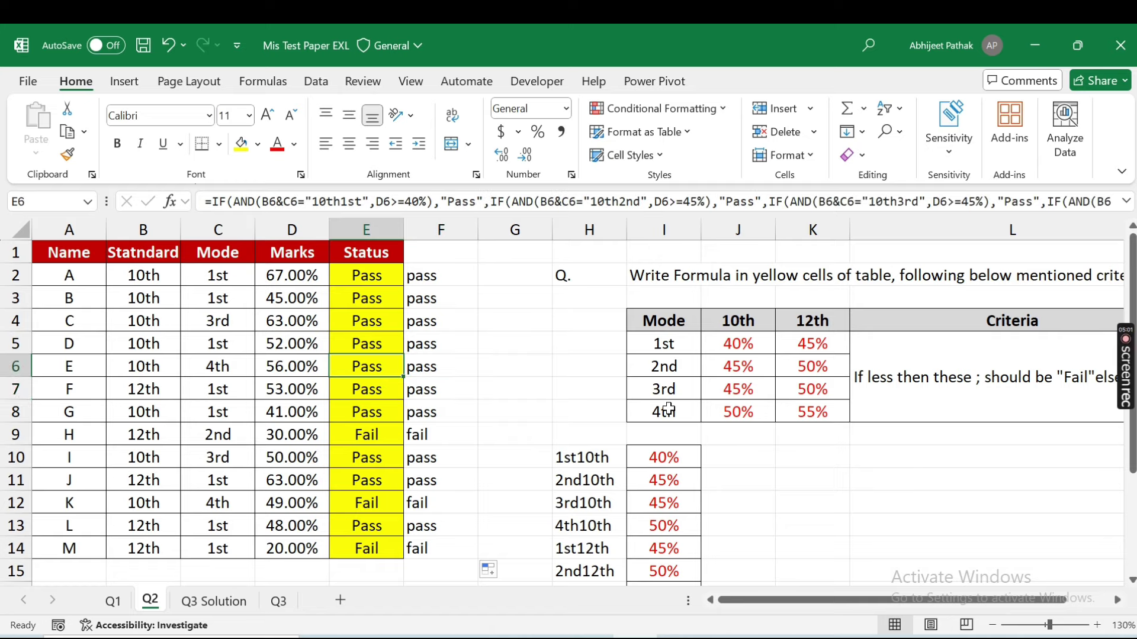
pyautogui.click(446, 277)
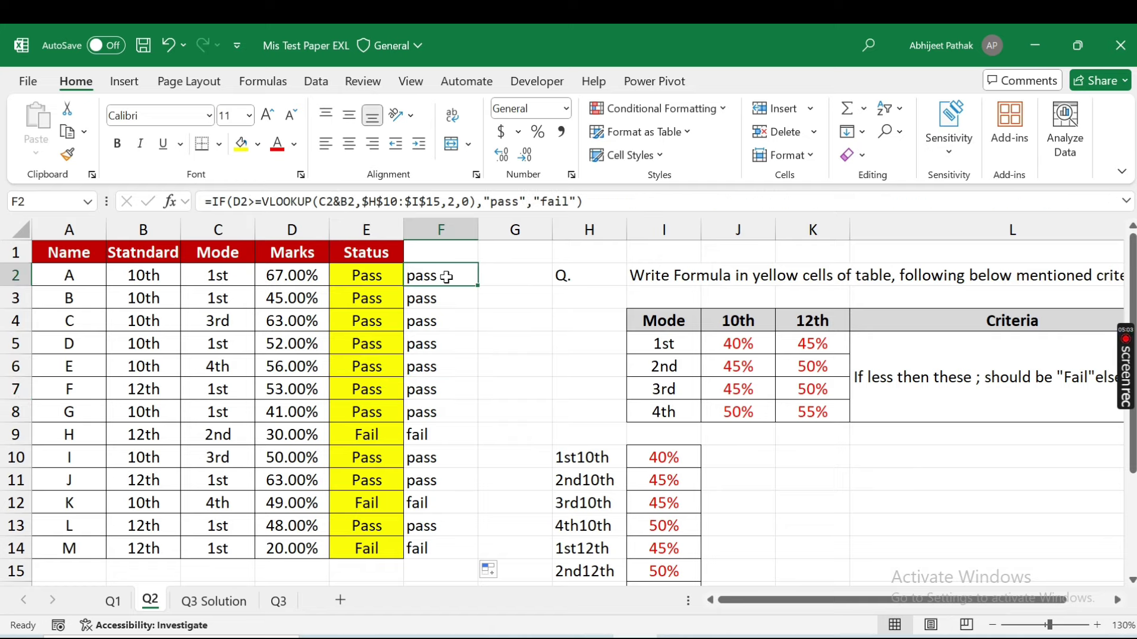
pyautogui.click(387, 275)
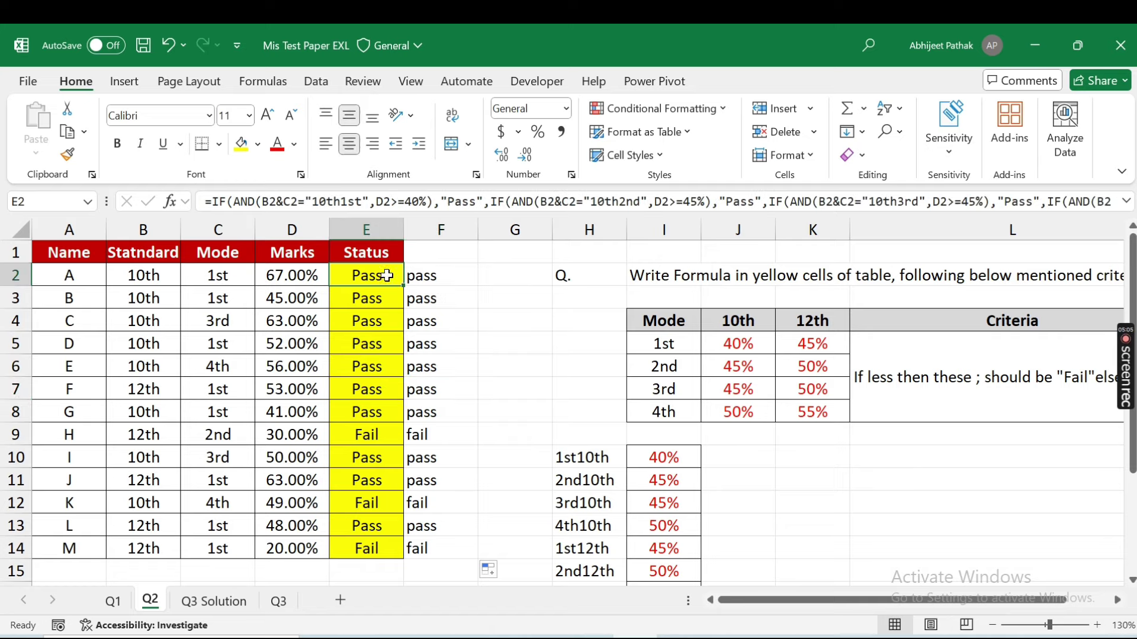
pyautogui.click(448, 278)
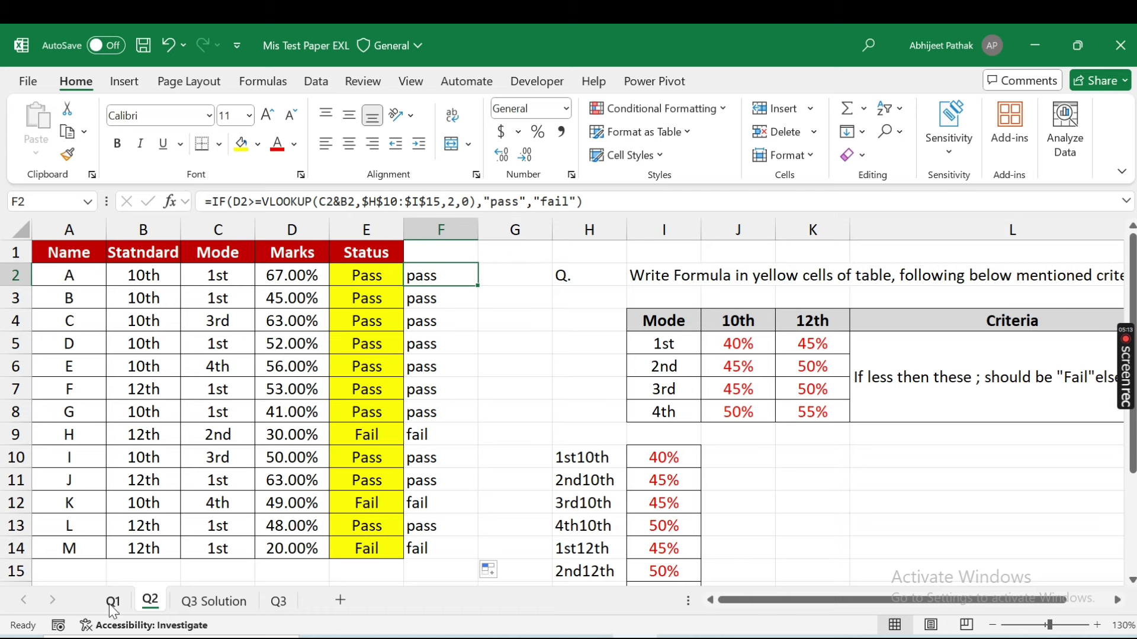
# - Open the Q3 sheet, scroll right to read the slicer question, and select a cell in the sales table
pyautogui.click(277, 602)
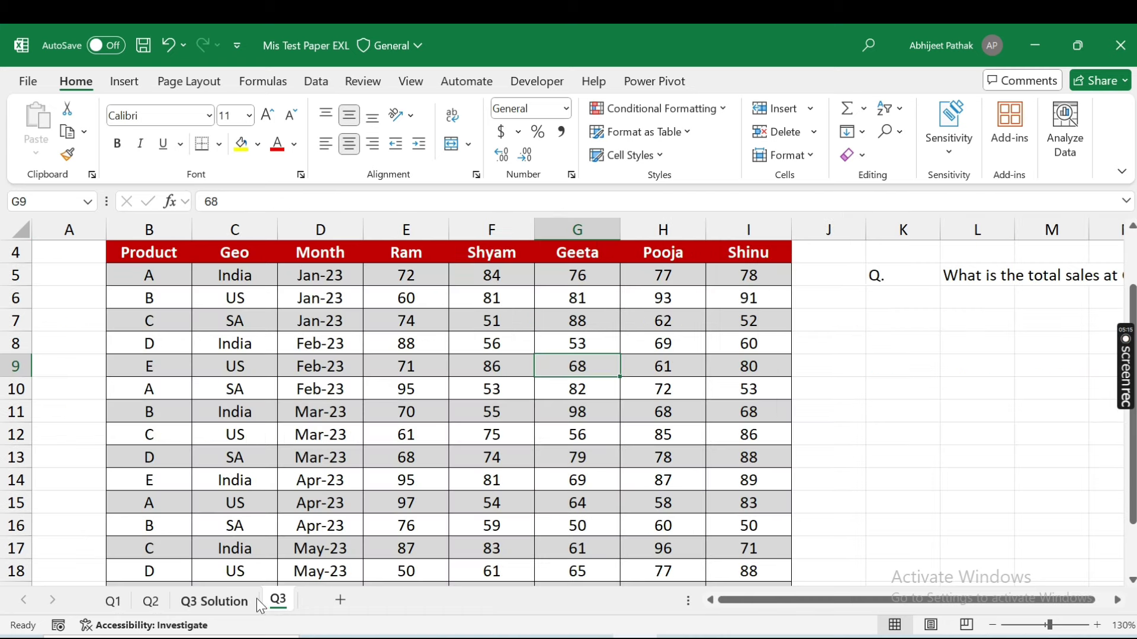
pyautogui.moveTo(773, 600); pyautogui.dragTo(926, 608)
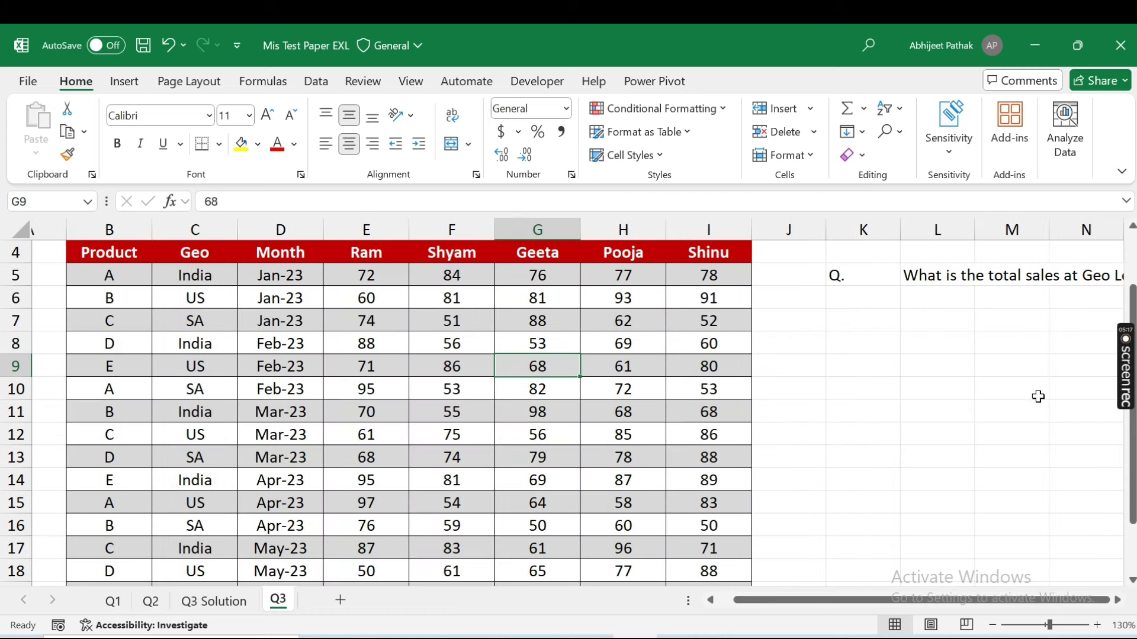
pyautogui.click(1117, 600)
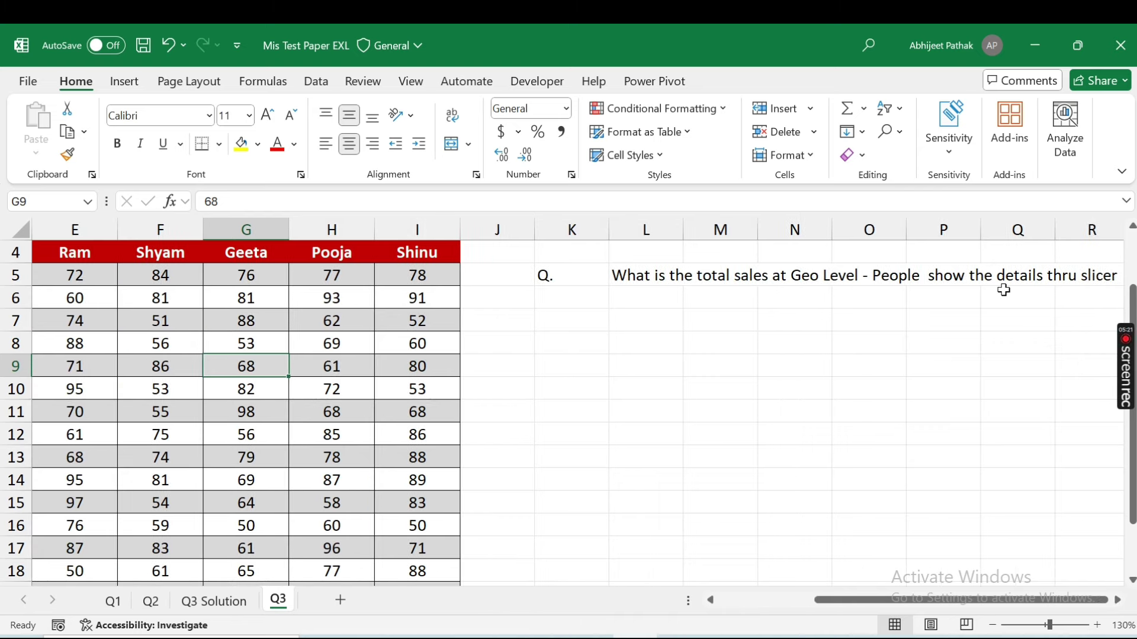
pyautogui.moveTo(1101, 600); pyautogui.dragTo(1015, 600)
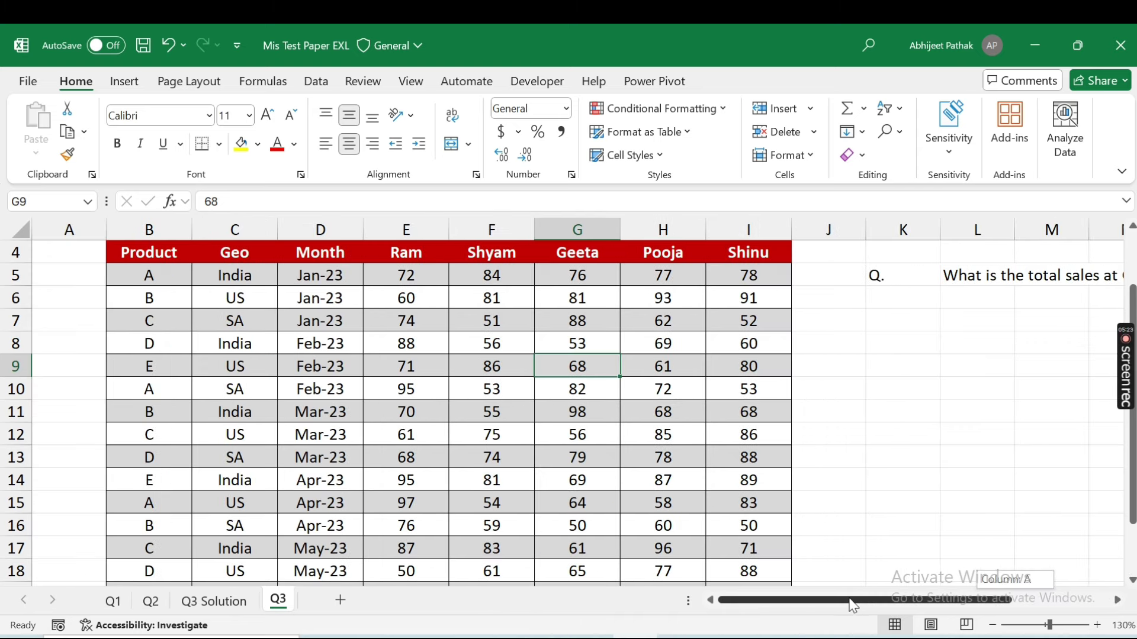
pyautogui.click(156, 252)
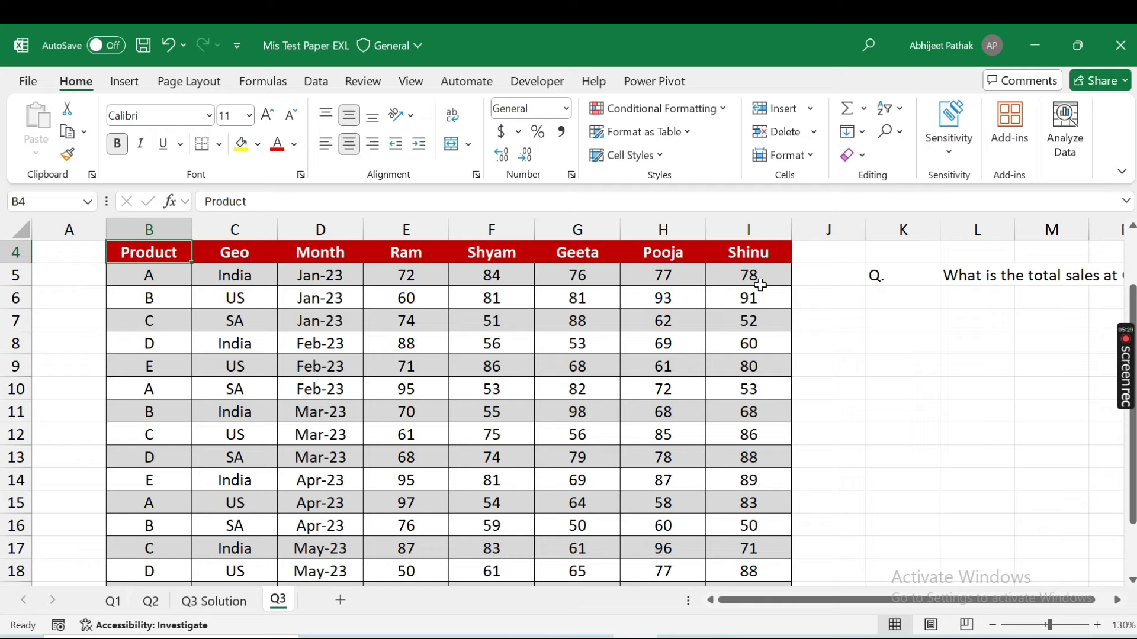
pyautogui.click(804, 265)
pyautogui.click(201, 269)
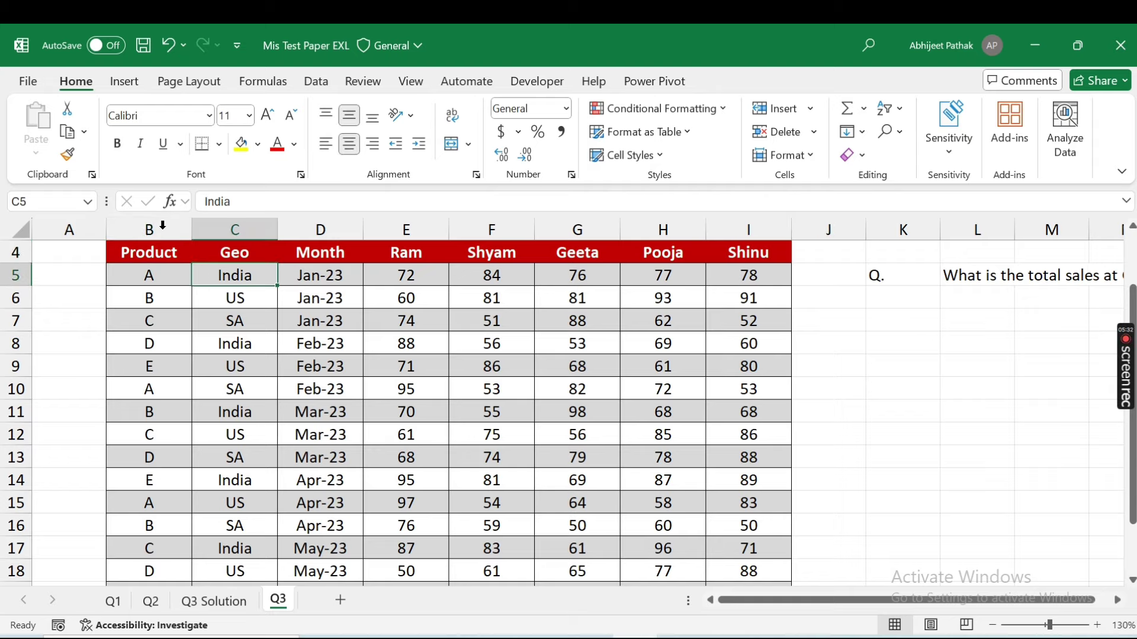
pyautogui.click(124, 82)
# - Insert a PivotTable on a new worksheet with Geo as the row field
pyautogui.click(44, 119)
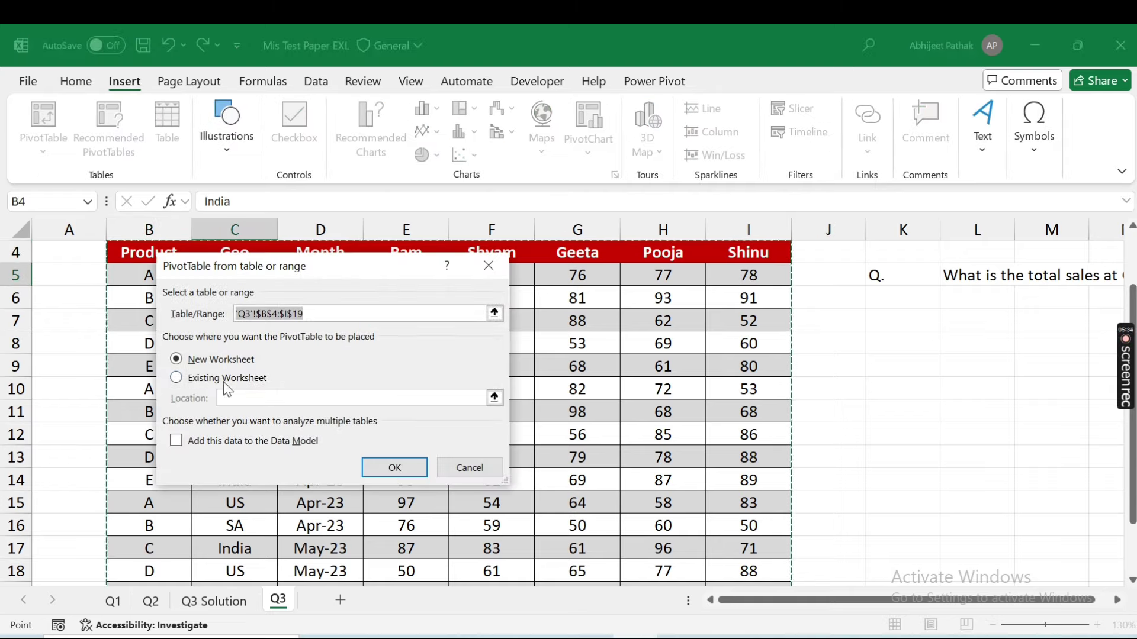
pyautogui.click(394, 467)
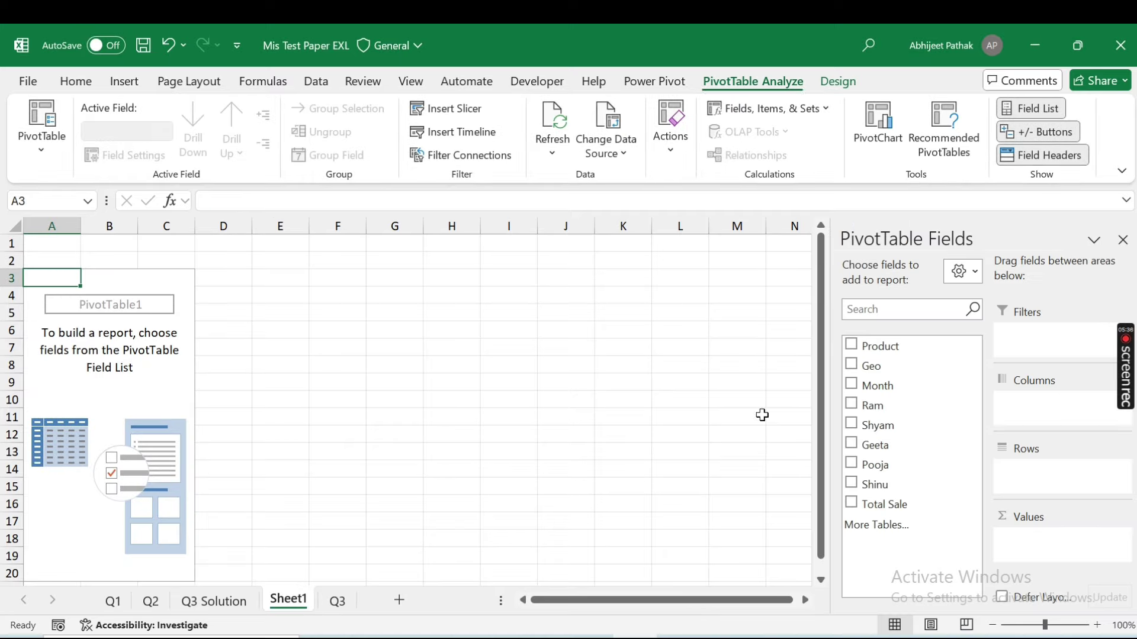
pyautogui.moveTo(870, 366); pyautogui.dragTo(1017, 472)
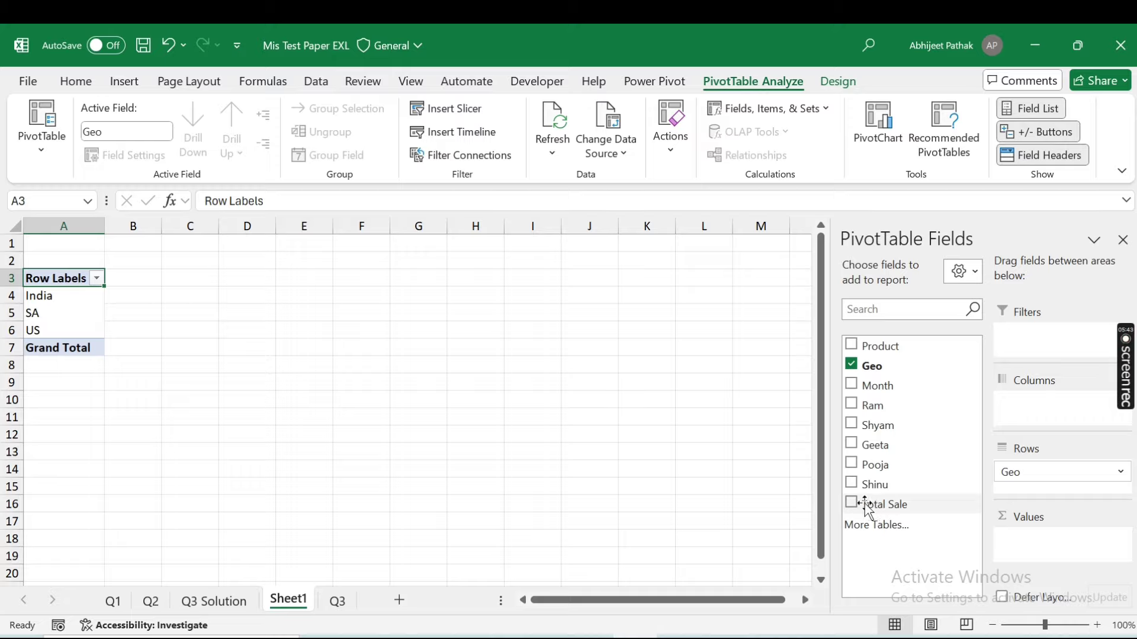
# - Try Total Sale in the pivot values, then remove it again
pyautogui.moveTo(896, 508); pyautogui.dragTo(1036, 550)
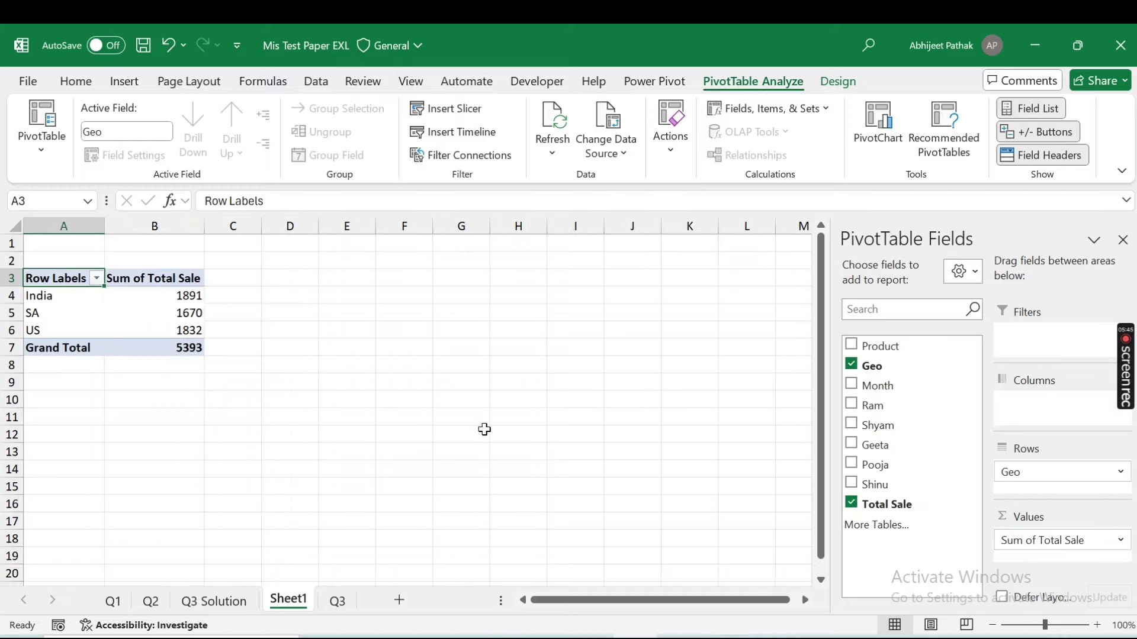
pyautogui.click(856, 507)
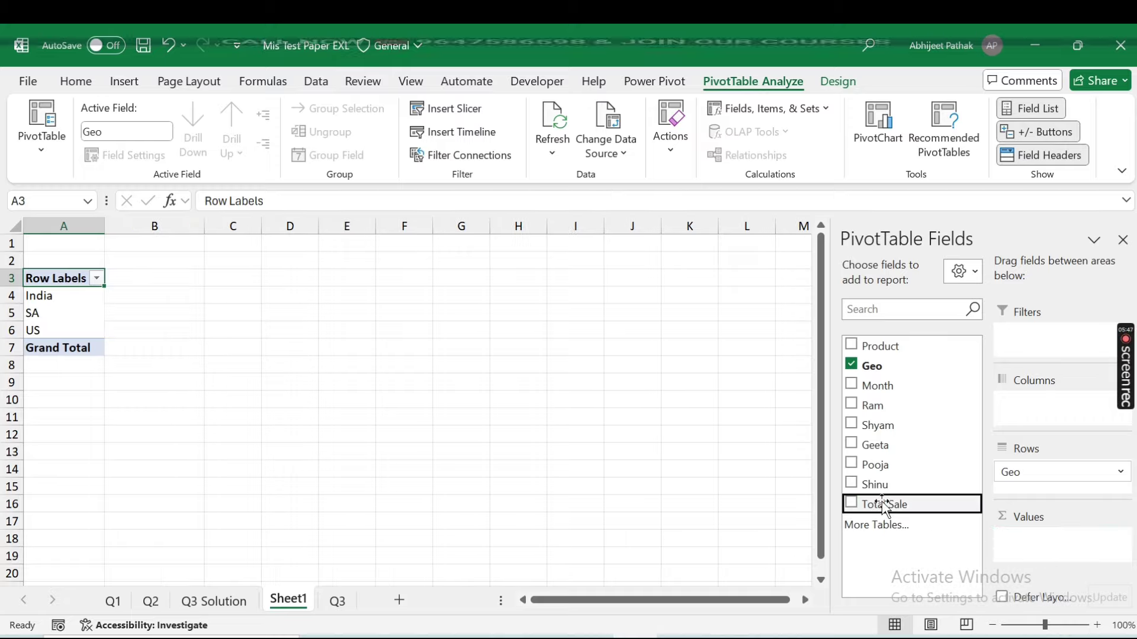
pyautogui.rightClick(882, 504)
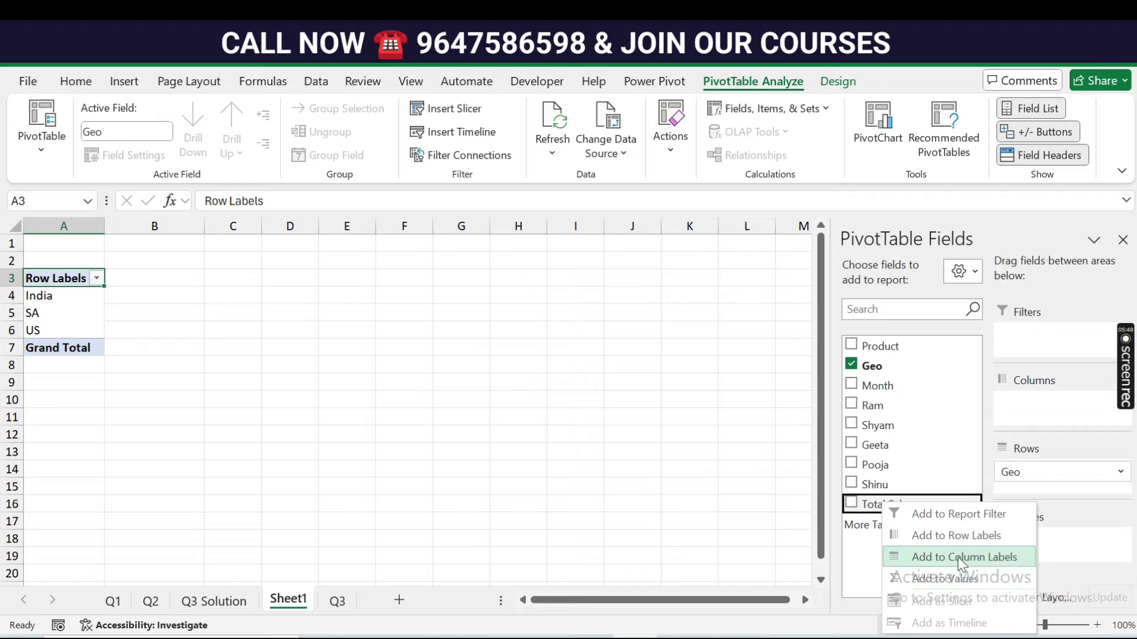
pyautogui.press('Escape')
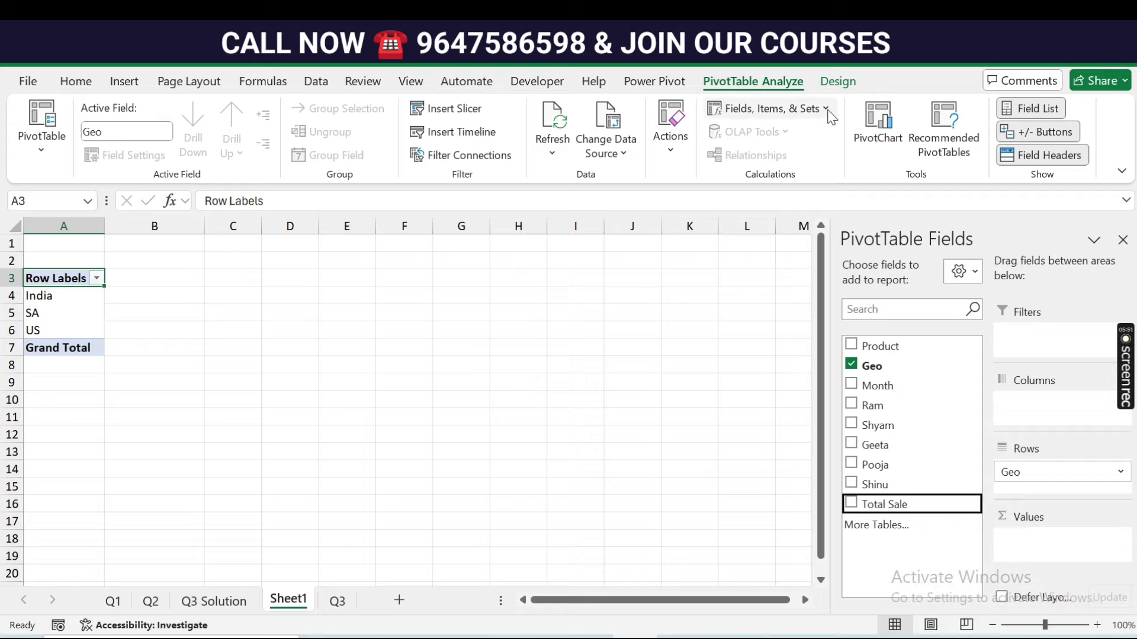
pyautogui.click(767, 108)
# - Start a new calculated field for the pivot and name it 'Total Sale 1'
pyautogui.click(793, 139)
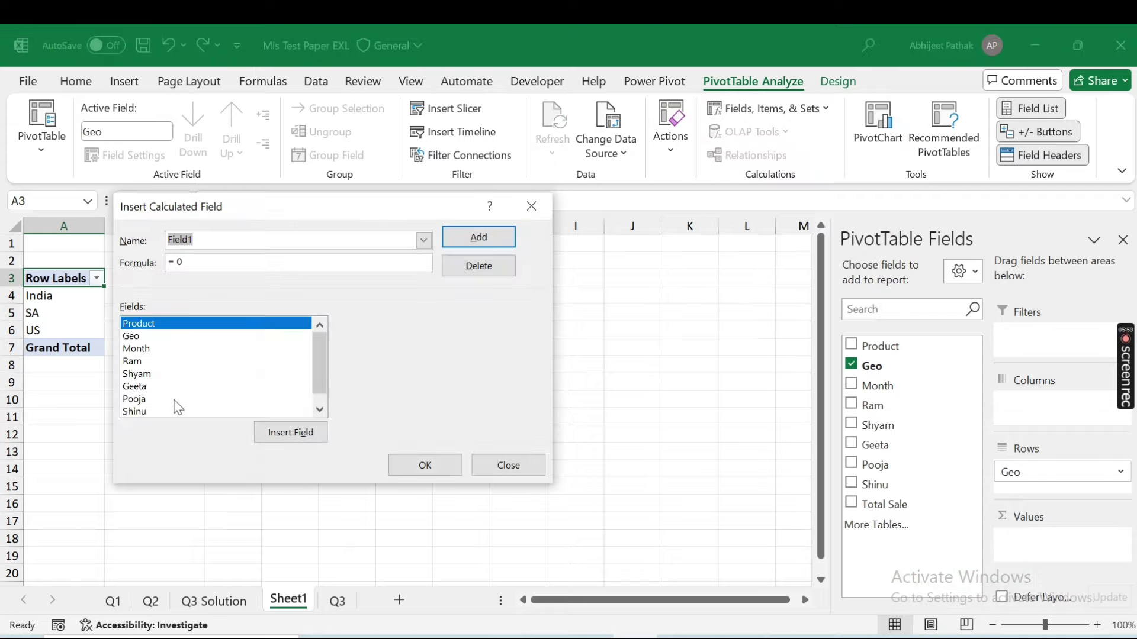
pyautogui.click(172, 411)
pyautogui.click(275, 261)
pyautogui.press('BackSpace')
pyautogui.write("'To")
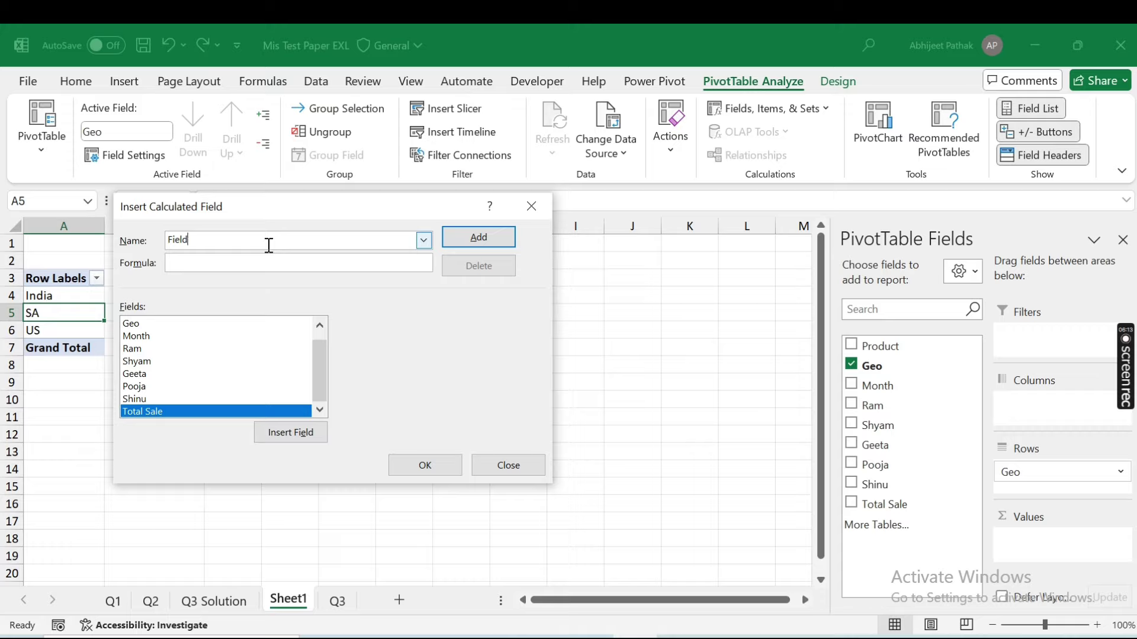
pyautogui.press('BackSpace')
pyautogui.press('BackSpace')
pyautogui.press('BackSpace')
pyautogui.write('Tot')
pyautogui.write('al Sale')
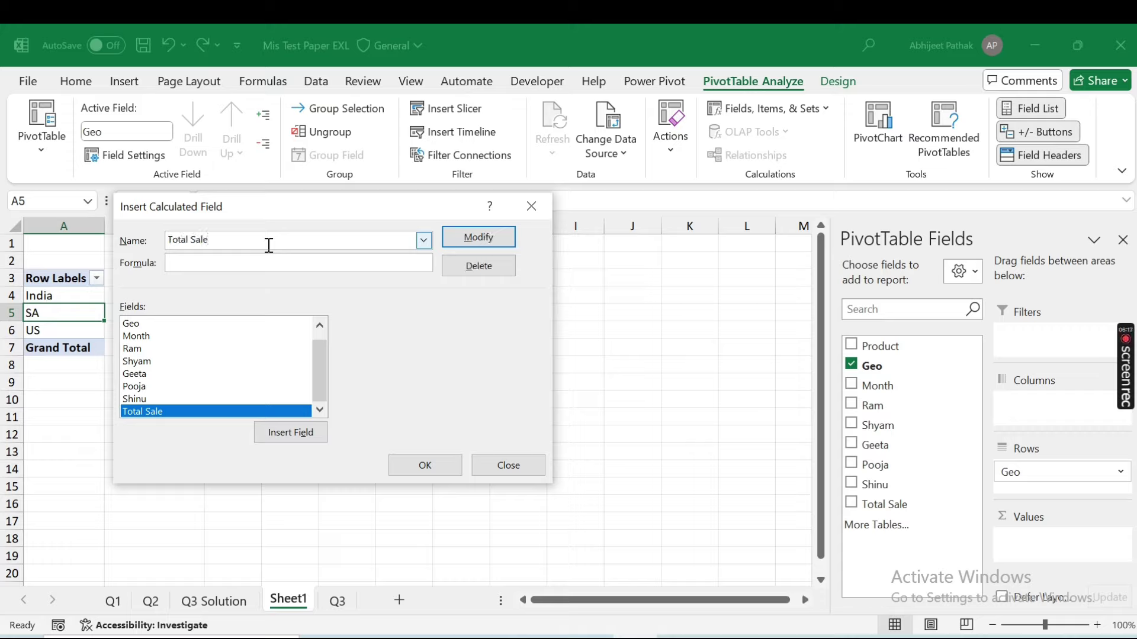
pyautogui.write(' 1')
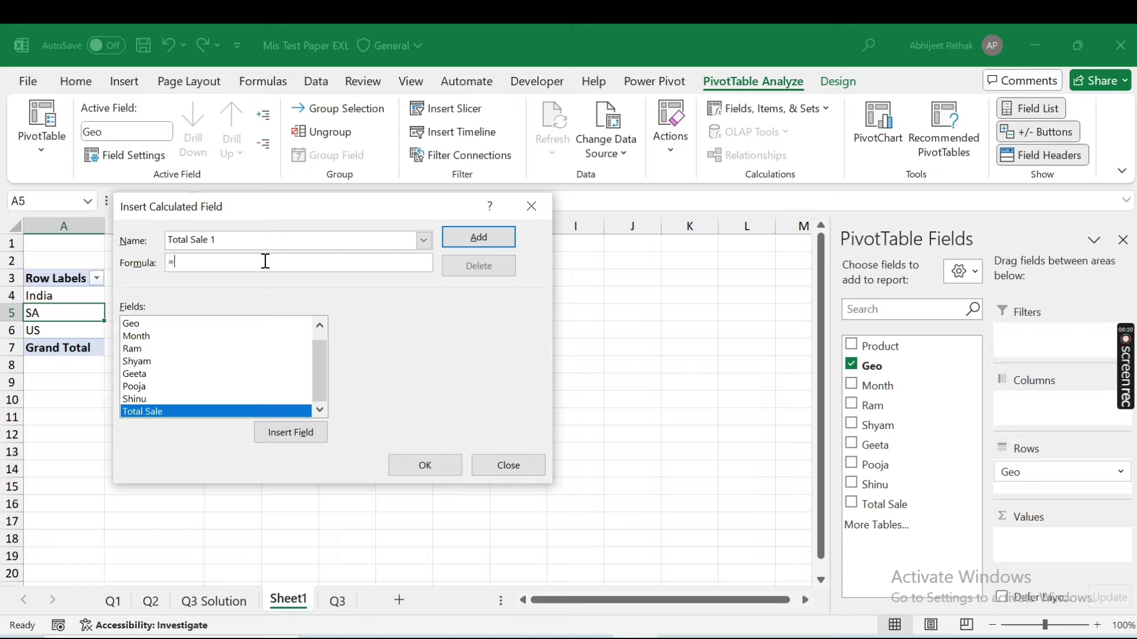
# - Set its formula to Ram+Shyam+Geeta+Pooja+Shinu and confirm the field
pyautogui.scroll(1, 176, 361)
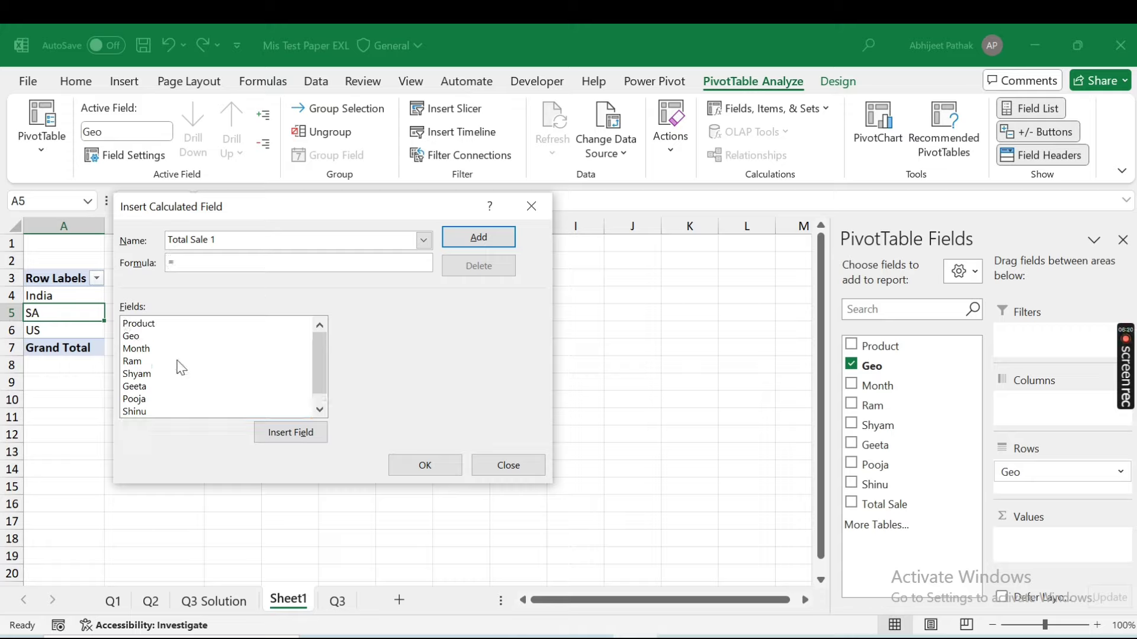
pyautogui.click(146, 362)
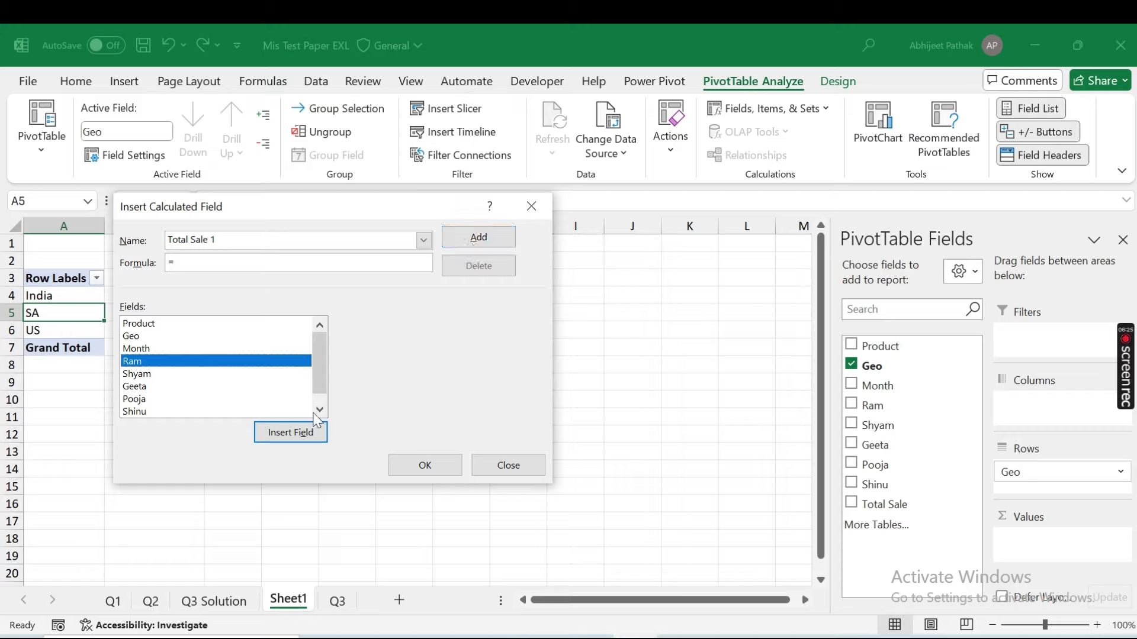
pyautogui.click(296, 434)
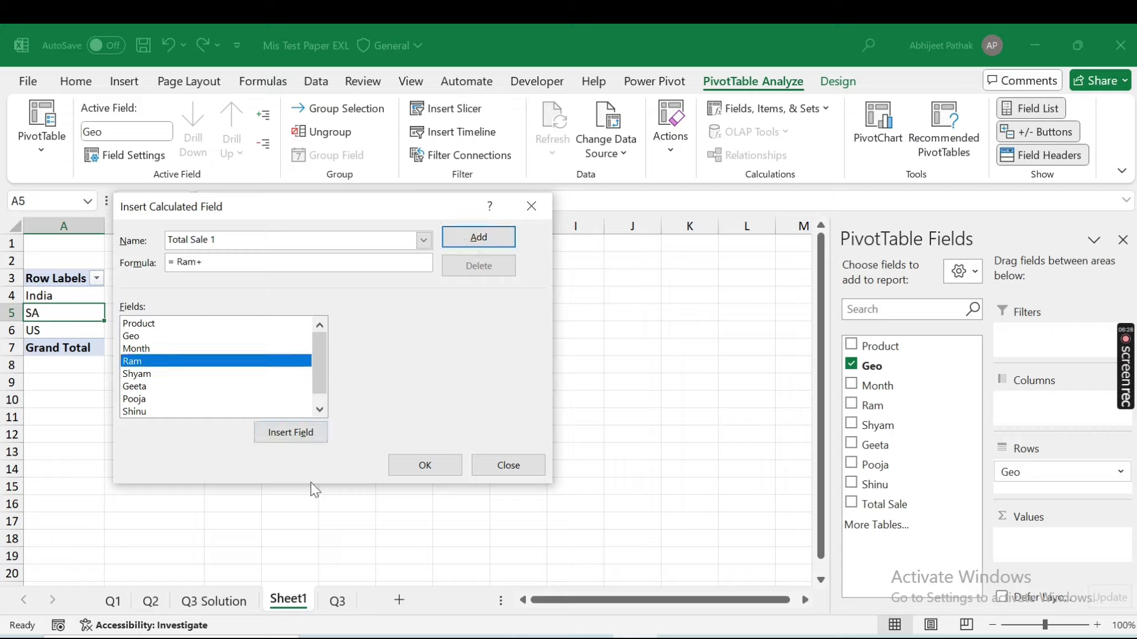
pyautogui.click(177, 374)
pyautogui.click(294, 434)
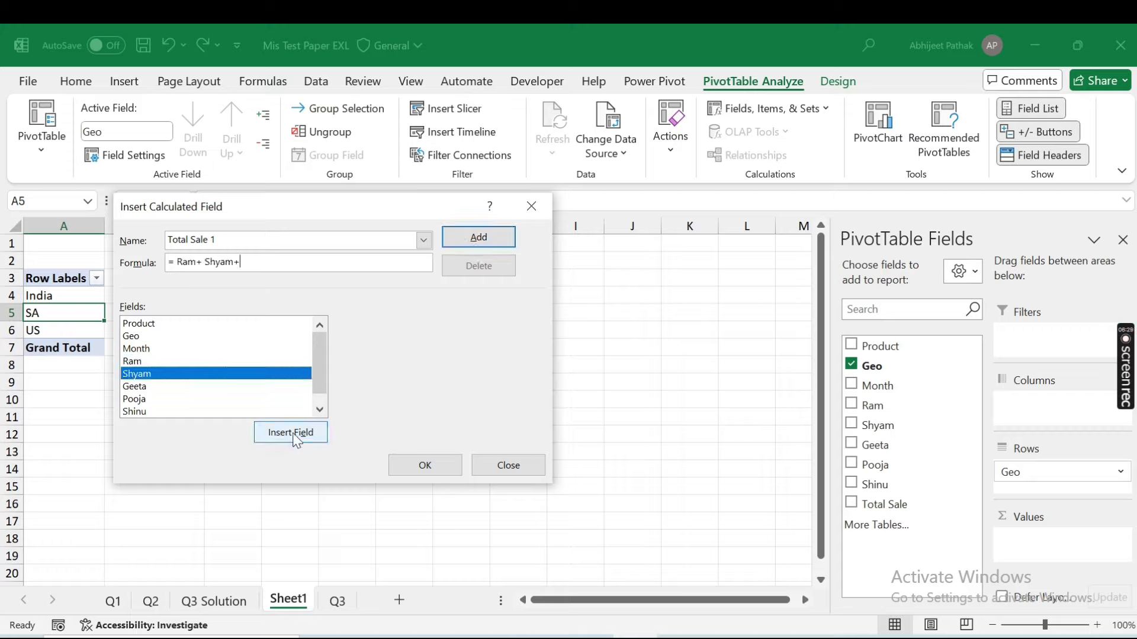
pyautogui.click(170, 386)
pyautogui.click(282, 431)
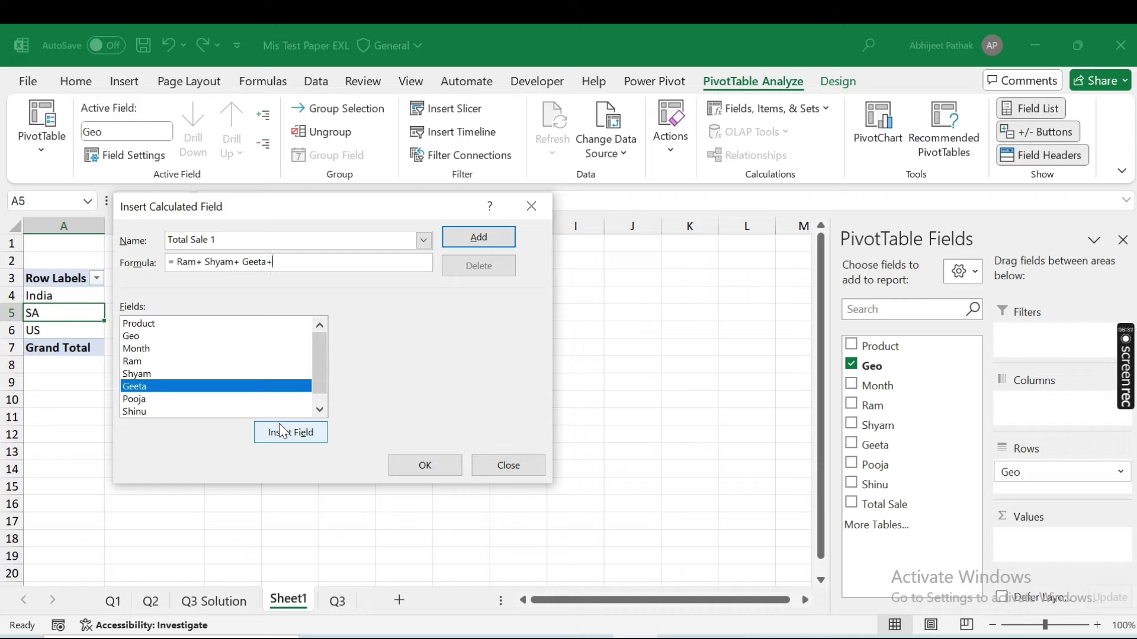
pyautogui.click(180, 399)
pyautogui.click(308, 435)
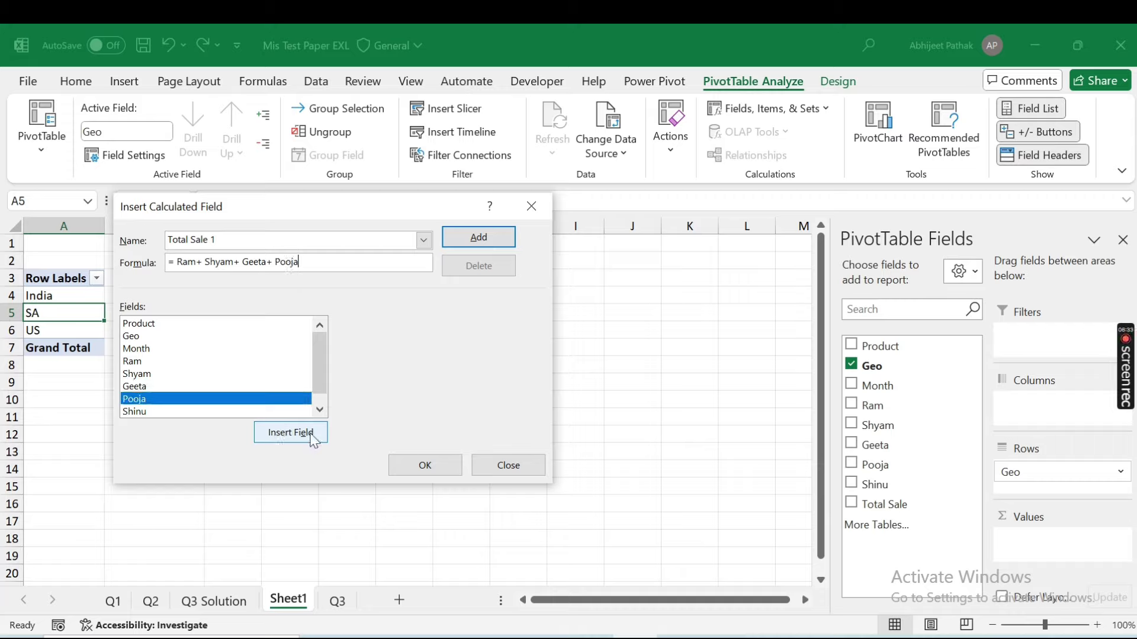
pyautogui.click(142, 412)
pyautogui.click(290, 433)
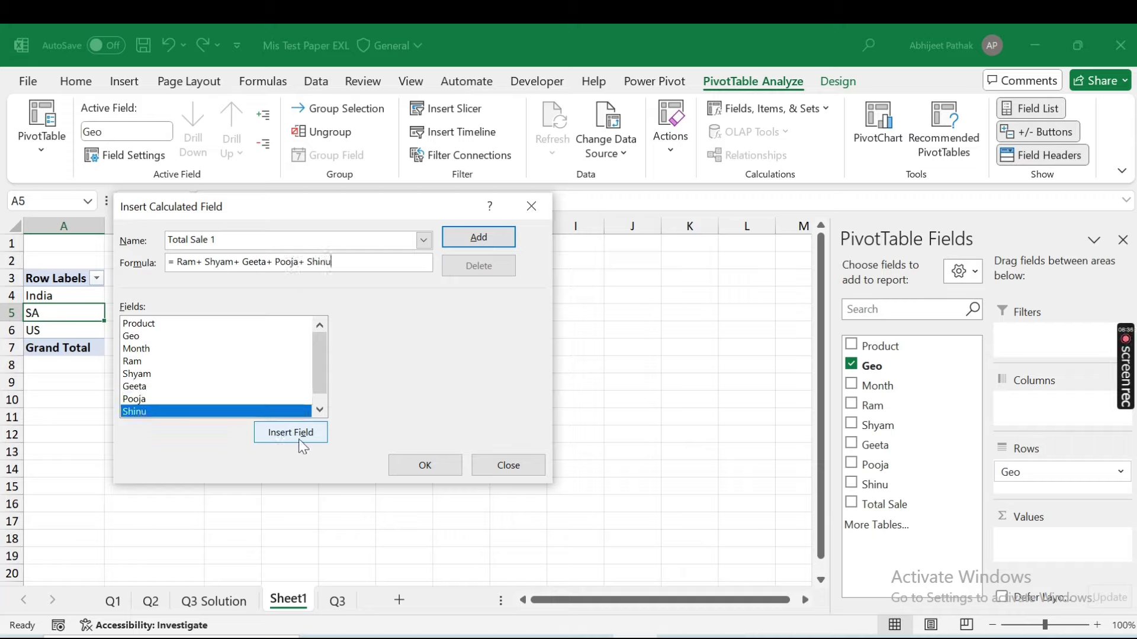
pyautogui.click(444, 465)
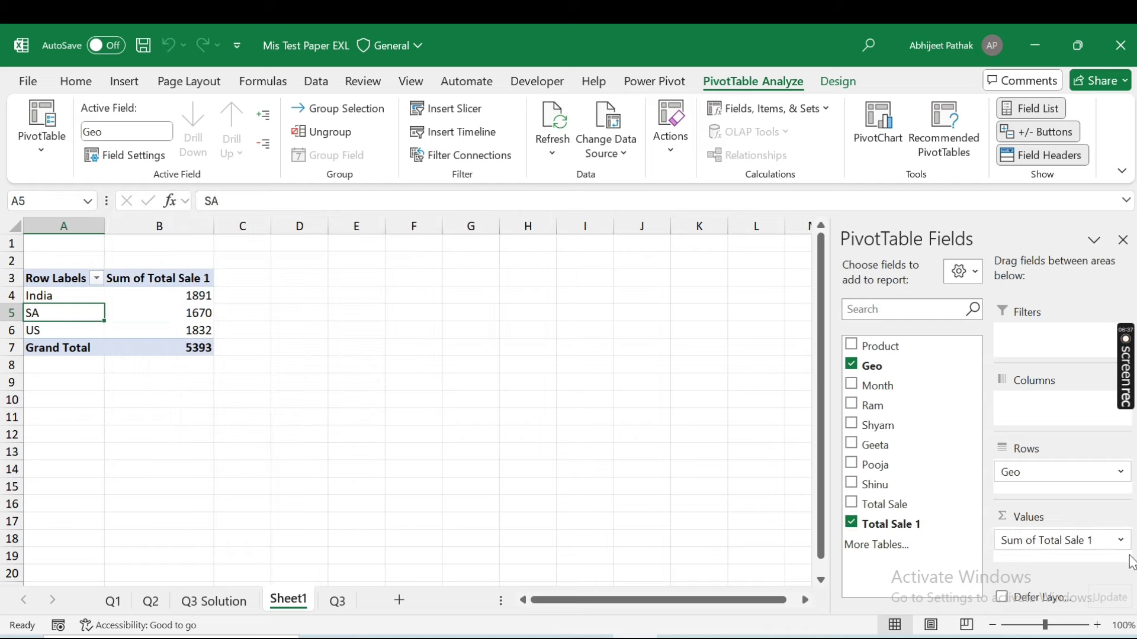
# - Toggle Total Sale 1 in the pivot, check the Q3 total over E5:I19, and return to Sheet1
pyautogui.click(851, 523)
pyautogui.click(851, 523)
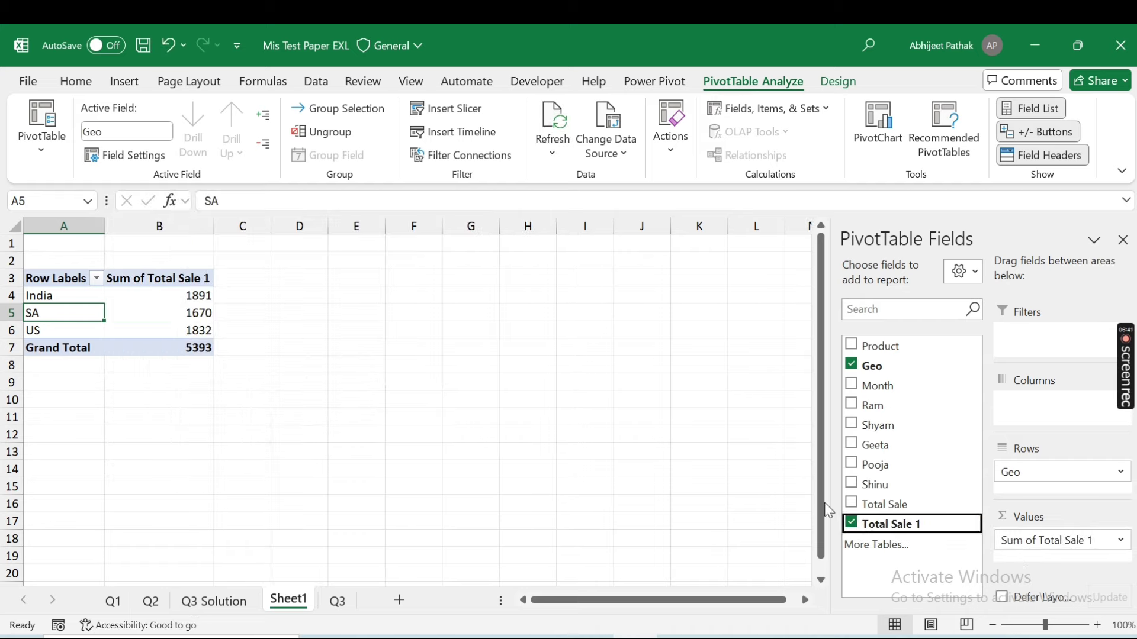
pyautogui.click(231, 602)
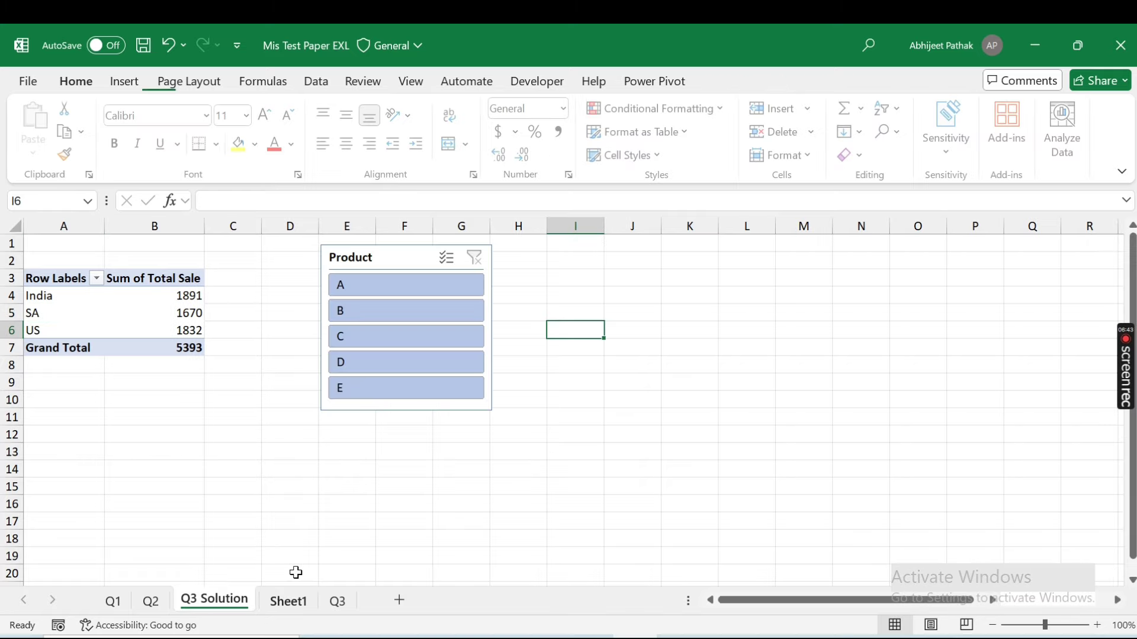
pyautogui.click(274, 602)
pyautogui.click(349, 600)
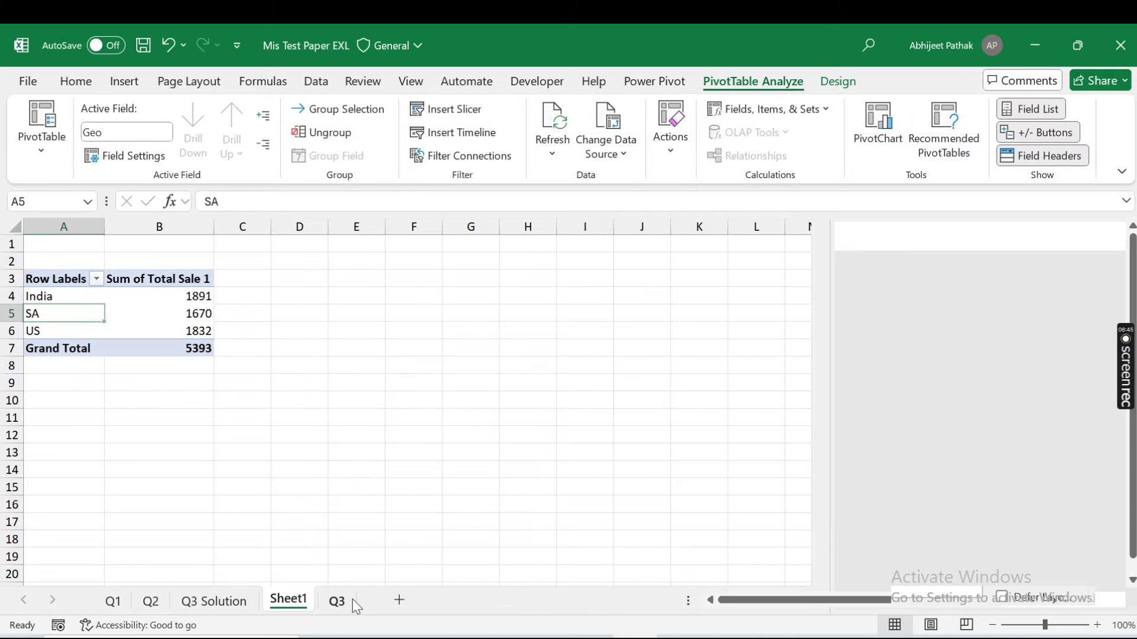
pyautogui.moveTo(379, 277); pyautogui.dragTo(745, 550)
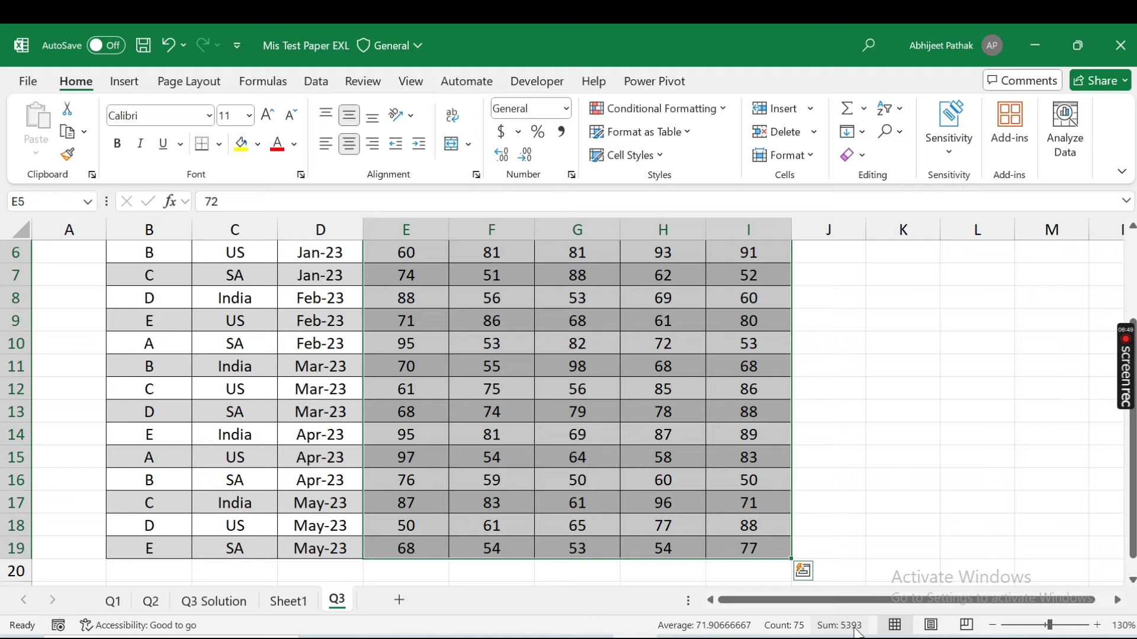
pyautogui.click(288, 601)
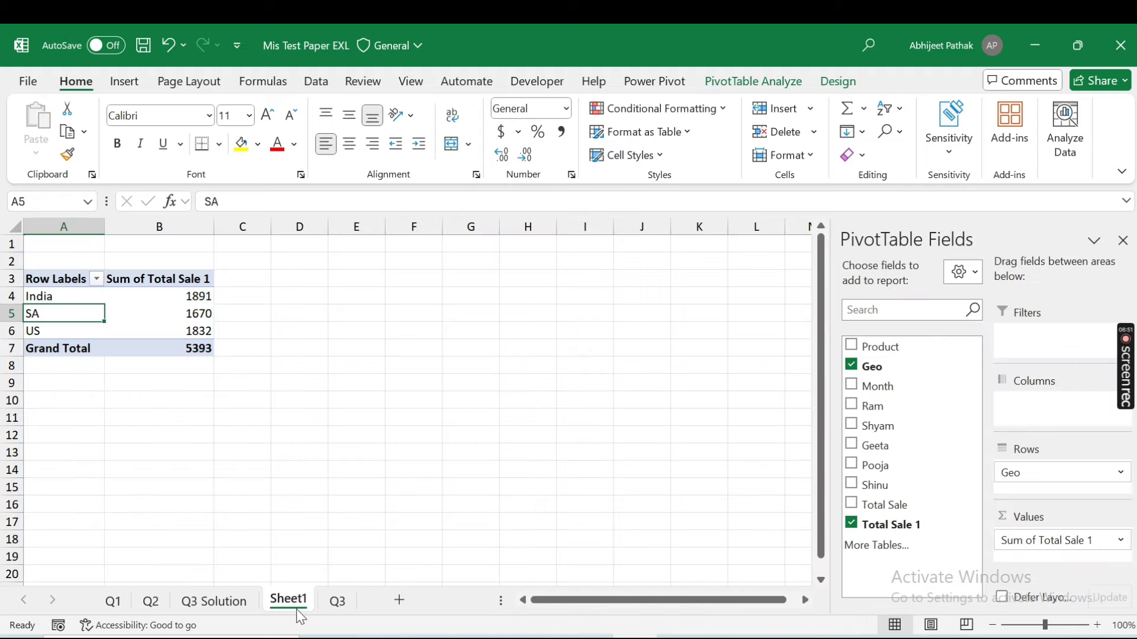
pyautogui.click(740, 83)
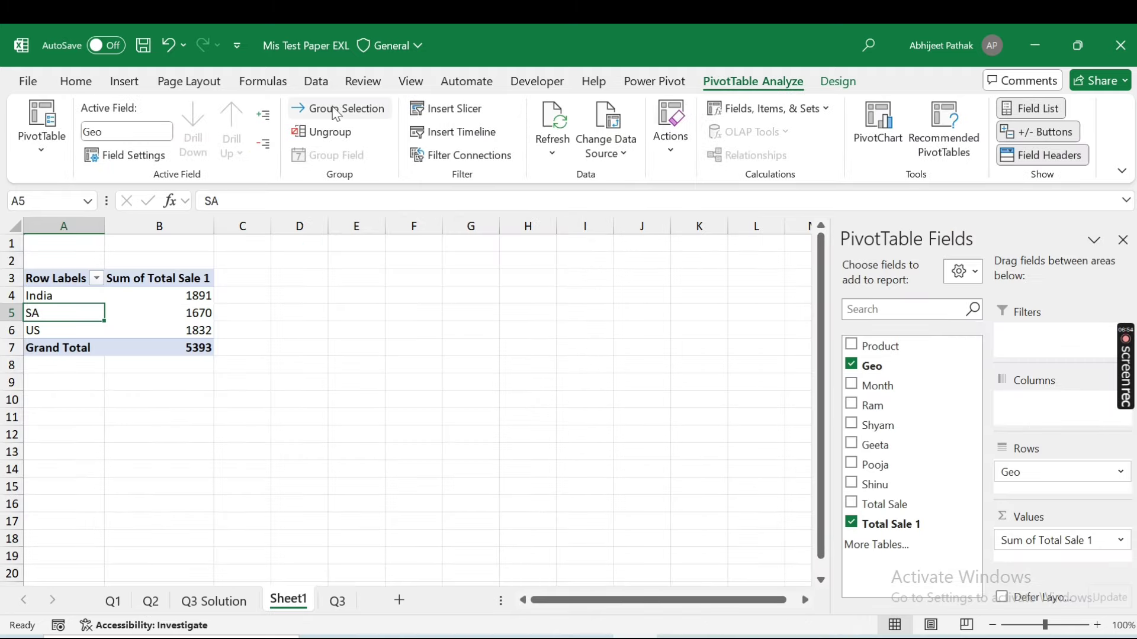
# - Add a Product slicer to the Sheet1 pivot table
pyautogui.click(473, 112)
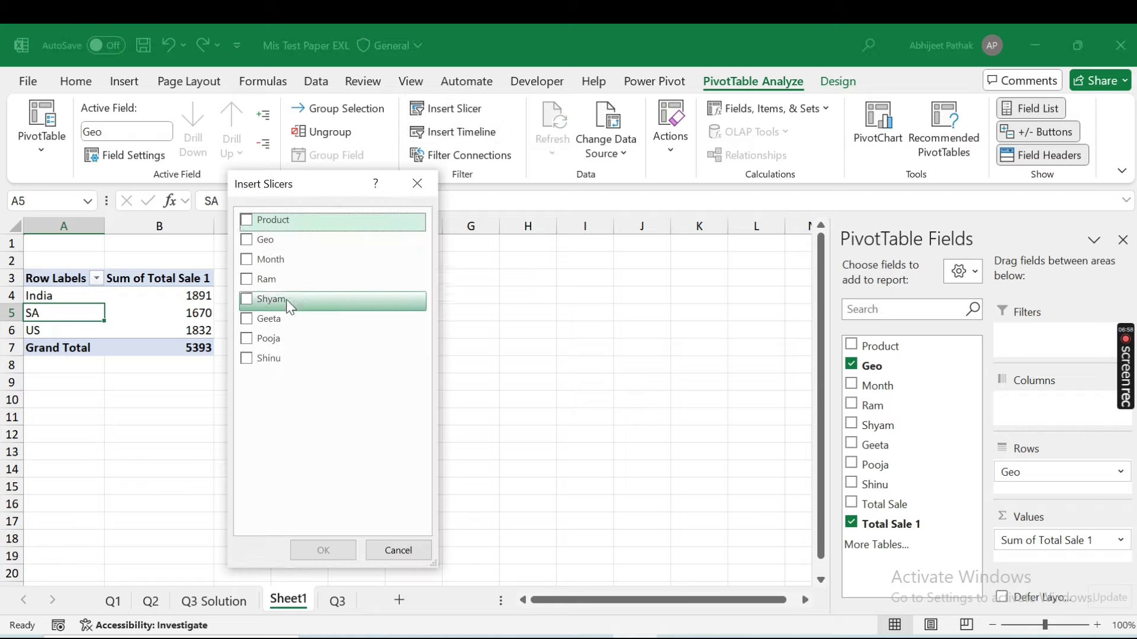
pyautogui.moveTo(308, 204); pyautogui.dragTo(562, 239)
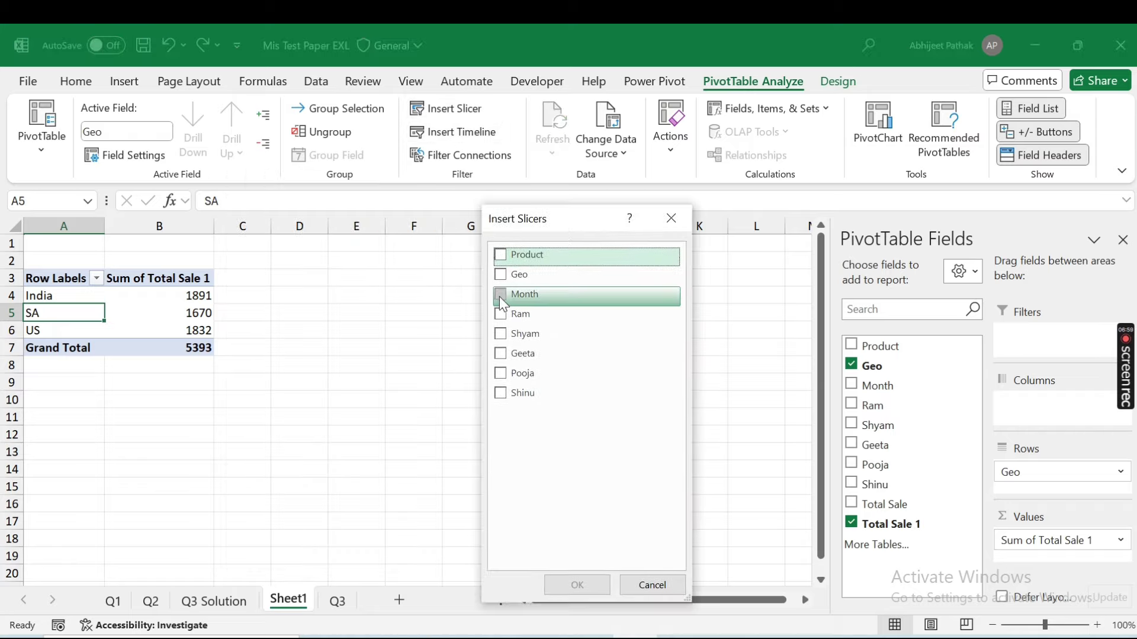
pyautogui.click(500, 255)
pyautogui.click(577, 585)
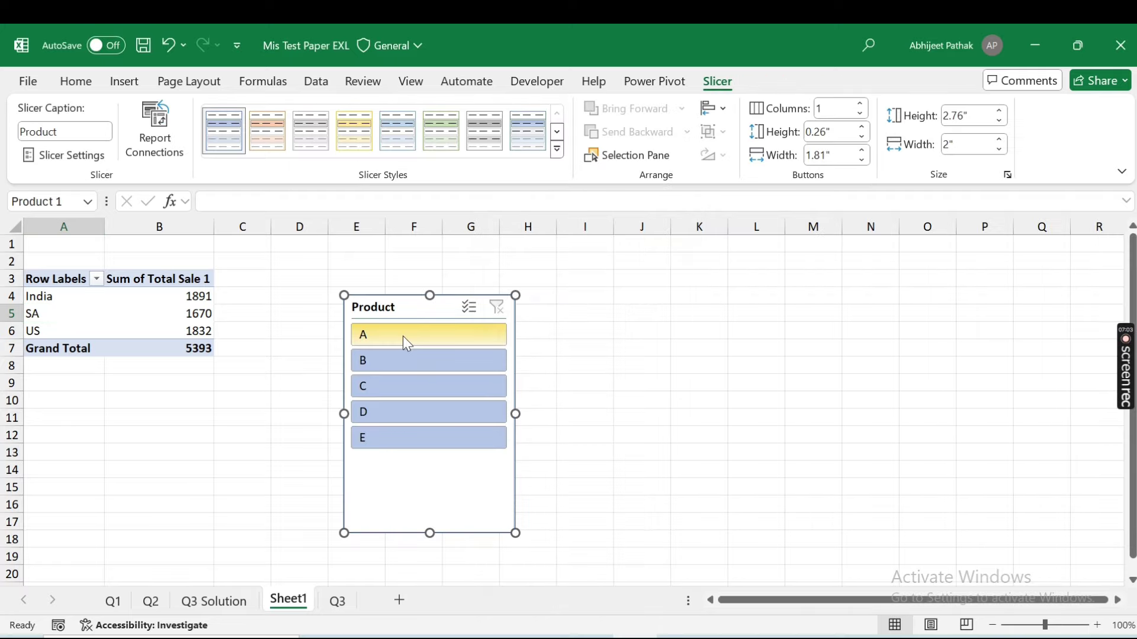
# - Filter the pivot to products A, C and D with the slicer, then go to Q1
pyautogui.click(402, 336)
pyautogui.click(385, 386)
pyautogui.click(386, 410)
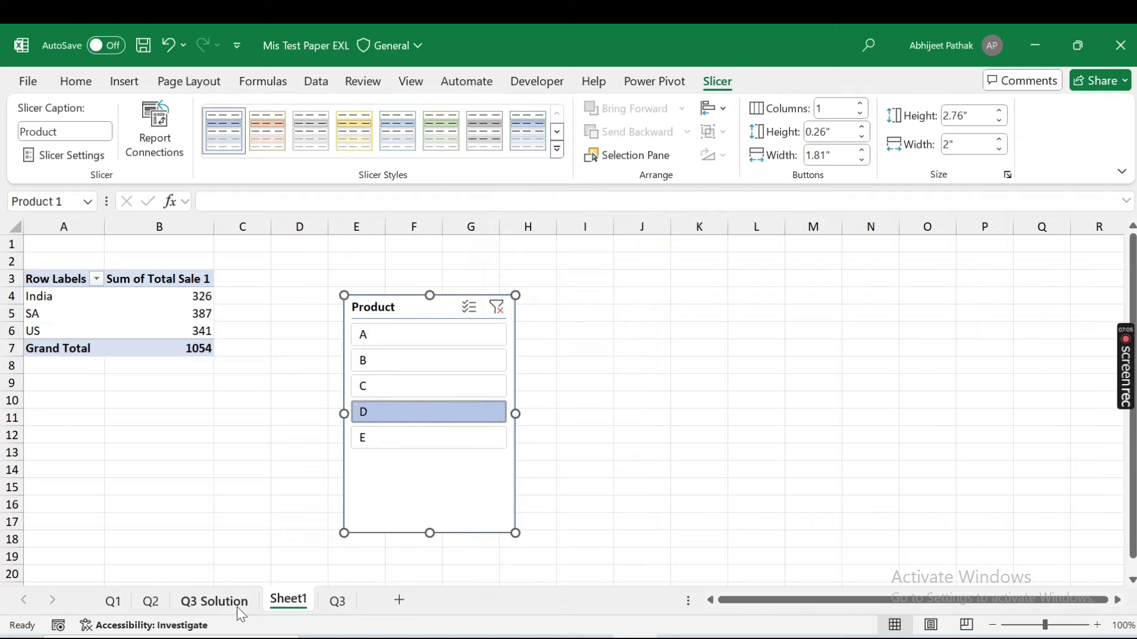
pyautogui.click(112, 601)
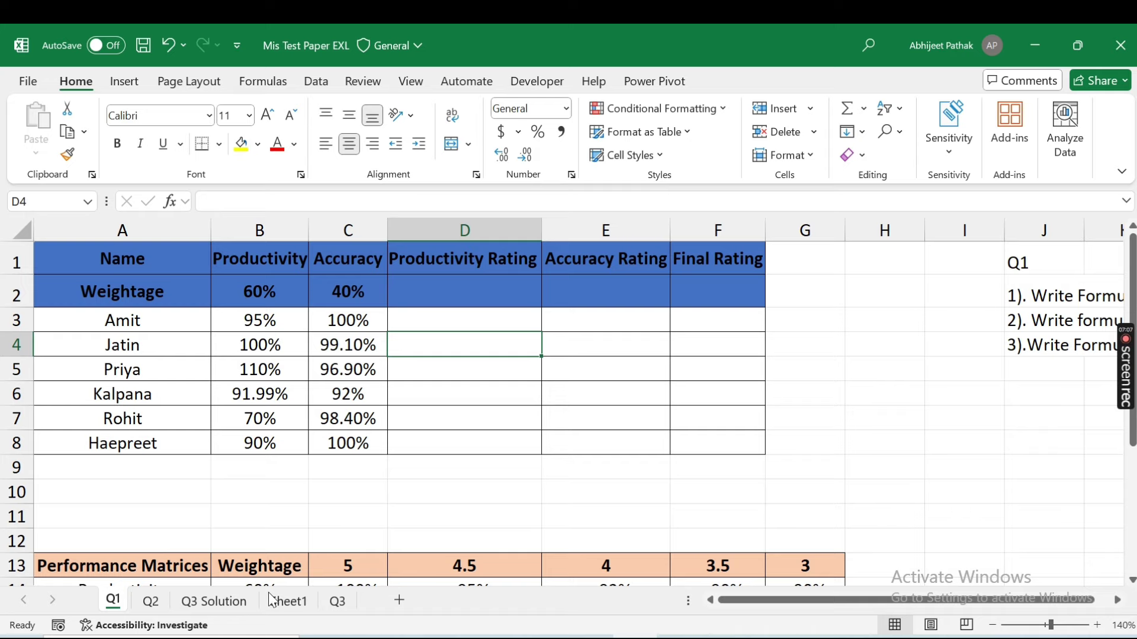
# - Return to the Q3 sheet, select J5 and scroll through the Sale Data table
pyautogui.click(286, 601)
pyautogui.click(335, 600)
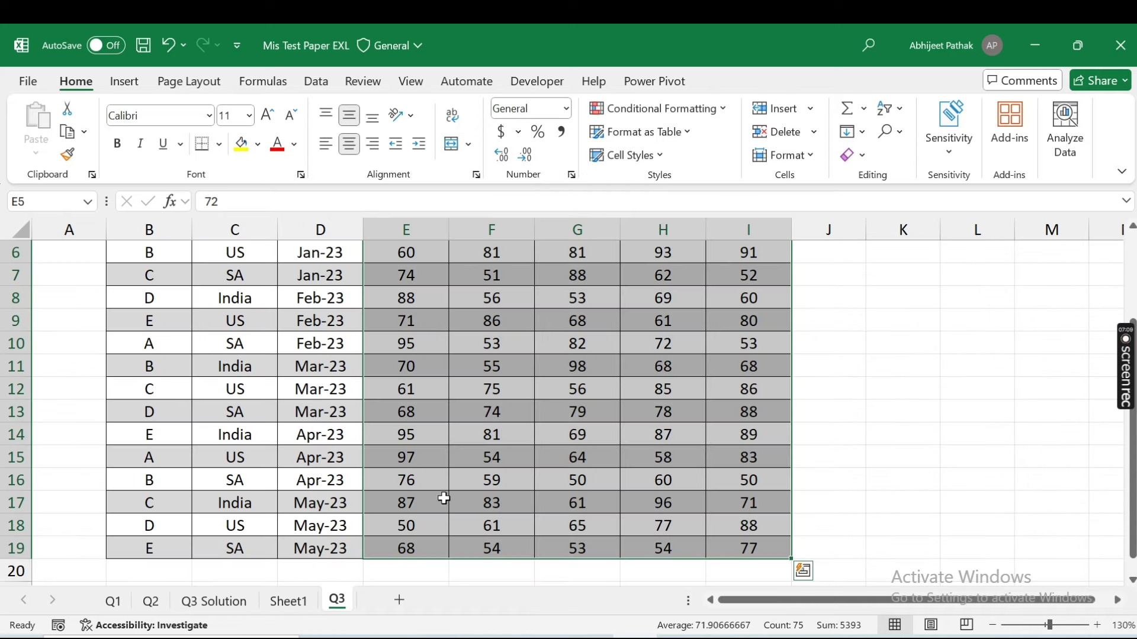
pyautogui.scroll(2, 444, 499)
pyautogui.click(818, 342)
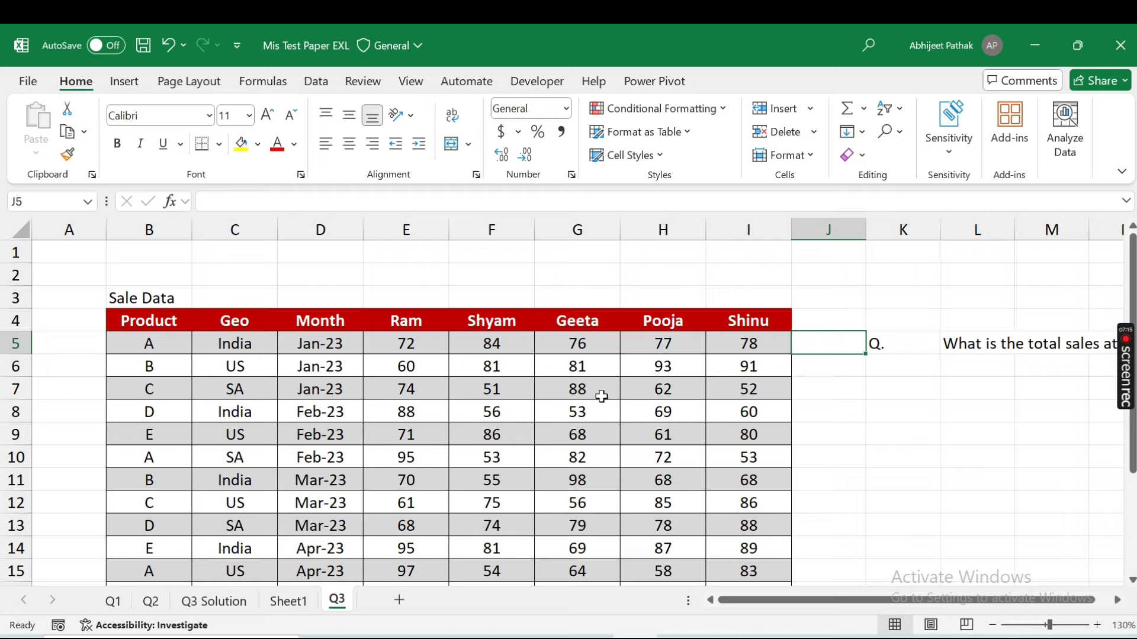
pyautogui.scroll(-2, 296, 522)
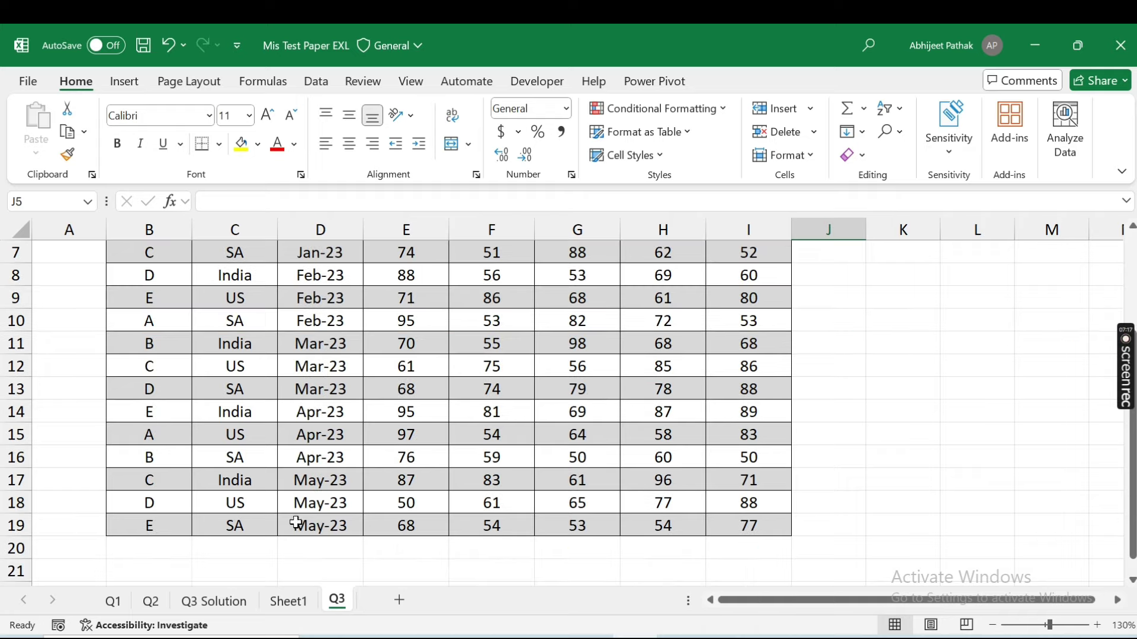
# - On the Q1 sheet, review the 60%/40% weightage cells and select D3
pyautogui.click(116, 599)
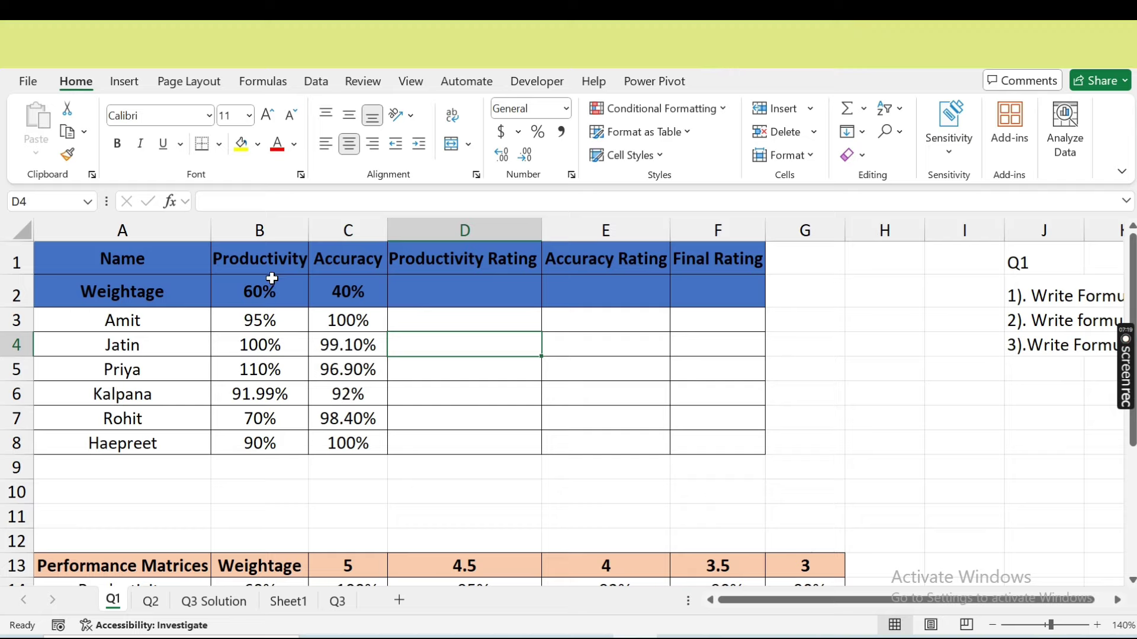
pyautogui.click(141, 292)
pyautogui.click(269, 295)
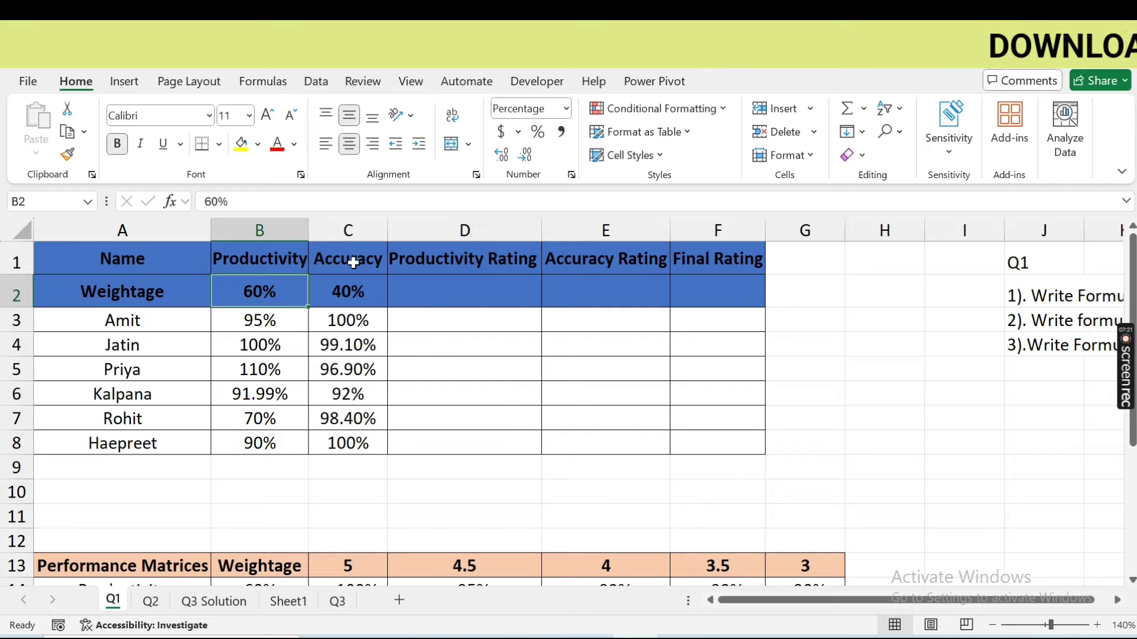
pyautogui.click(351, 294)
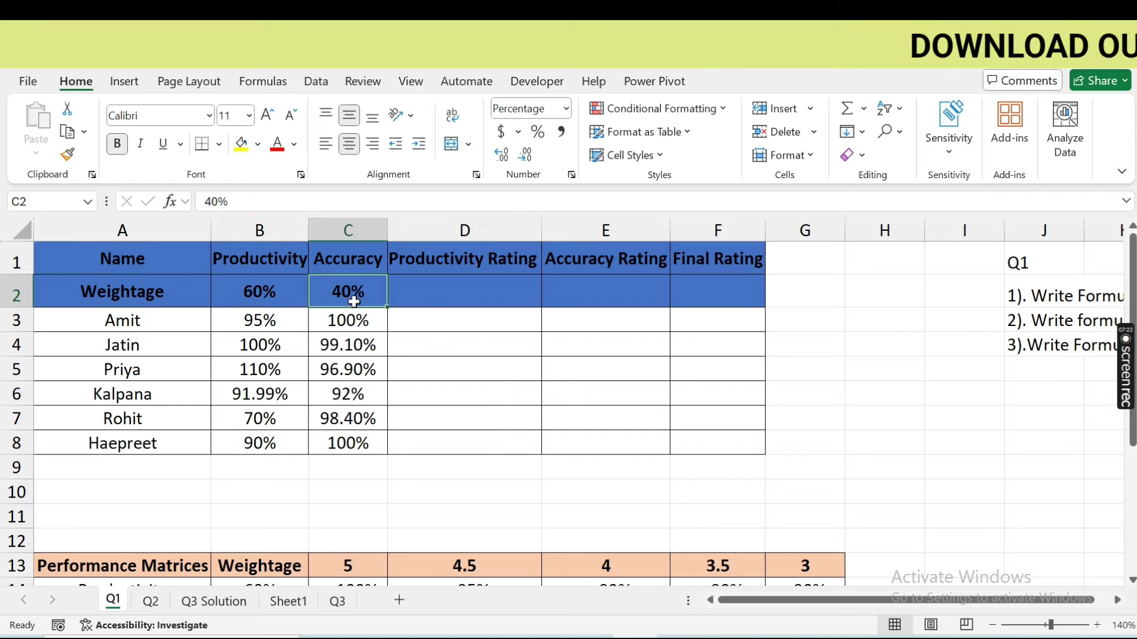
pyautogui.click(474, 285)
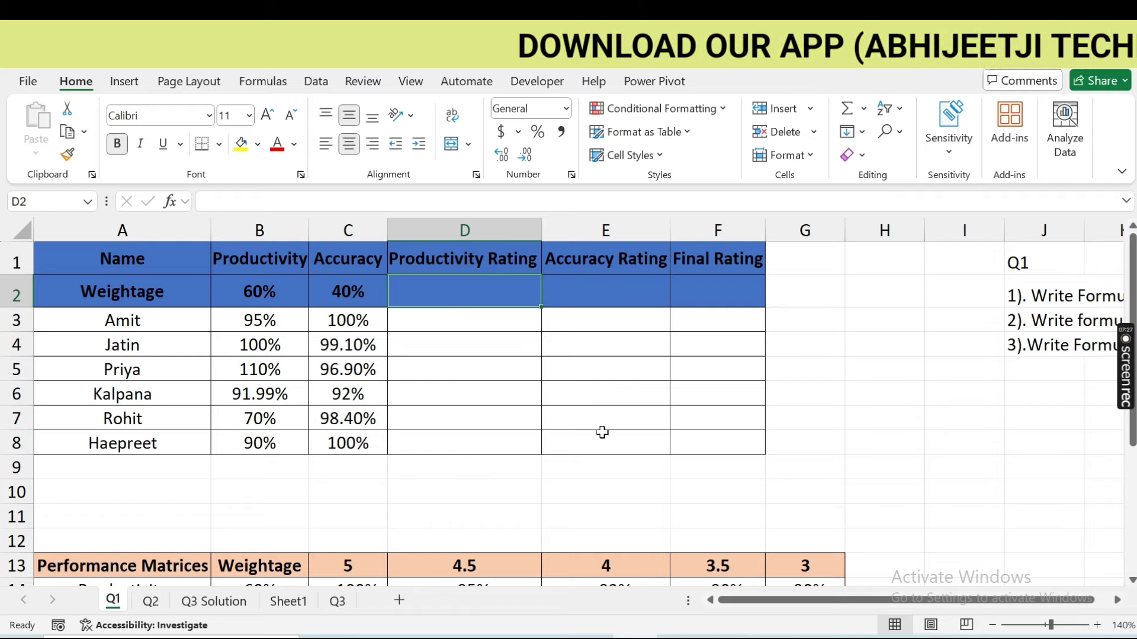
pyautogui.click(456, 320)
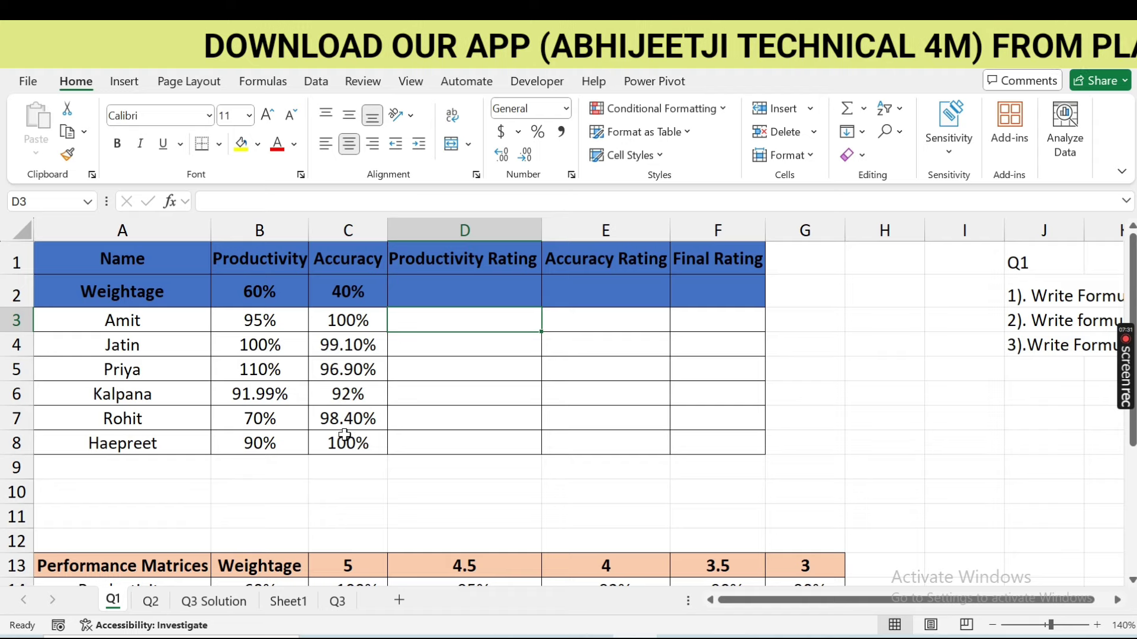
# - Scroll down and back to review the Performance Matrices thresholds
pyautogui.scroll(-2, 345, 436)
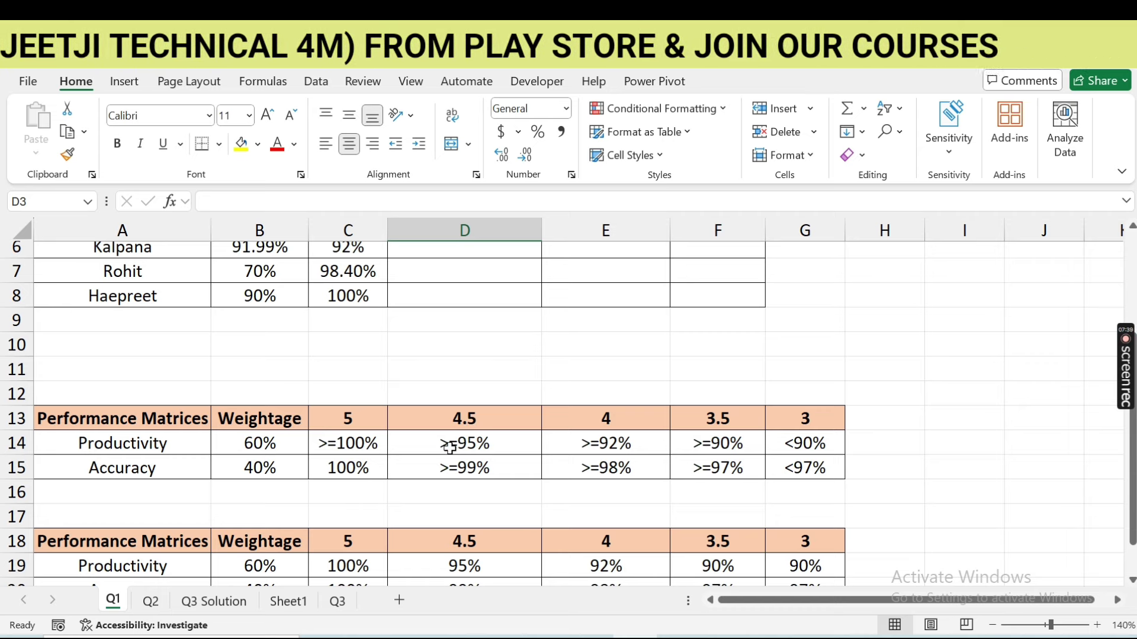
pyautogui.scroll(2, 456, 447)
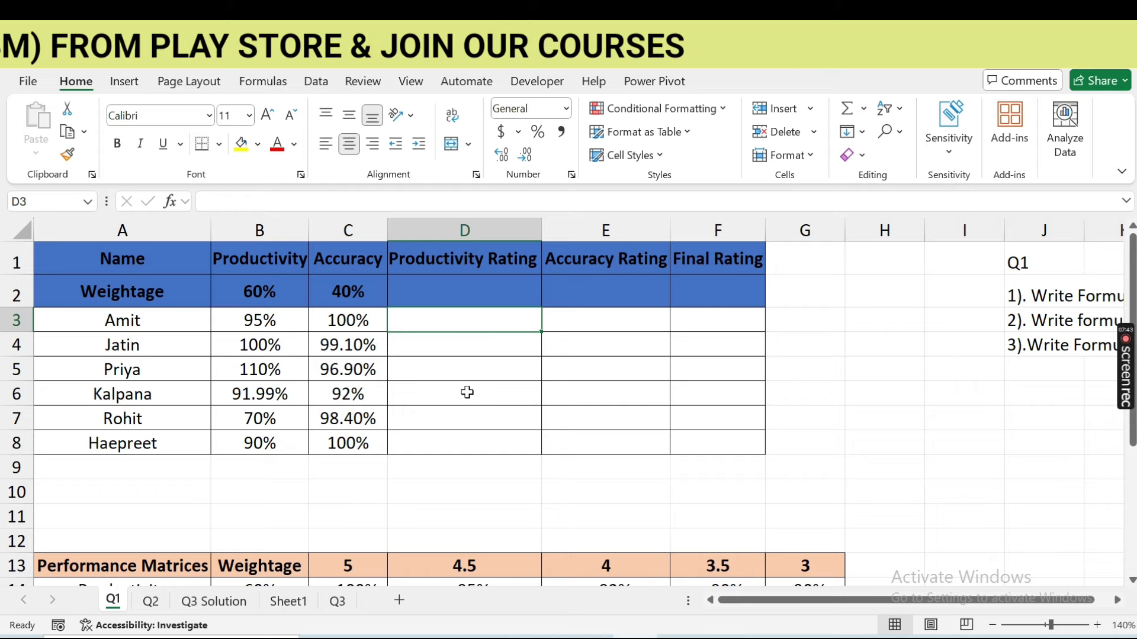
pyautogui.scroll(-1, 466, 391)
pyautogui.scroll(1, 450, 337)
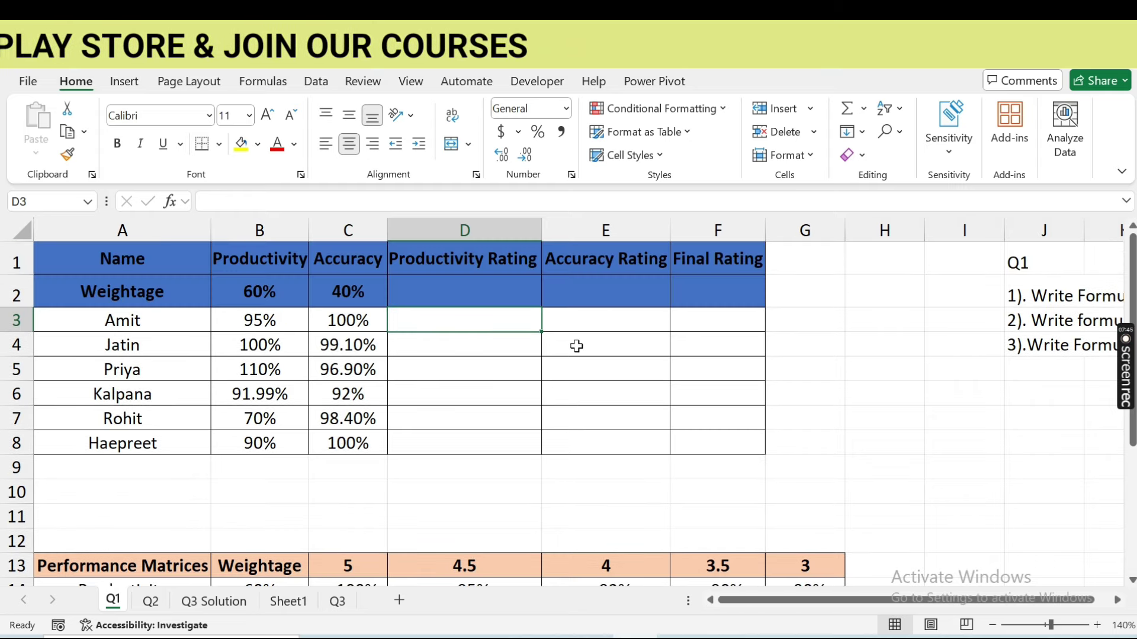
pyautogui.scroll(-2, 610, 356)
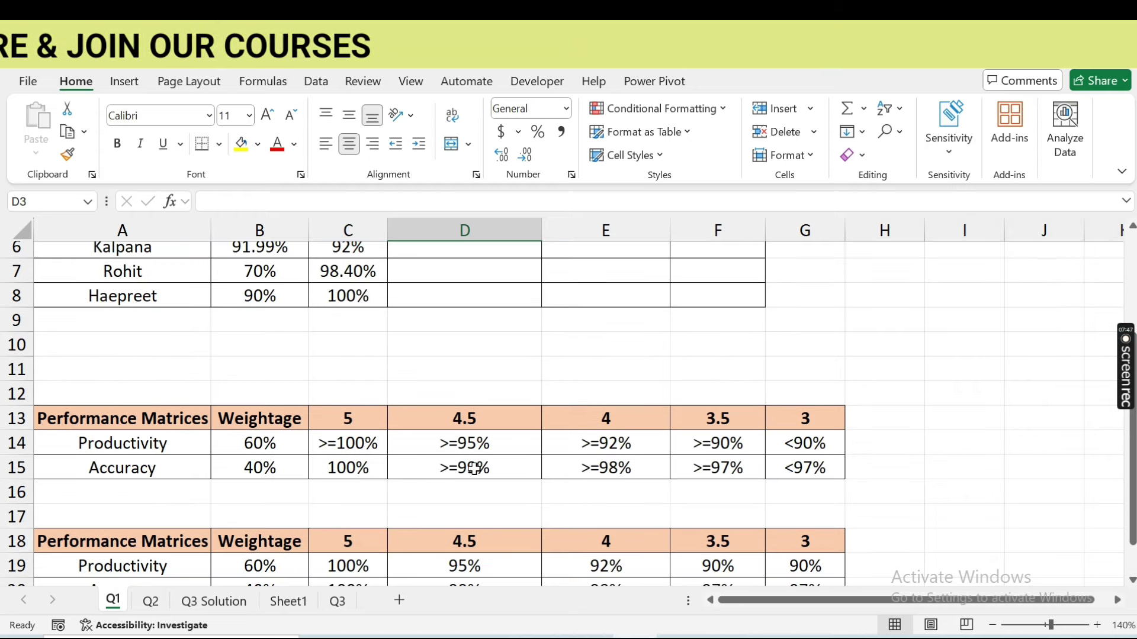
pyautogui.scroll(2, 410, 321)
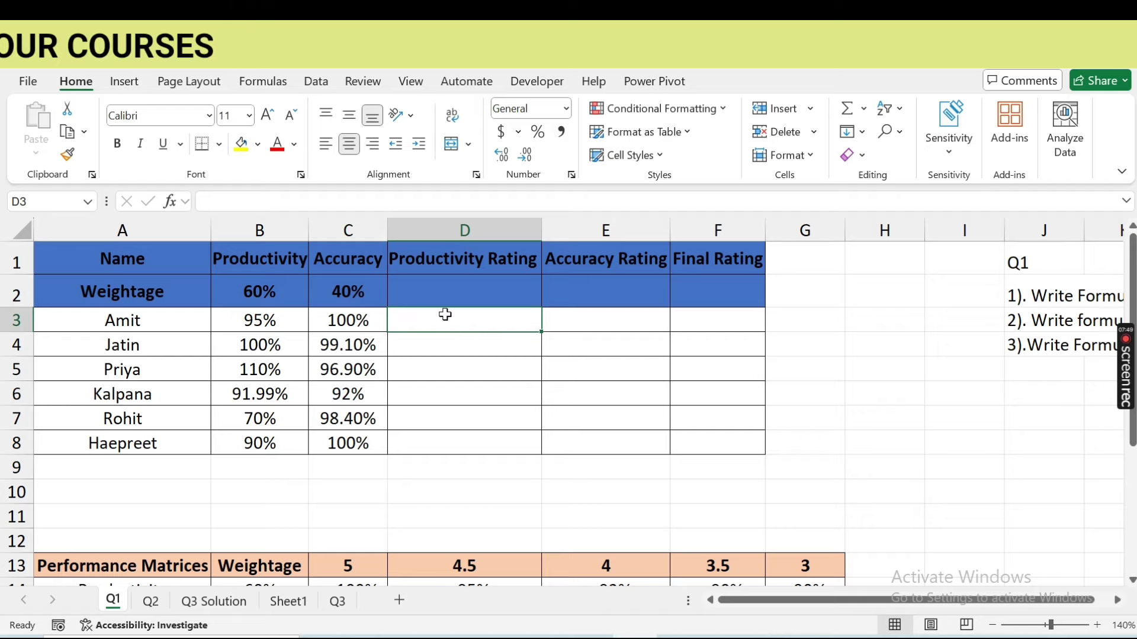
# - Begin D3's nested IF: rating 5 when B3 is at least 100%
pyautogui.write('=if')
pyautogui.press('Tab')
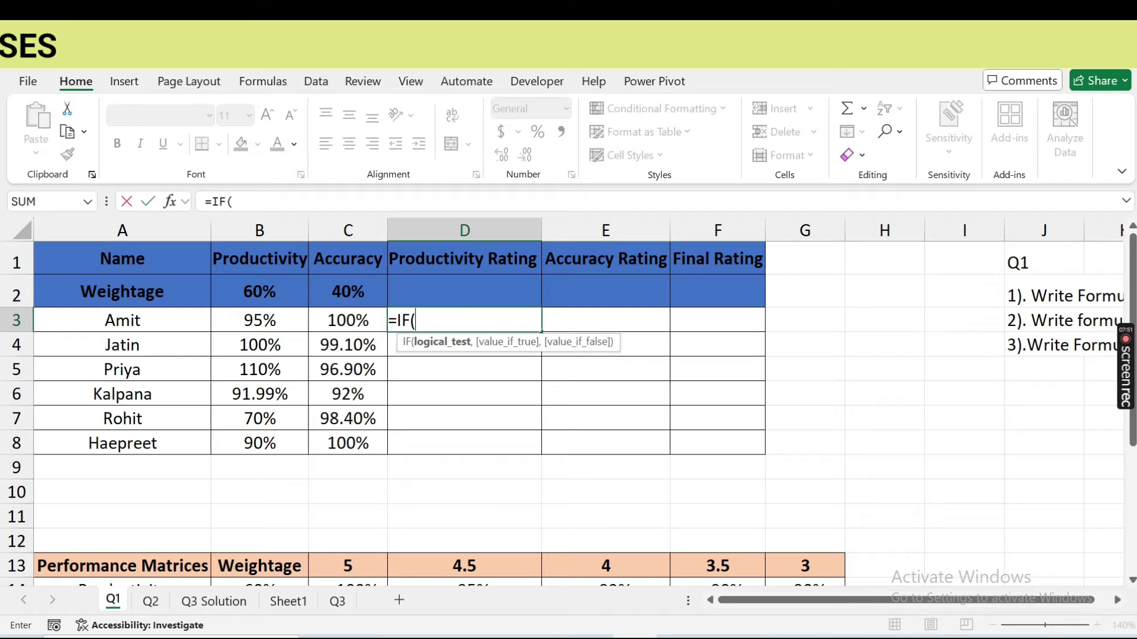
pyautogui.click(259, 320)
pyautogui.write('>')
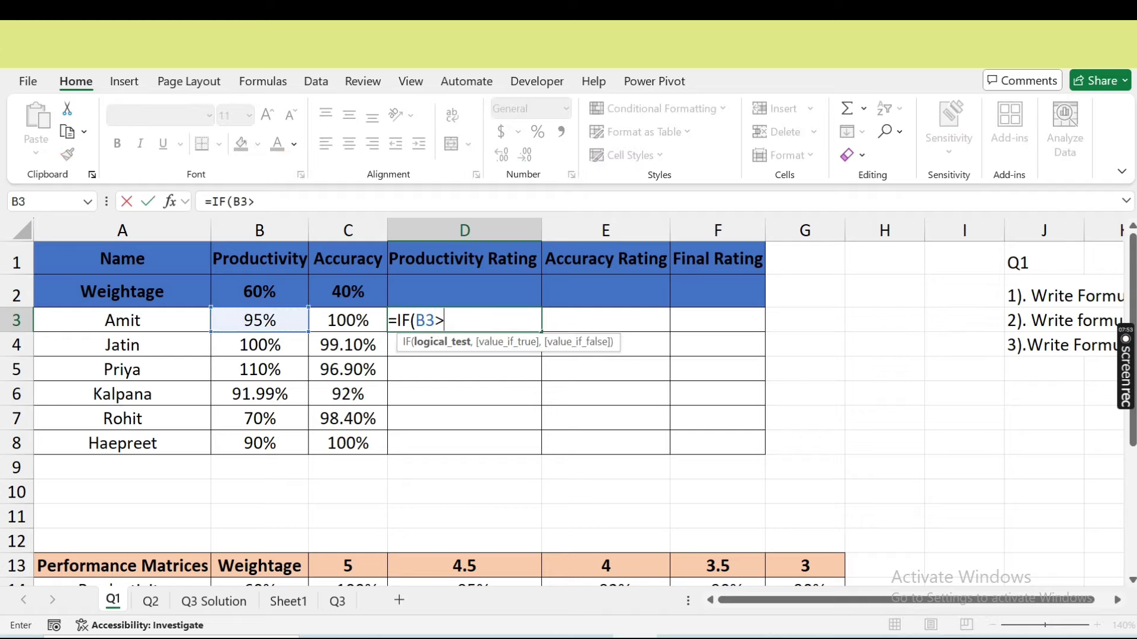
pyautogui.write('=')
pyautogui.scroll(-1, 982, 400)
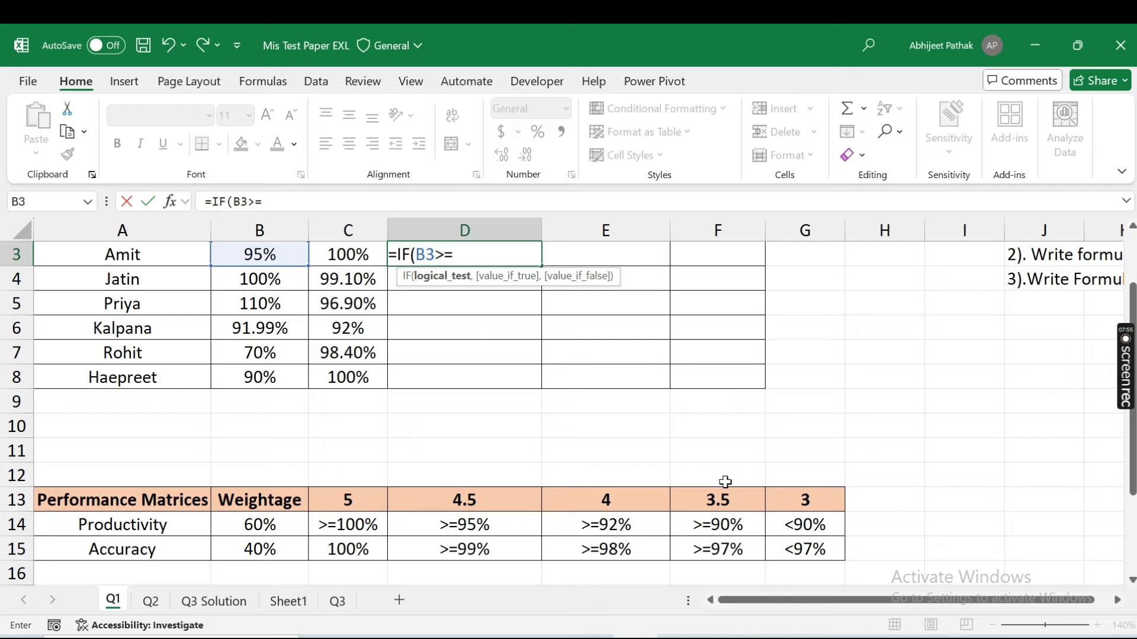
pyautogui.scroll(1, 726, 482)
pyautogui.write('100%')
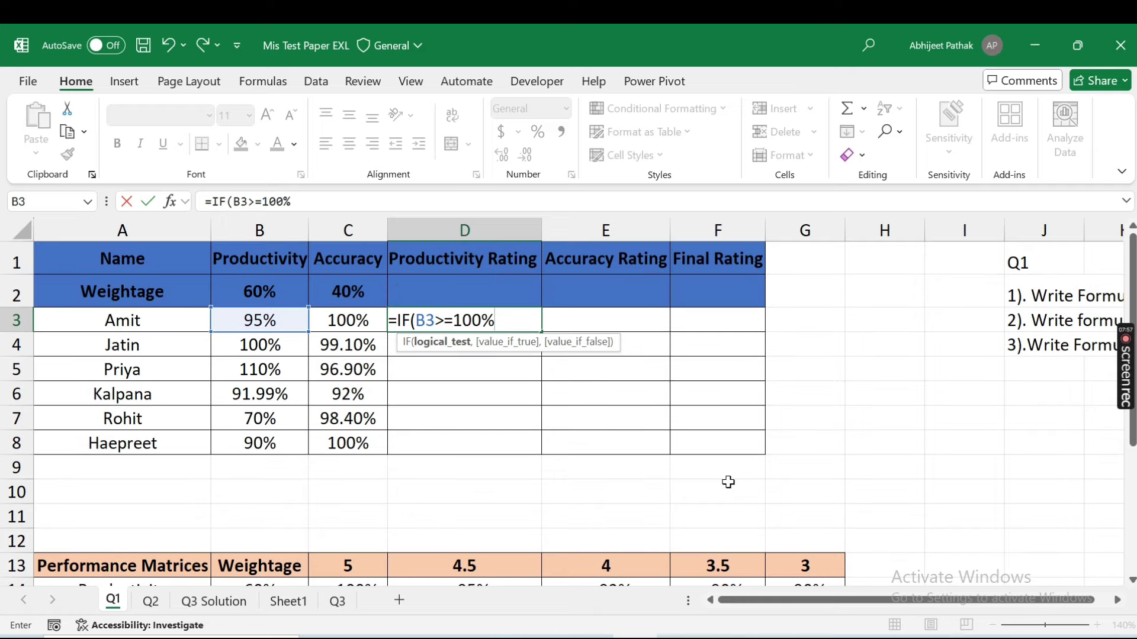
pyautogui.write(',')
pyautogui.scroll(-1, 725, 474)
pyautogui.write('5,')
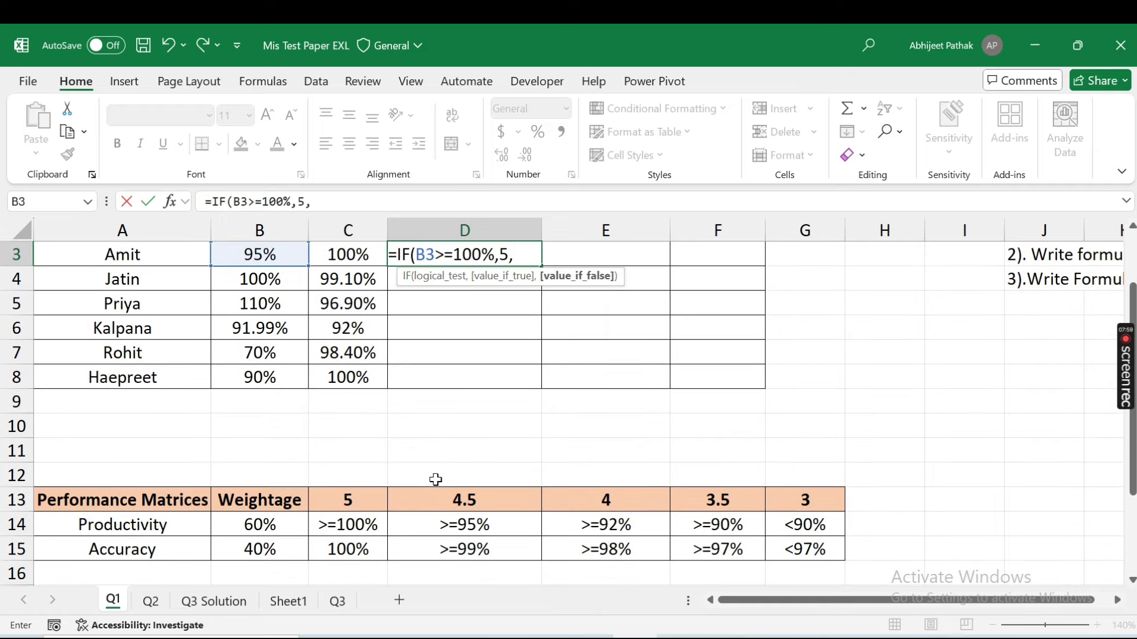
pyautogui.write('IF(')
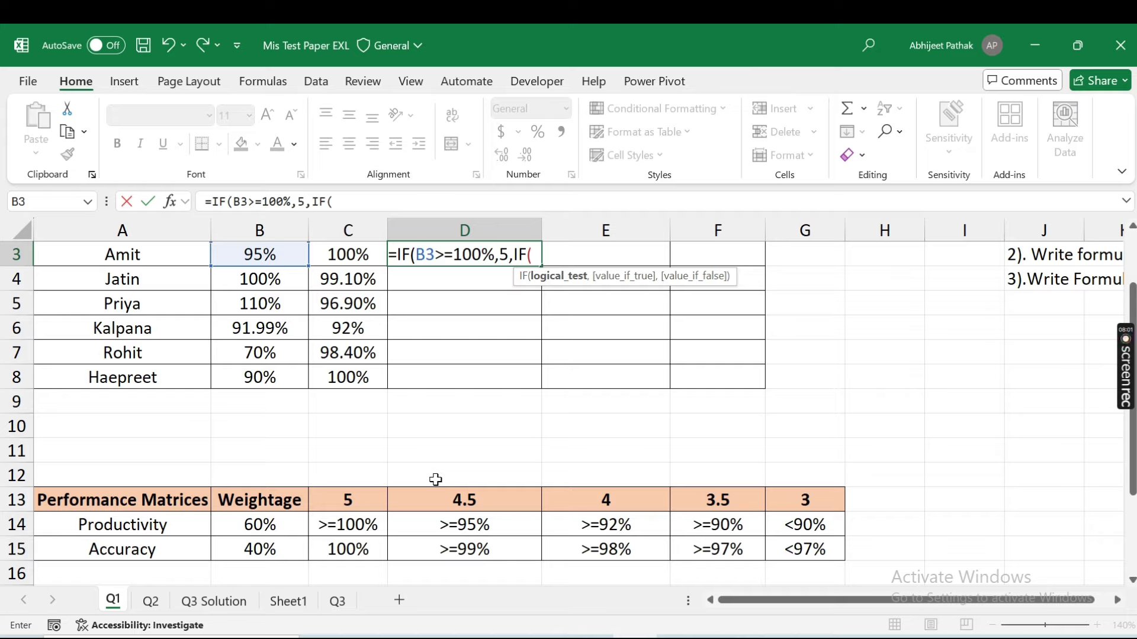
# - Add tiers 95%→4.5, 92%→4, 90%→3.5, else 3, and enter the formula
pyautogui.click(286, 255)
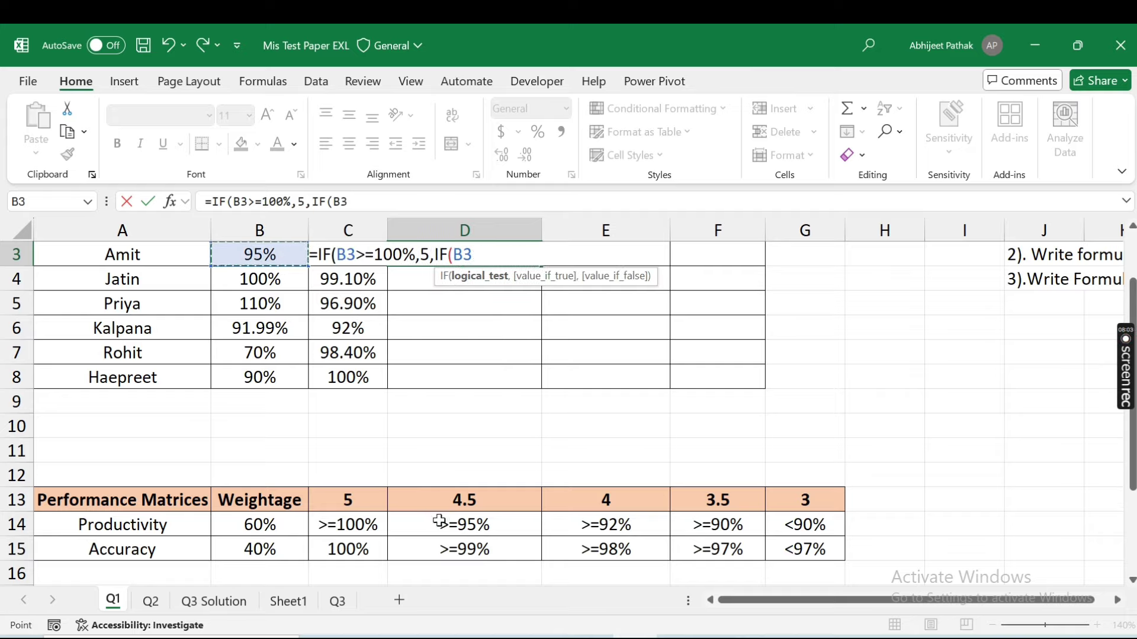
pyautogui.write('>=95')
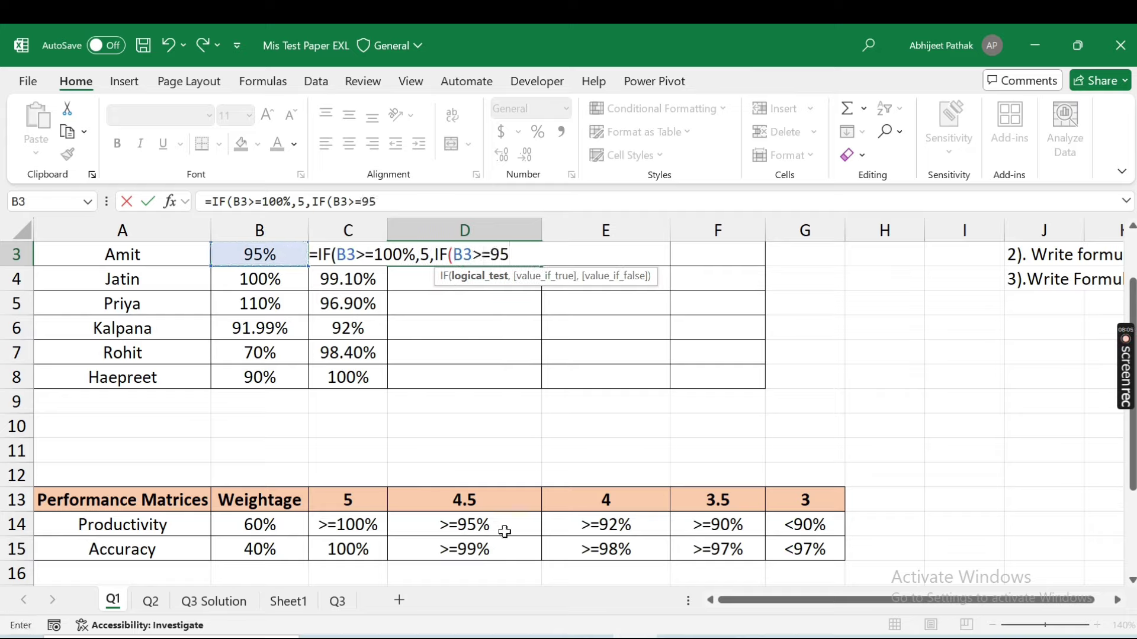
pyautogui.write('%,')
pyautogui.write('4')
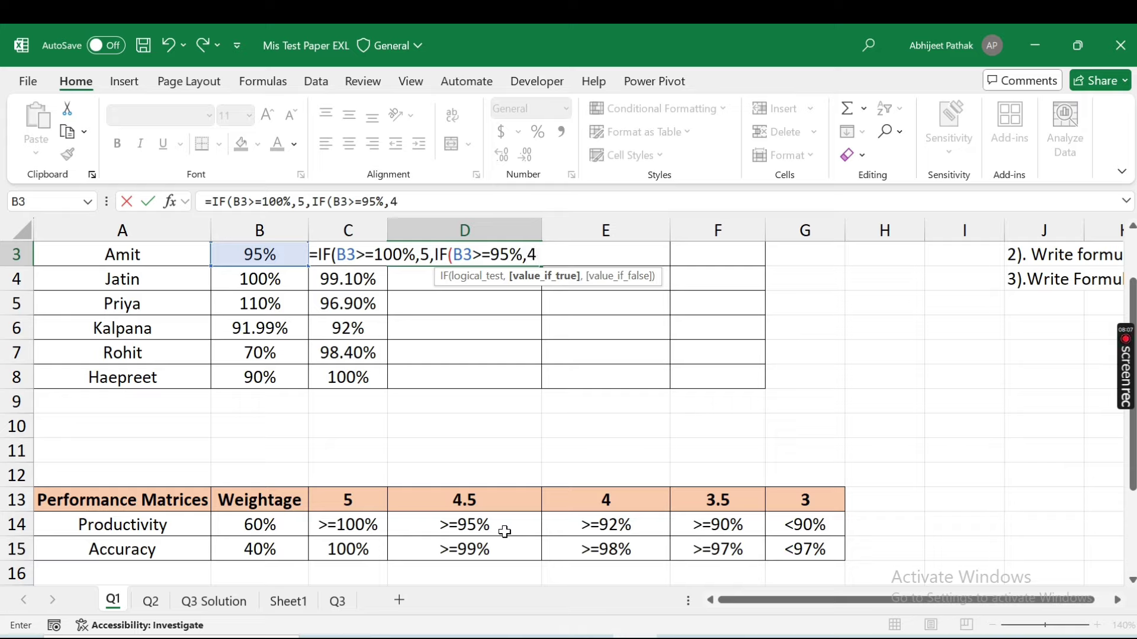
pyautogui.write('.5,IF(')
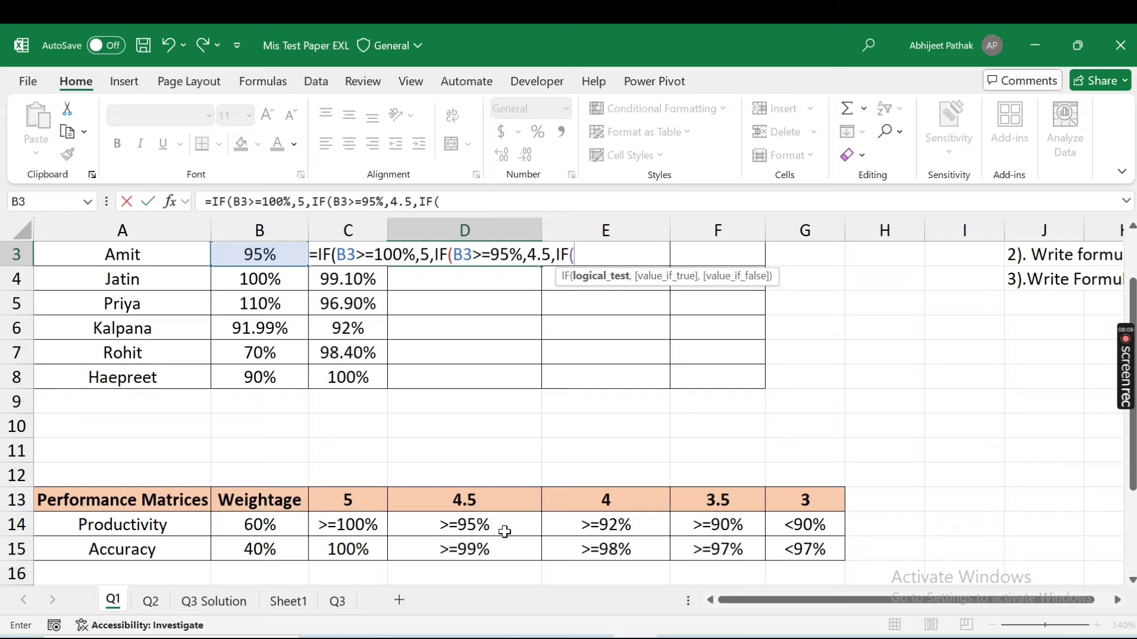
pyautogui.click(249, 256)
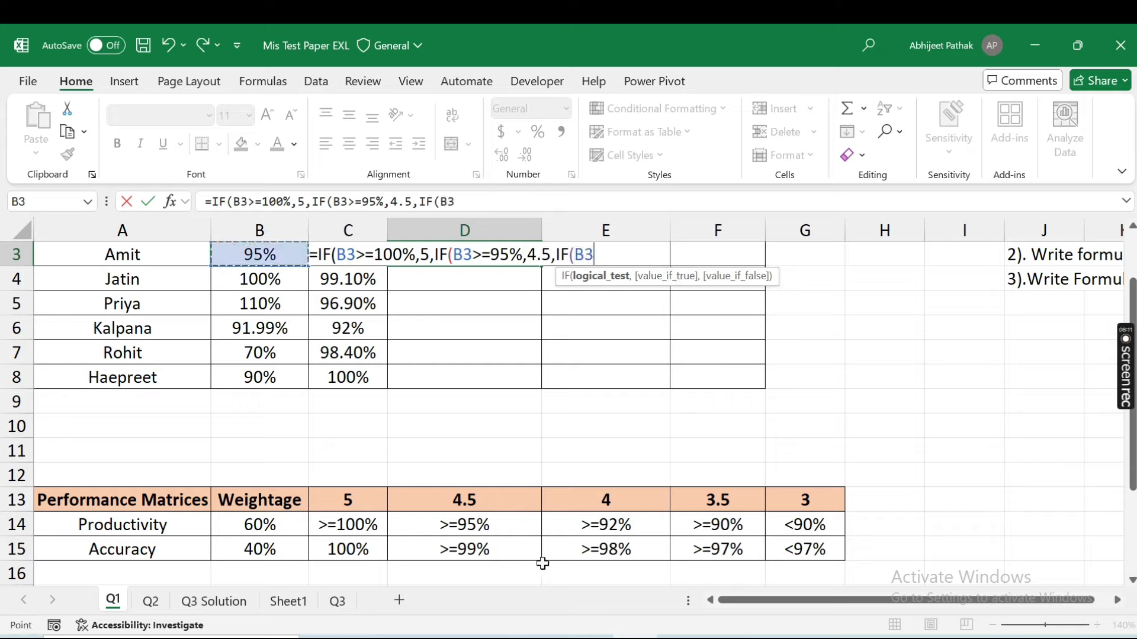
pyautogui.write('>=')
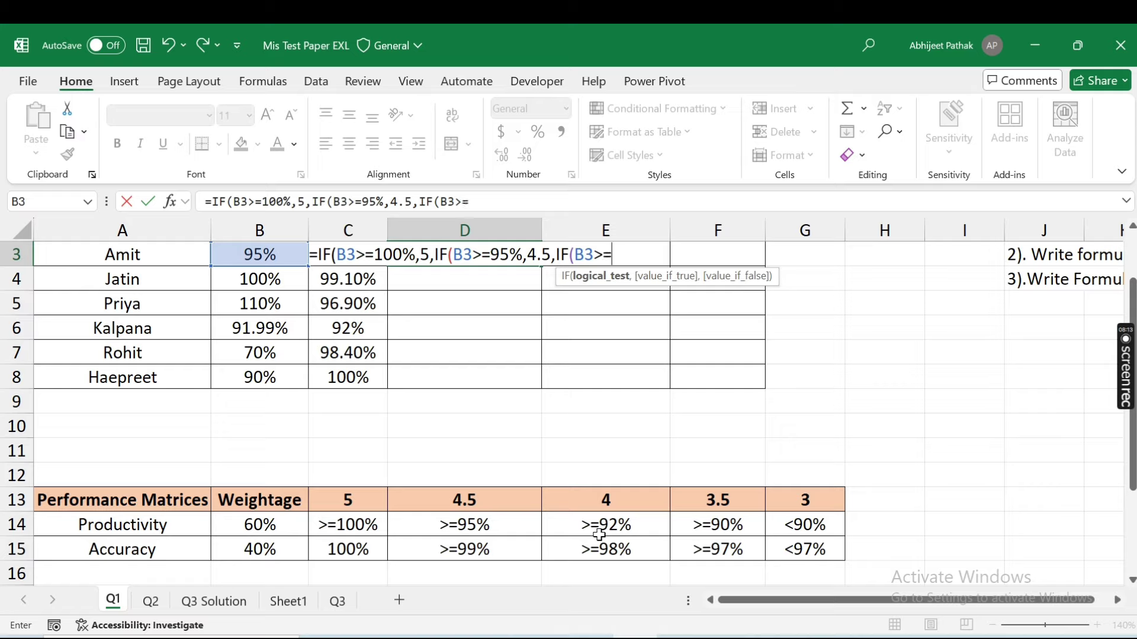
pyautogui.write('92%,')
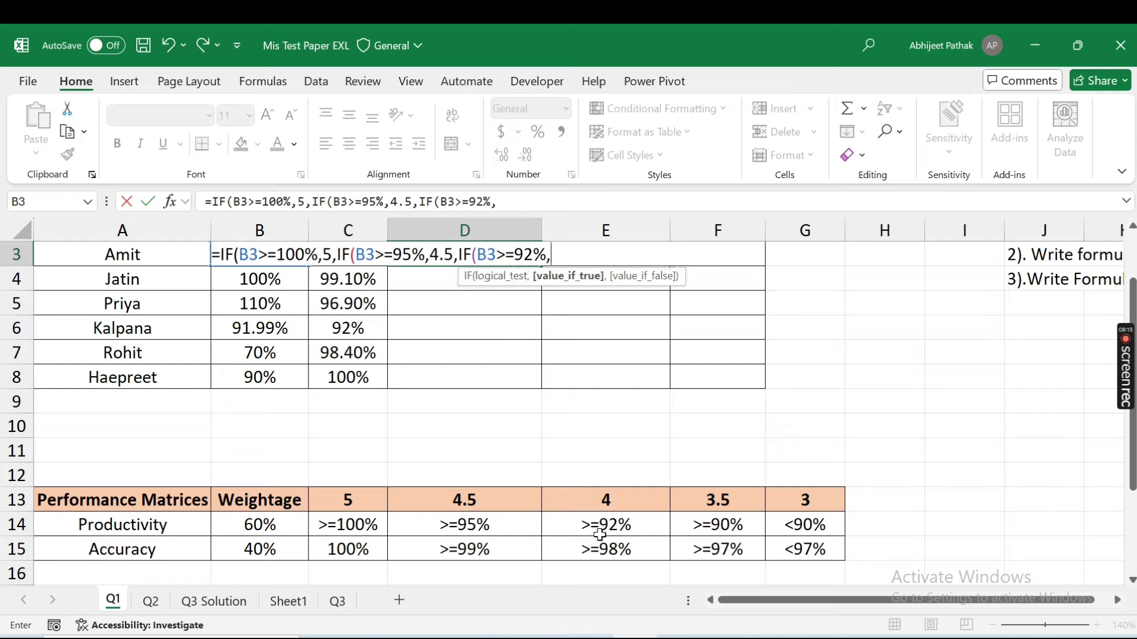
pyautogui.write('4')
pyautogui.write(',if')
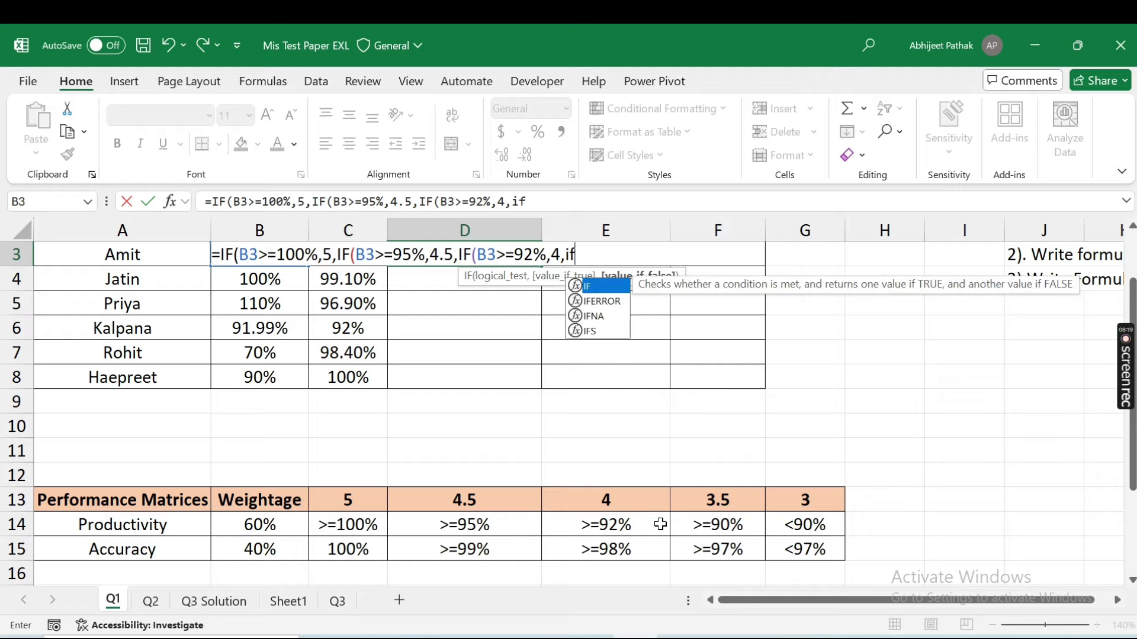
pyautogui.press('Tab')
pyautogui.write('a')
pyautogui.press('BackSpace')
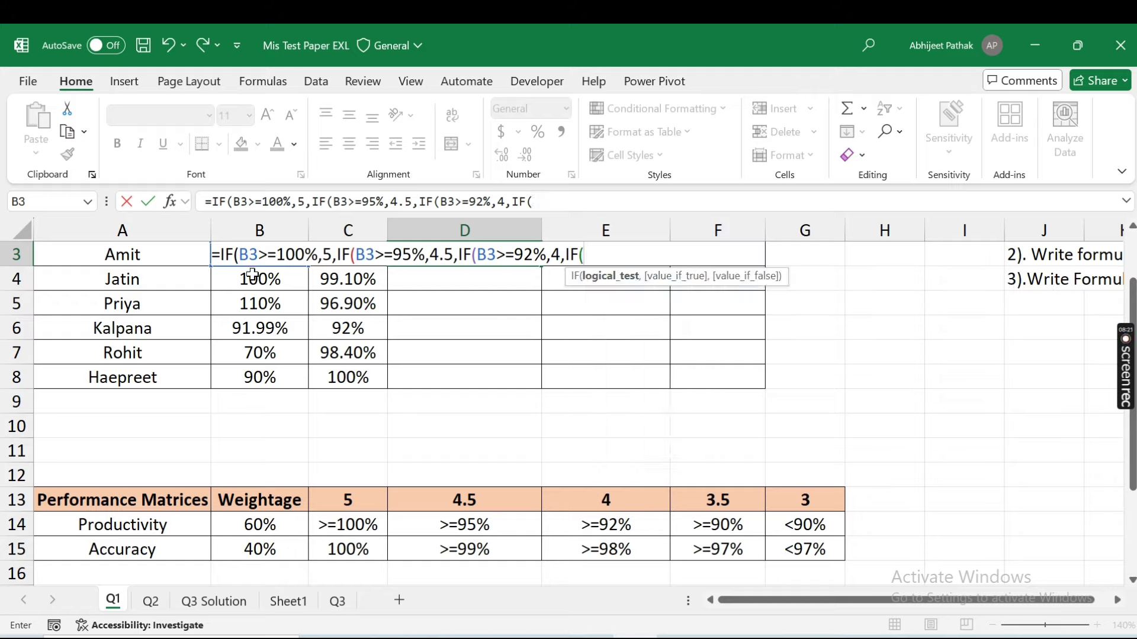
pyautogui.click(230, 284)
pyautogui.press('Up')
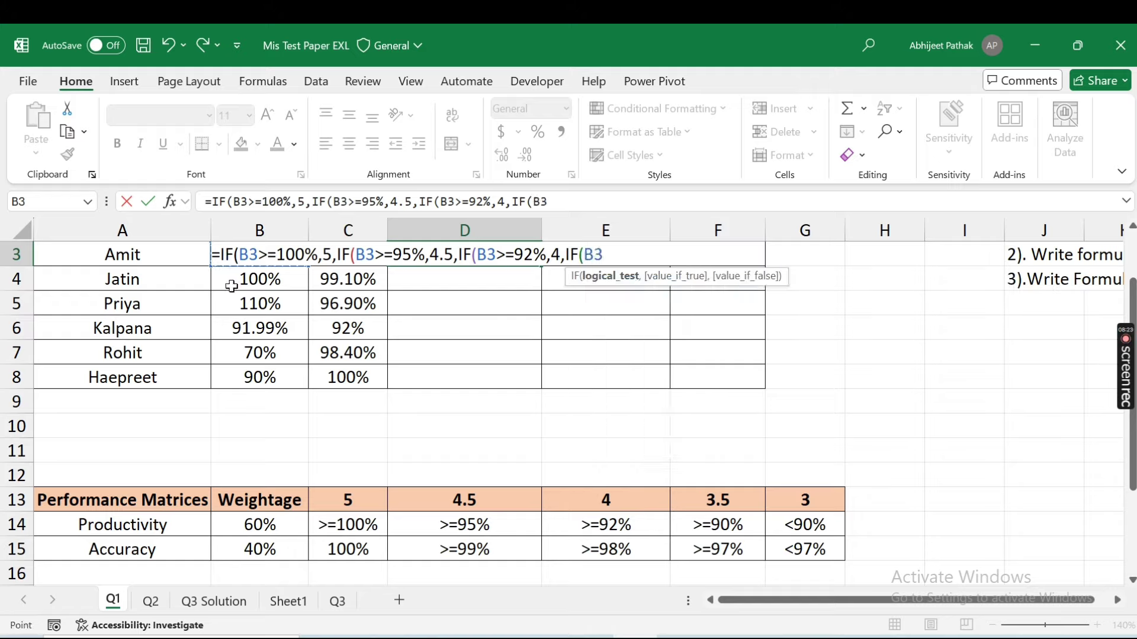
pyautogui.write('>=')
pyautogui.write('90')
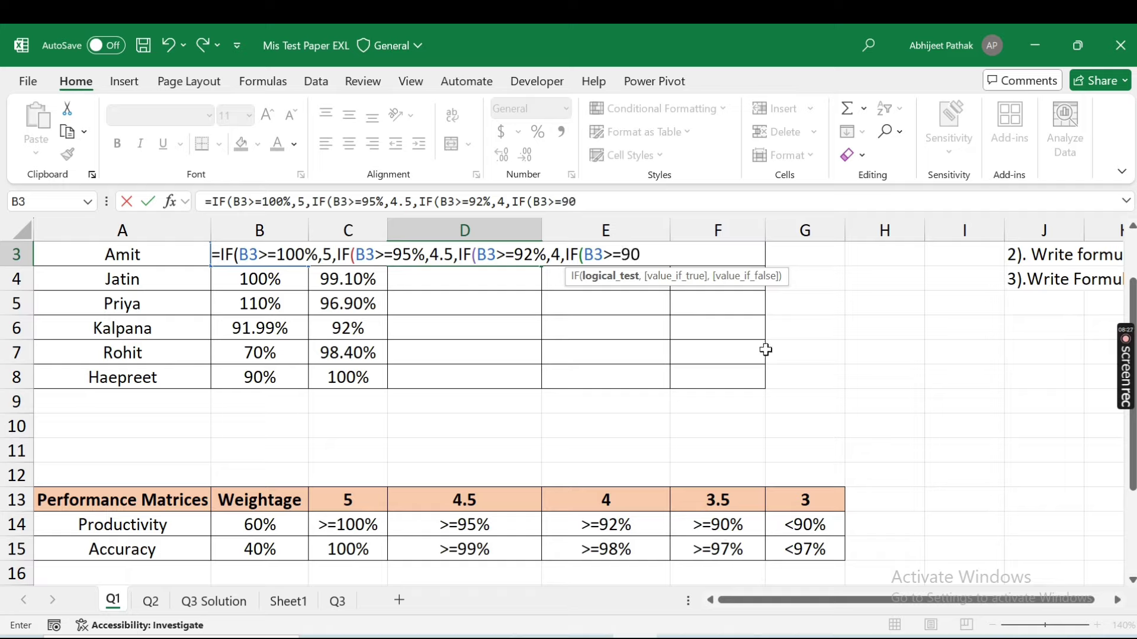
pyautogui.write('%,')
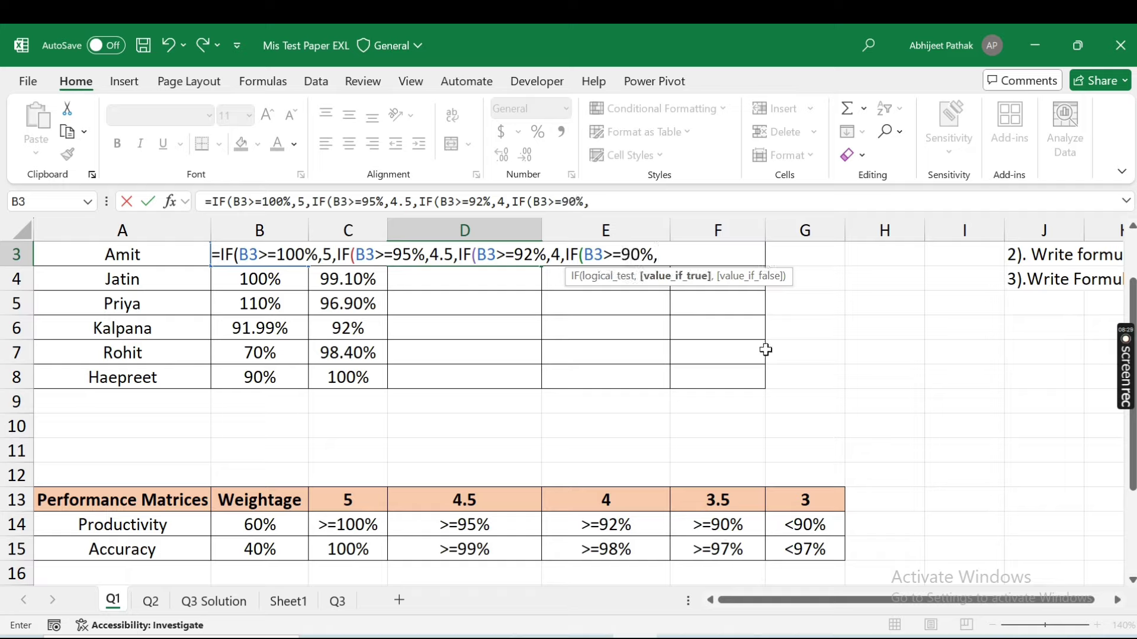
pyautogui.write('3.5')
pyautogui.write(',')
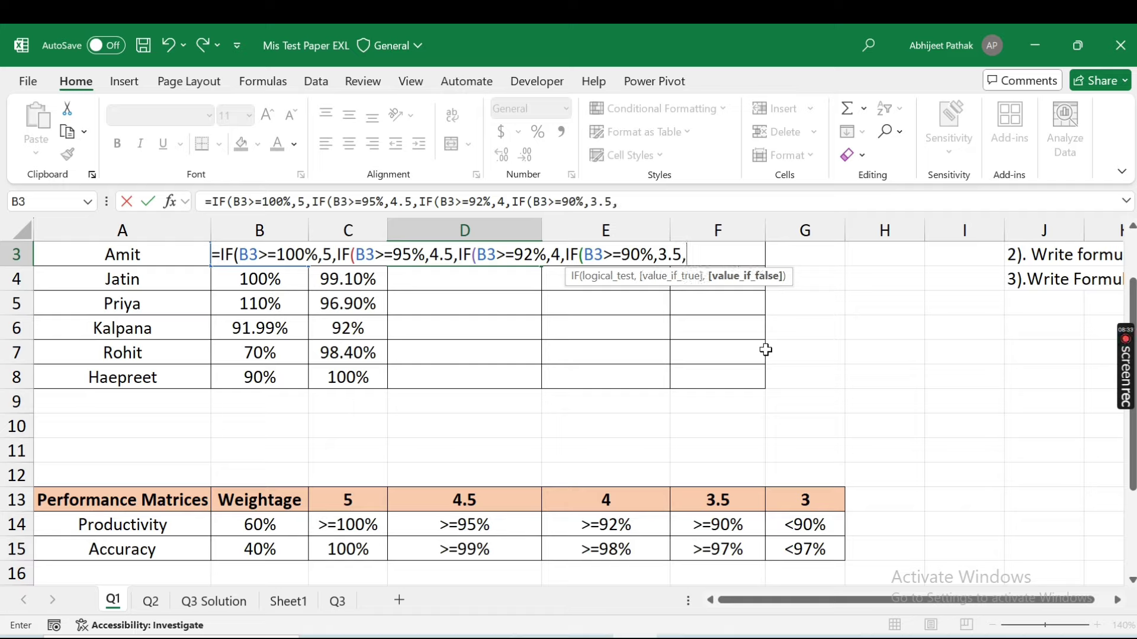
pyautogui.write('3)')
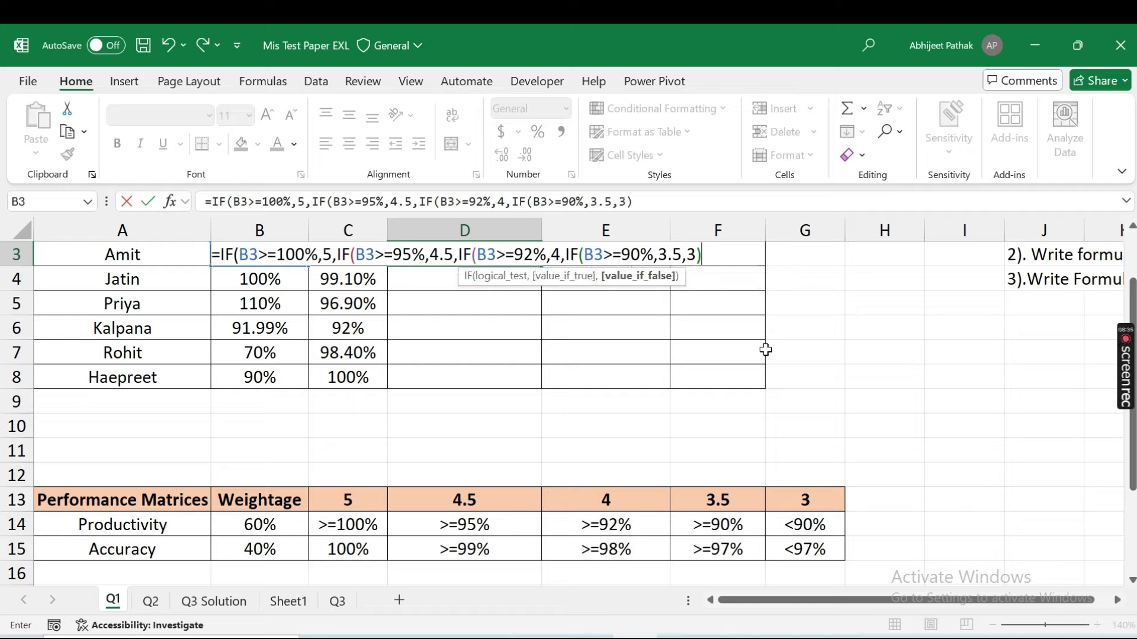
pyautogui.write('))')
pyautogui.write(')')
pyautogui.press('Return')
pyautogui.press('Up')
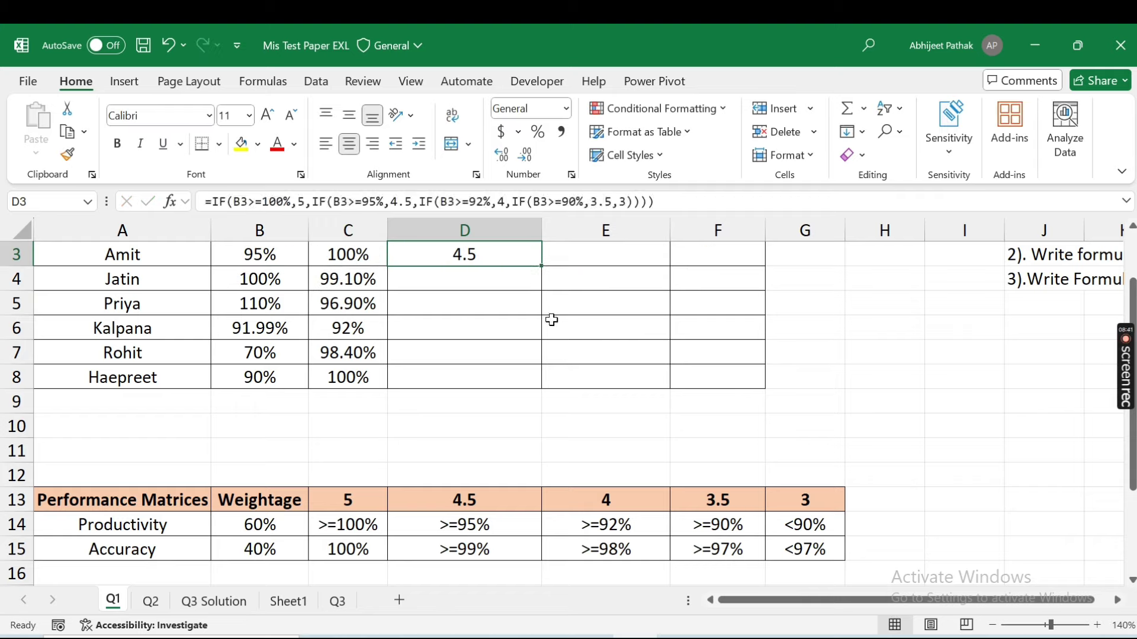
# - Copy D3's rating formula down to D8 (4.5, 5, 5, 3.5, 3, 3.5) and begin editing D3
pyautogui.moveTo(541, 266); pyautogui.dragTo(526, 380)
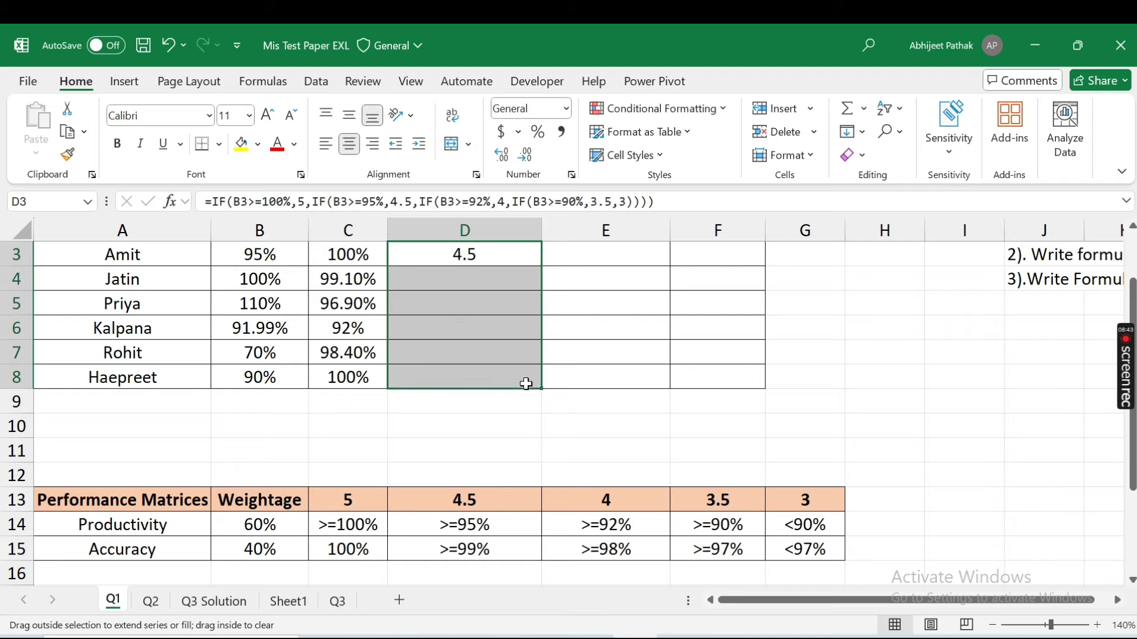
pyautogui.scroll(1, 491, 353)
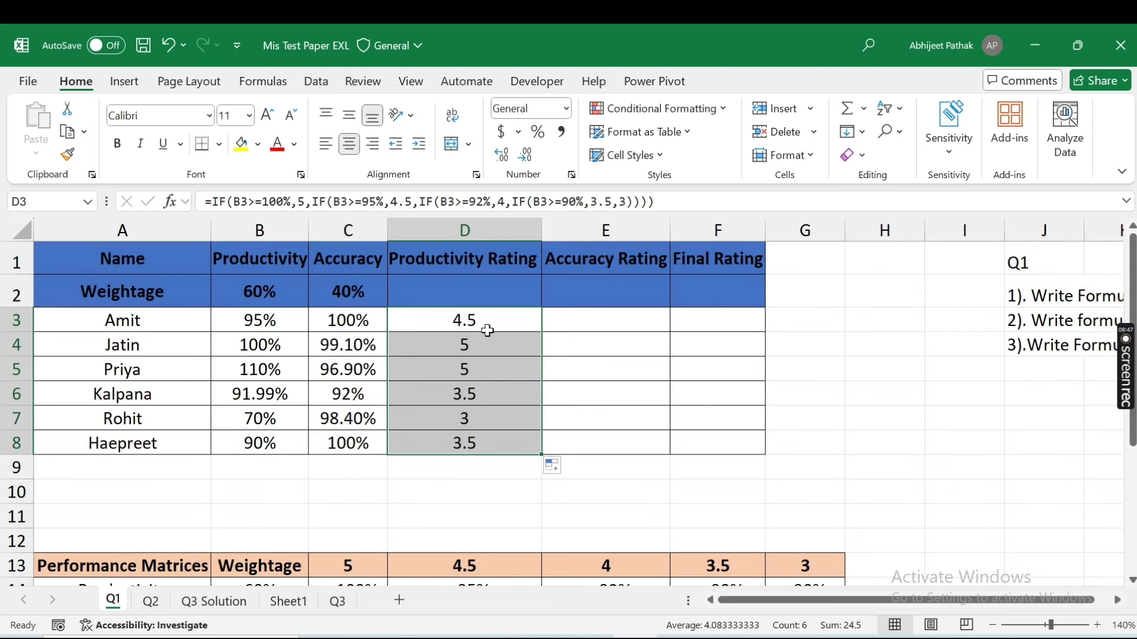
pyautogui.click(439, 318)
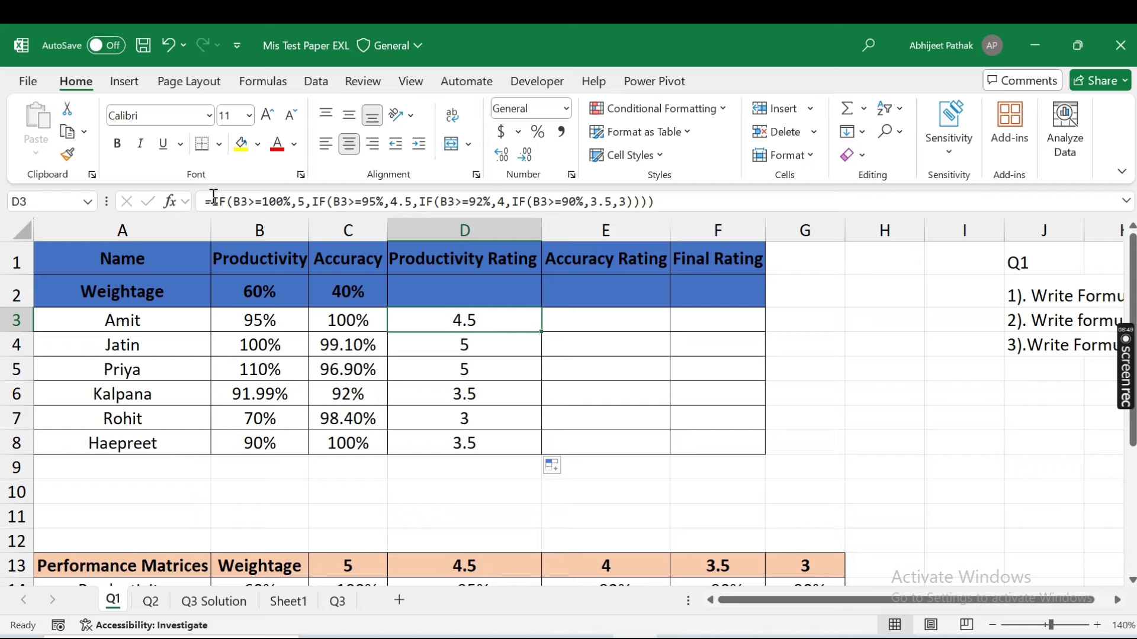
pyautogui.click(213, 202)
# - Multiply D3's nested IF by 60% and refill D3:D8, giving 2.7, 3, 3, 2.1, 1.8, 2.1
pyautogui.write('(')
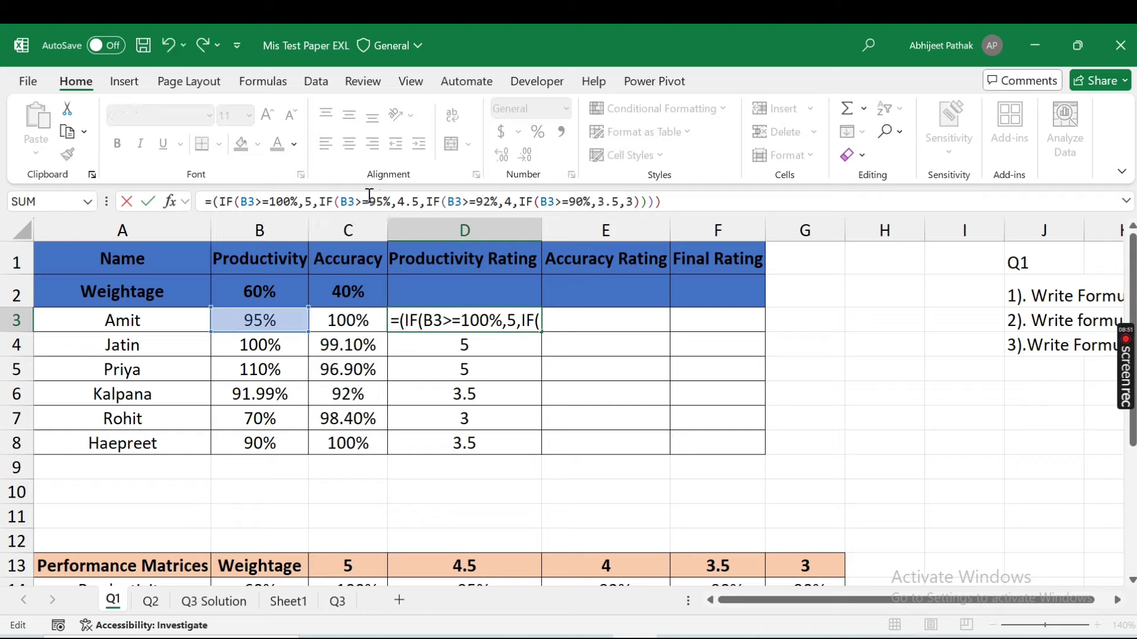
pyautogui.click(681, 202)
pyautogui.write(')*')
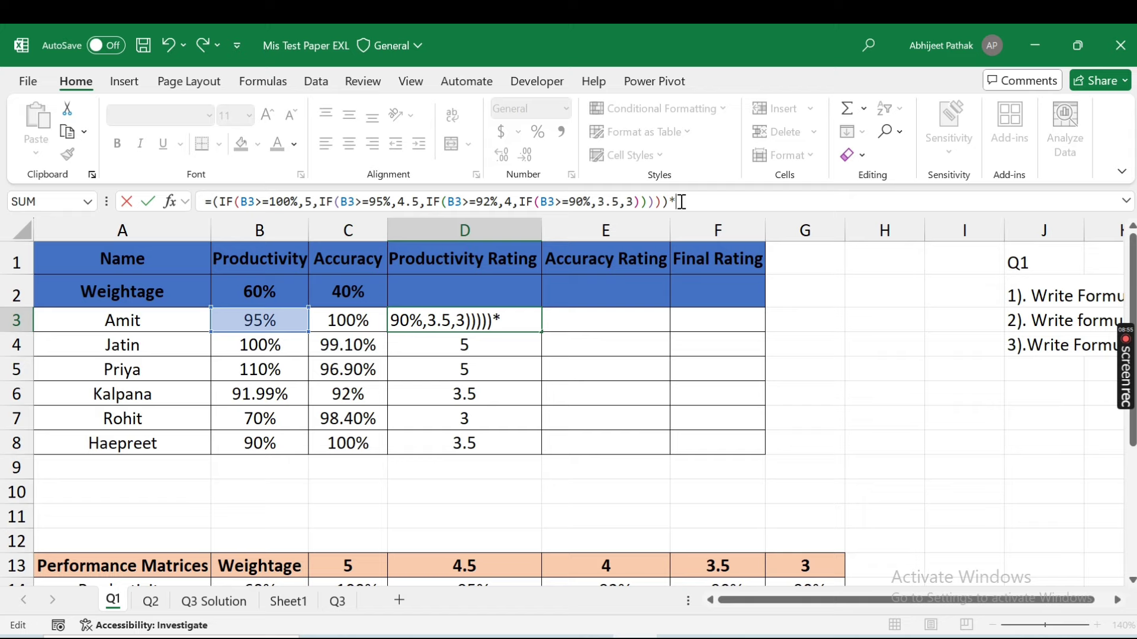
pyautogui.write('60')
pyautogui.write('%')
pyautogui.press('Return')
pyautogui.click(522, 318)
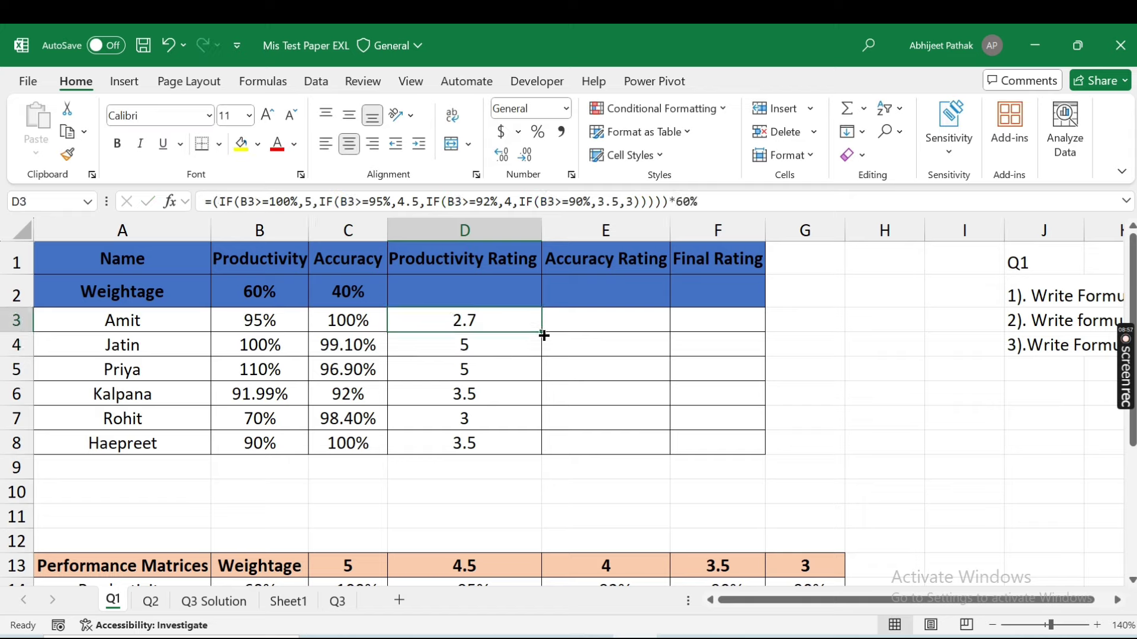
pyautogui.moveTo(541, 332); pyautogui.dragTo(528, 448)
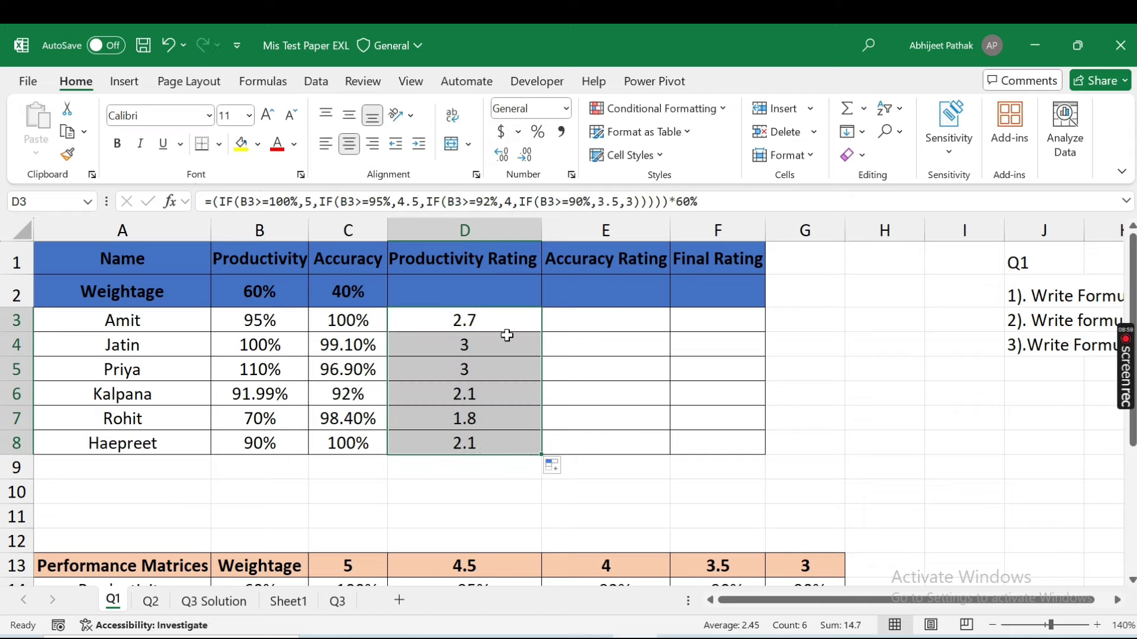
pyautogui.click(612, 327)
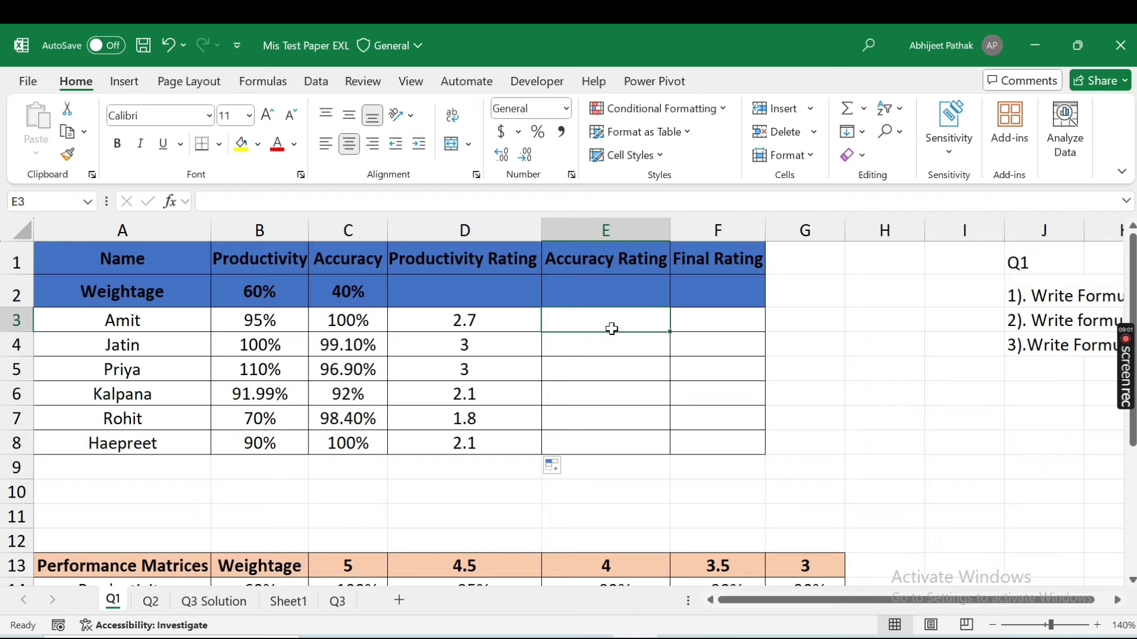
pyautogui.click(497, 320)
pyautogui.scroll(-1, 536, 408)
pyautogui.scroll(1, 588, 380)
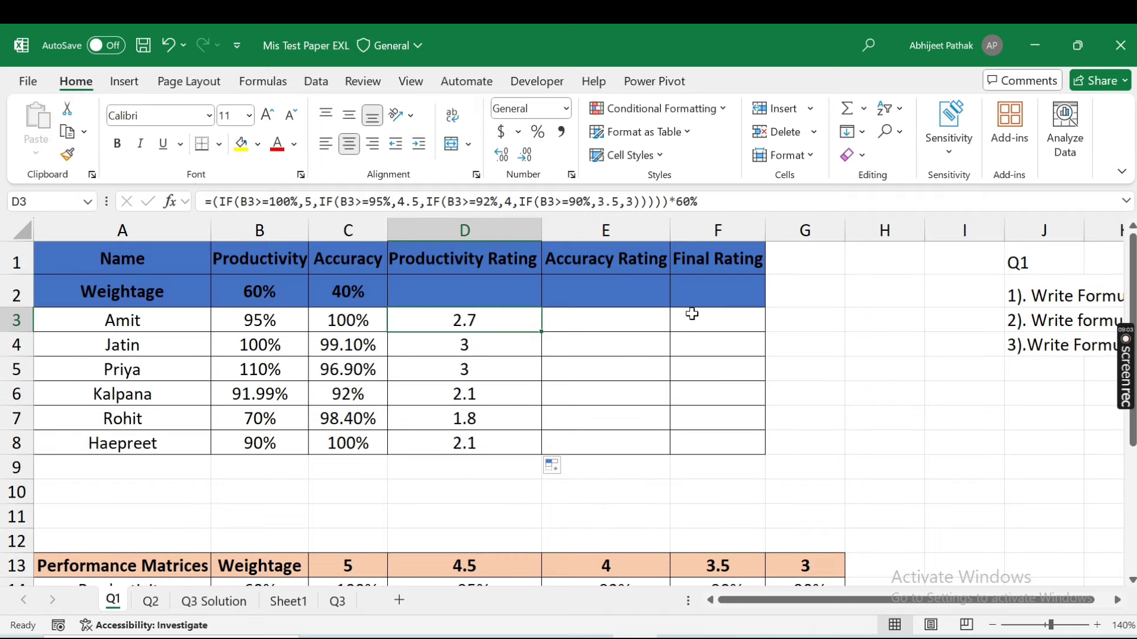
pyautogui.click(690, 319)
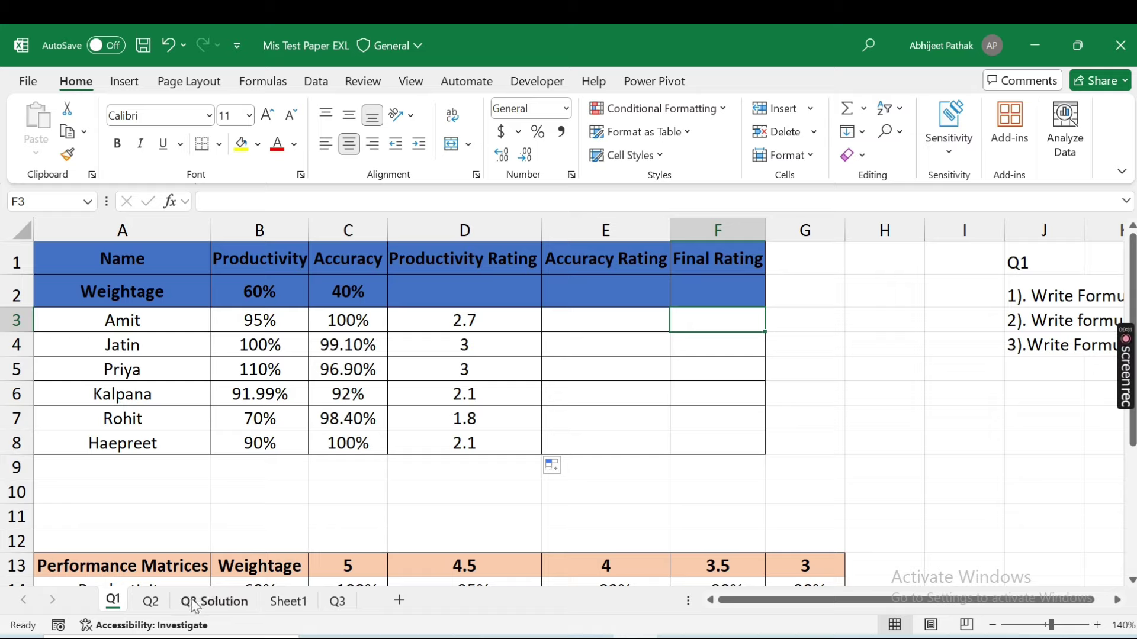
# - Switch to Chrome and load lmech.courses.store in a new tab
pyautogui.hotkey('alt', 'Tab')
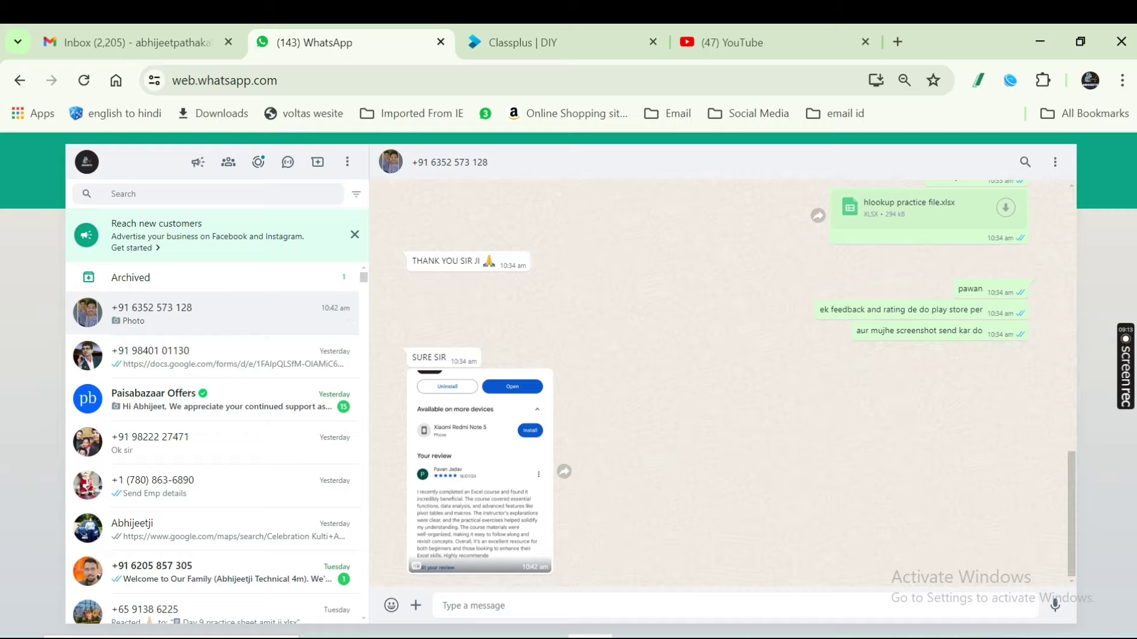
pyautogui.click(898, 41)
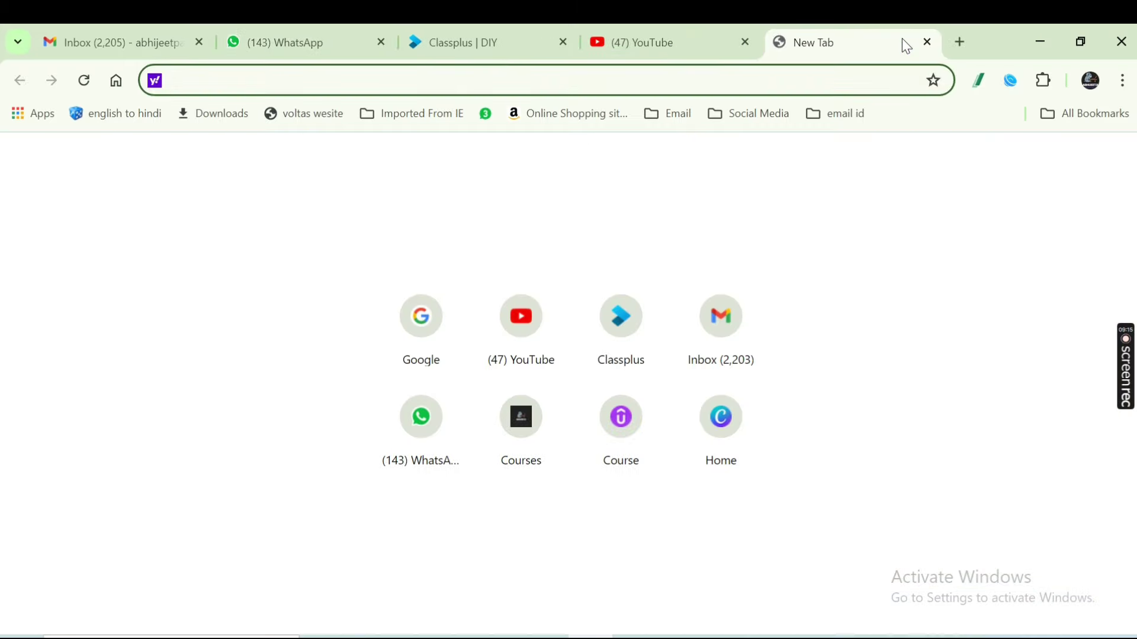
pyautogui.write('l')
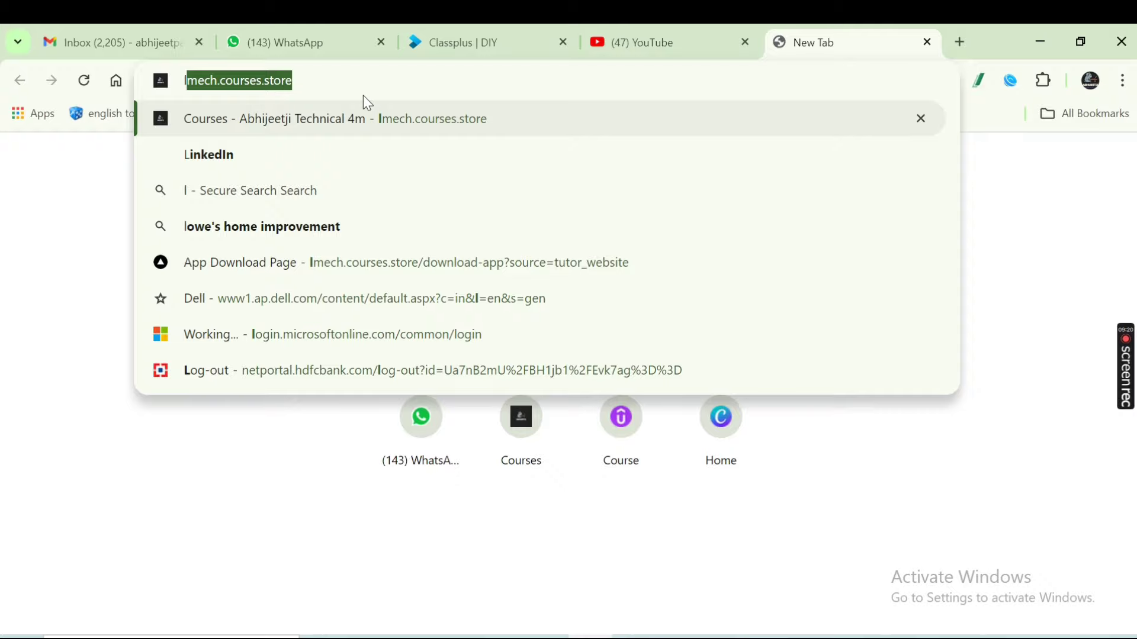
pyautogui.press('Return')
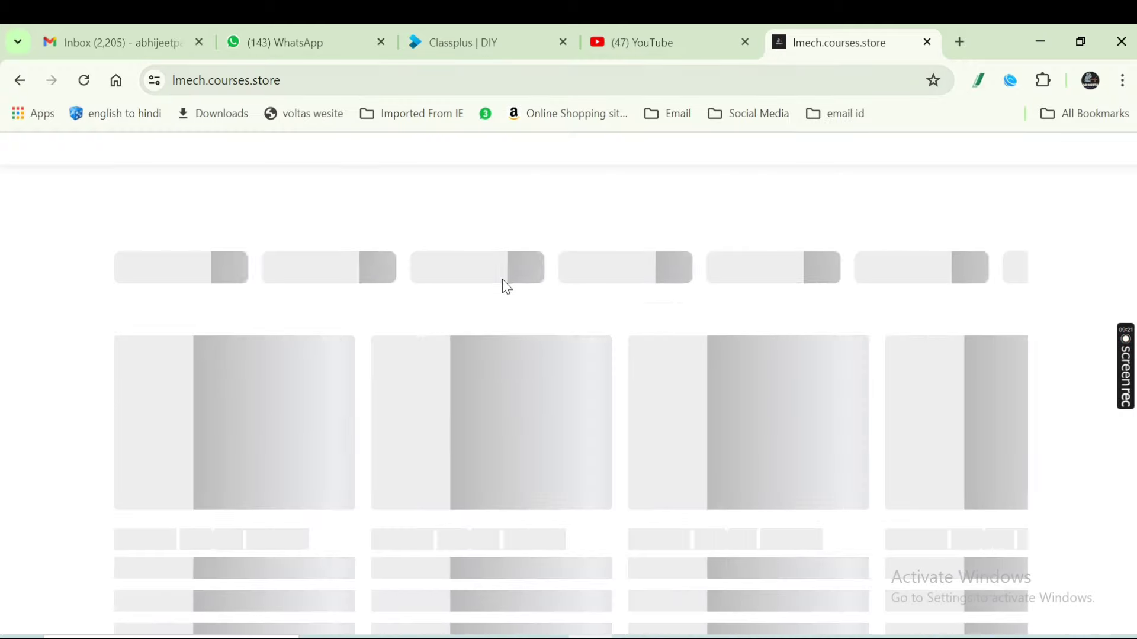
# - Scroll to Popular courses and advance the carousel to reveal the Power BI Mastery course
pyautogui.scroll(-5, 518, 398)
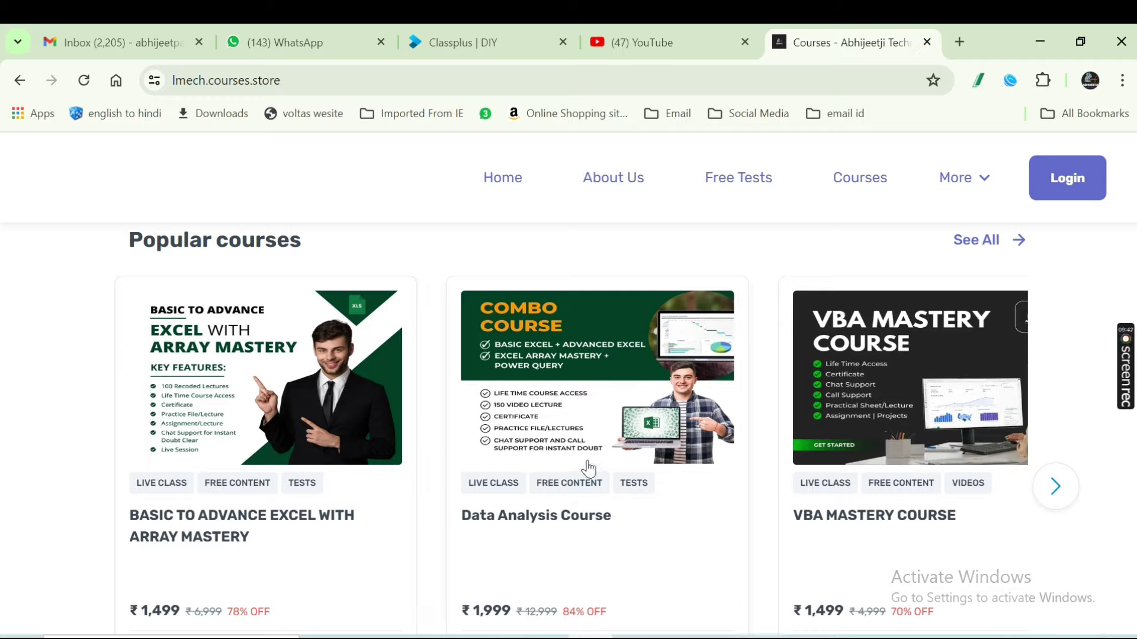
pyautogui.click(1066, 496)
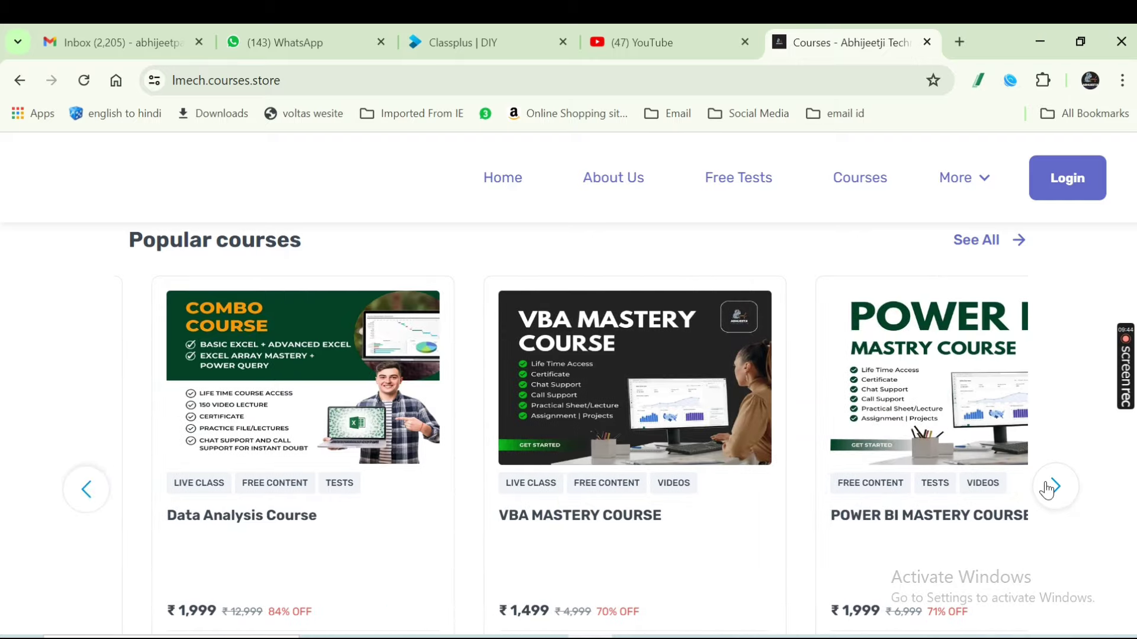